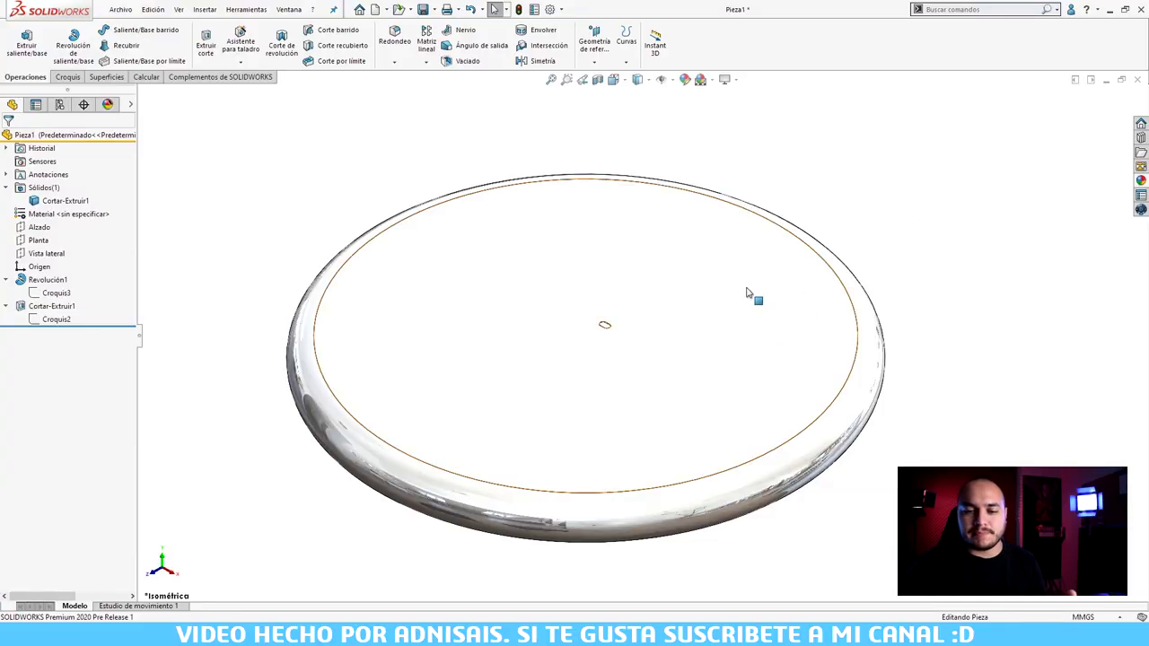
# Step: Make the Croquis2 construction lines visible and tilt the disc to a face-on view
pyautogui.moveTo(746, 294); pyautogui.dragTo(734, 316, button='middle')
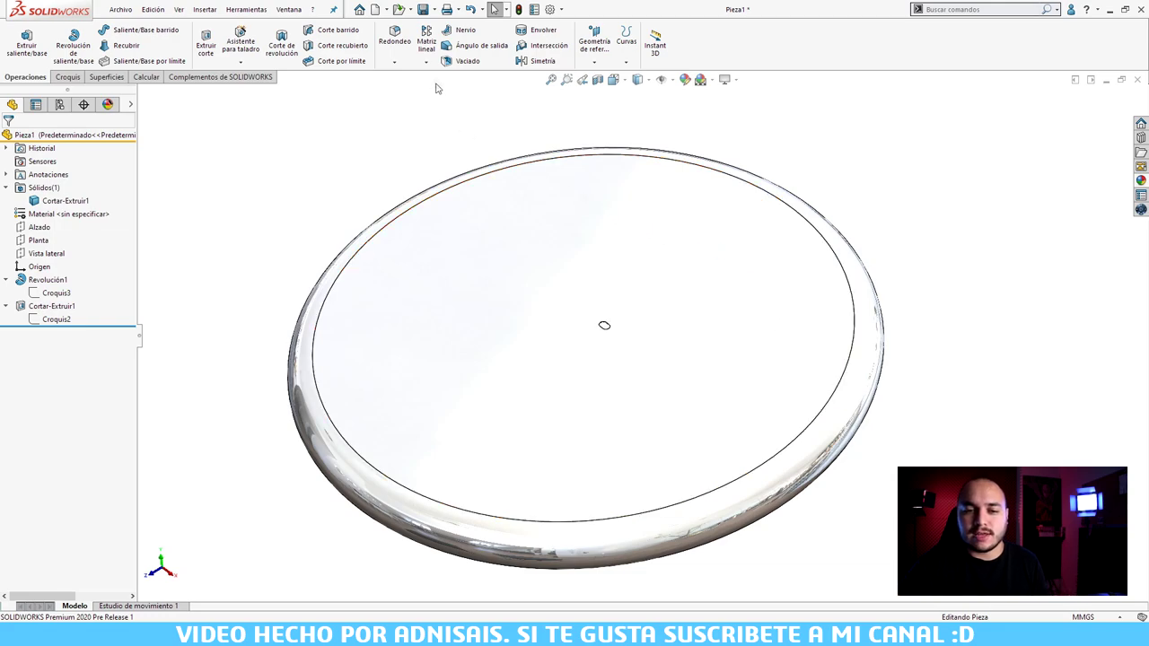
pyautogui.click(56, 318)
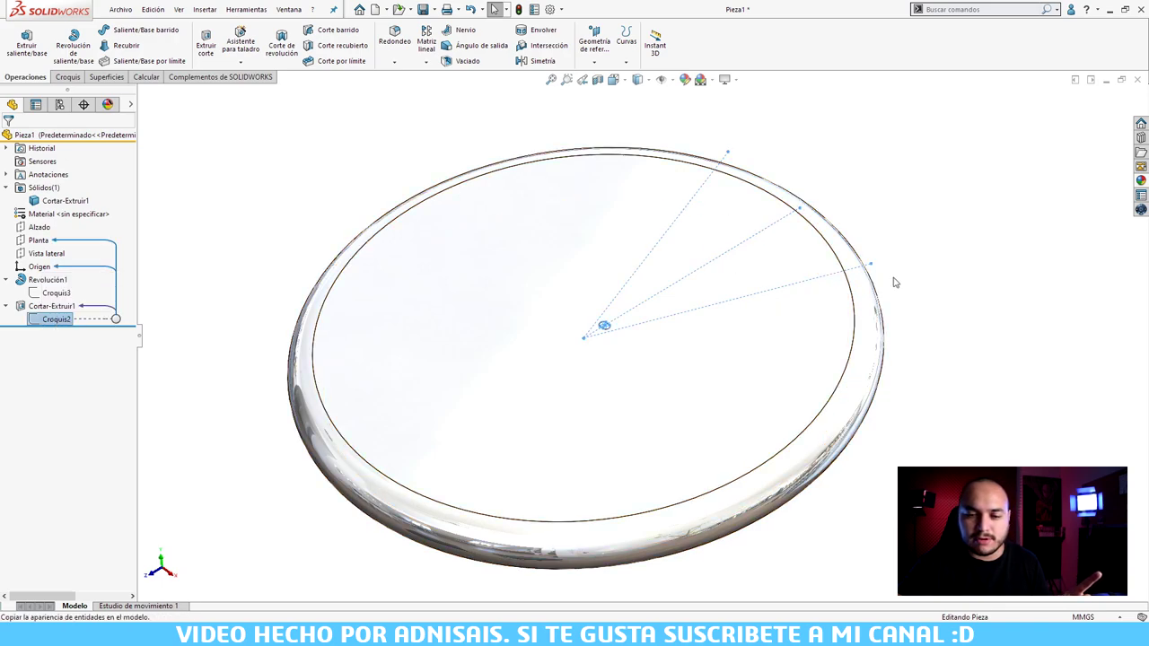
pyautogui.scroll(-2, 857, 292)
pyautogui.click(55, 319)
pyautogui.click(105, 297)
pyautogui.moveTo(738, 336); pyautogui.dragTo(743, 359, button='middle')
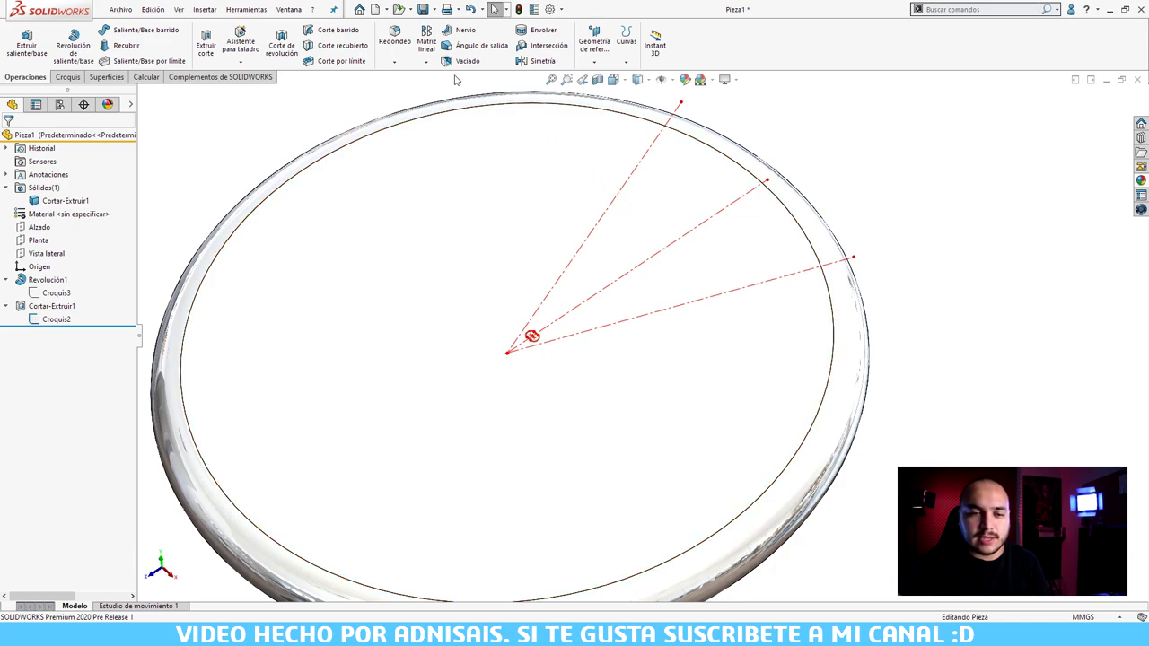
# Step: Start a linear pattern along Línea3@Croquis2 with 5.00mm spacing and 18 instances
pyautogui.click(427, 43)
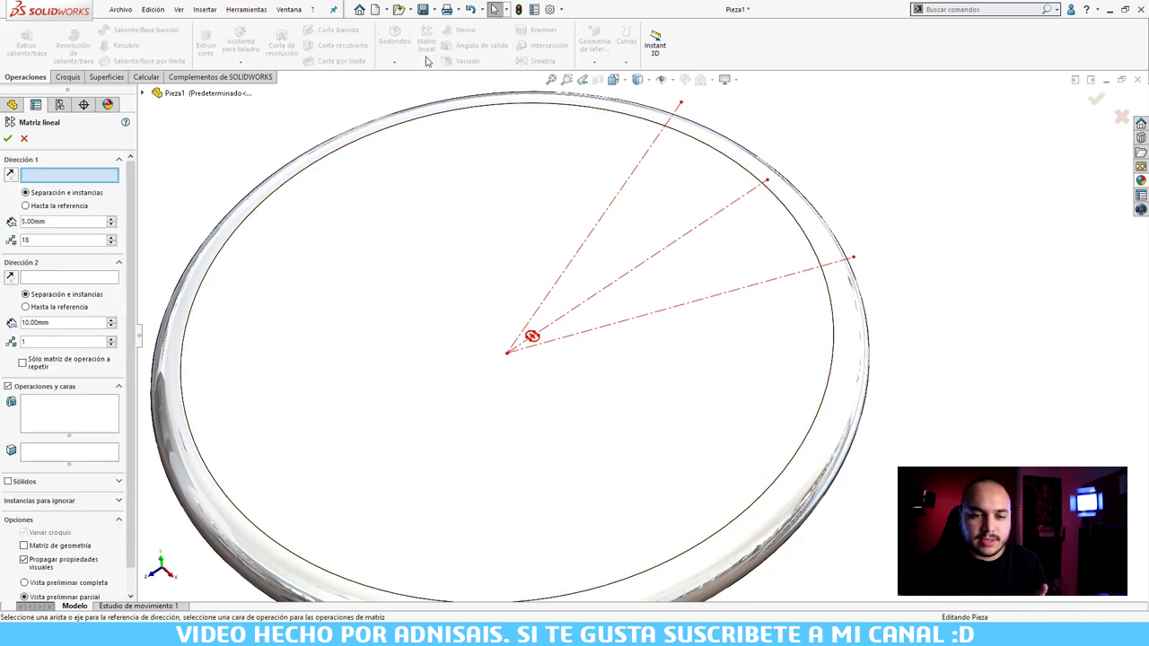
pyautogui.click(592, 300)
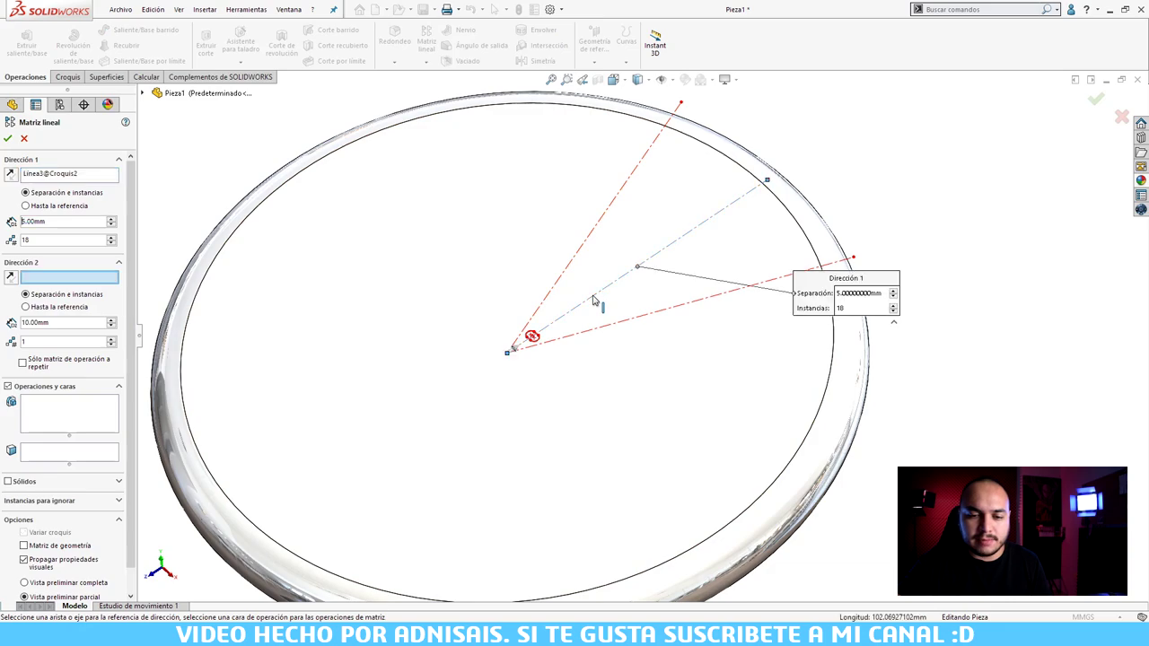
pyautogui.click(70, 412)
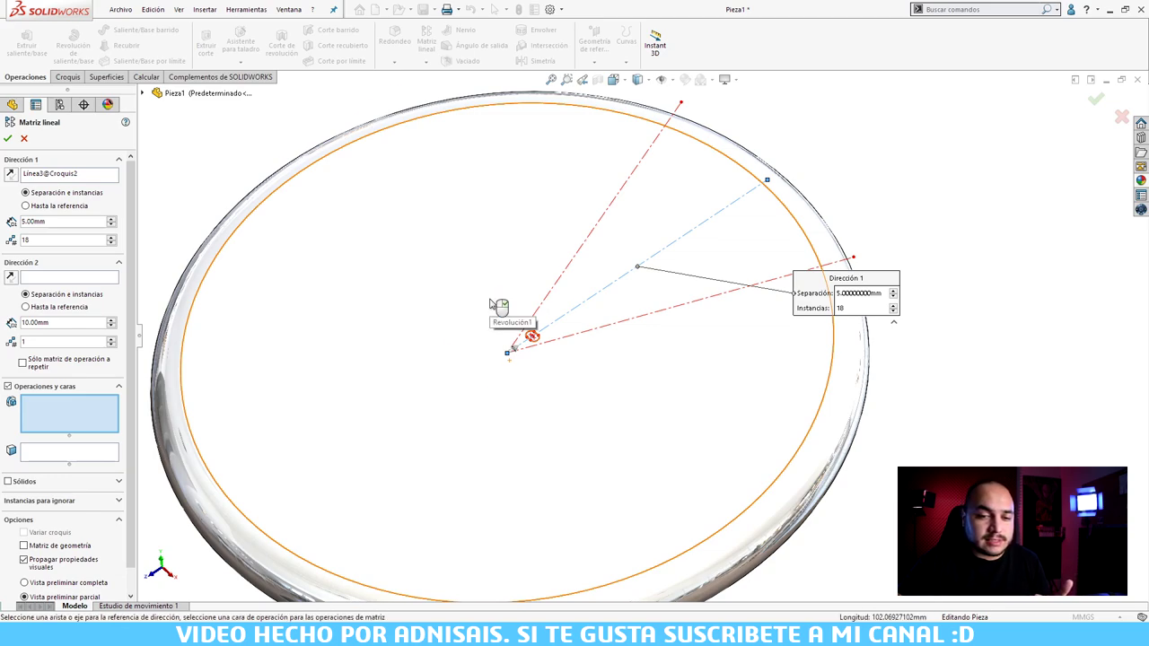
# Step: Add Revolución1 to the features to pattern, remove it, then add the slot cut Cortar-Extruir1
pyautogui.click(498, 306)
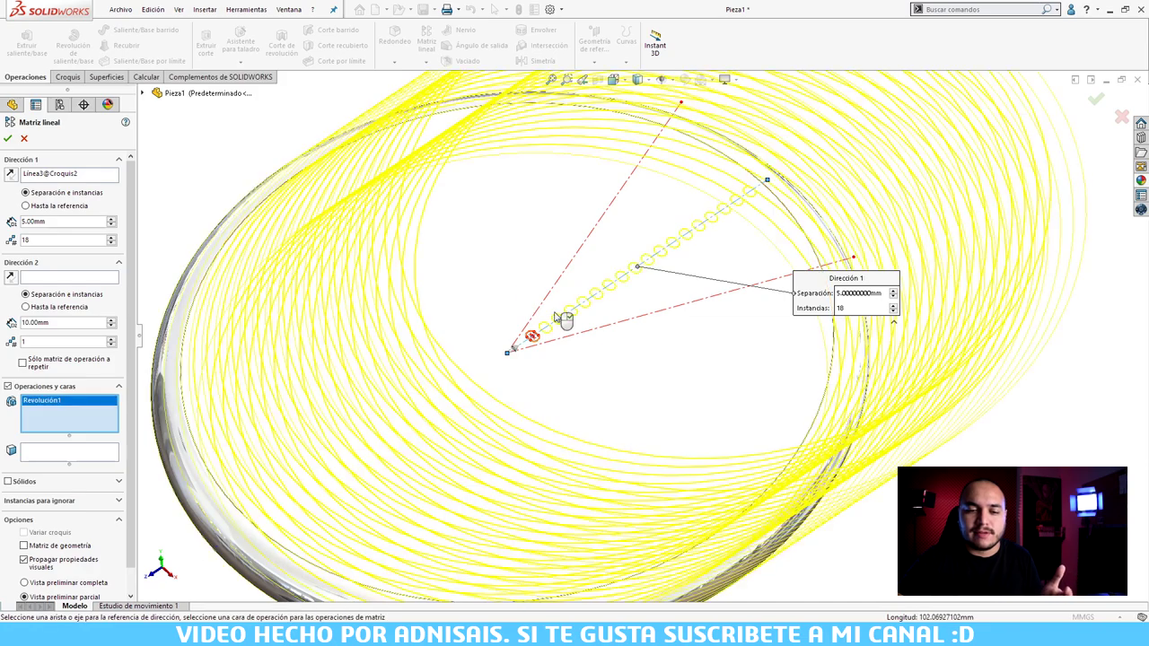
pyautogui.scroll(-5, 513, 299)
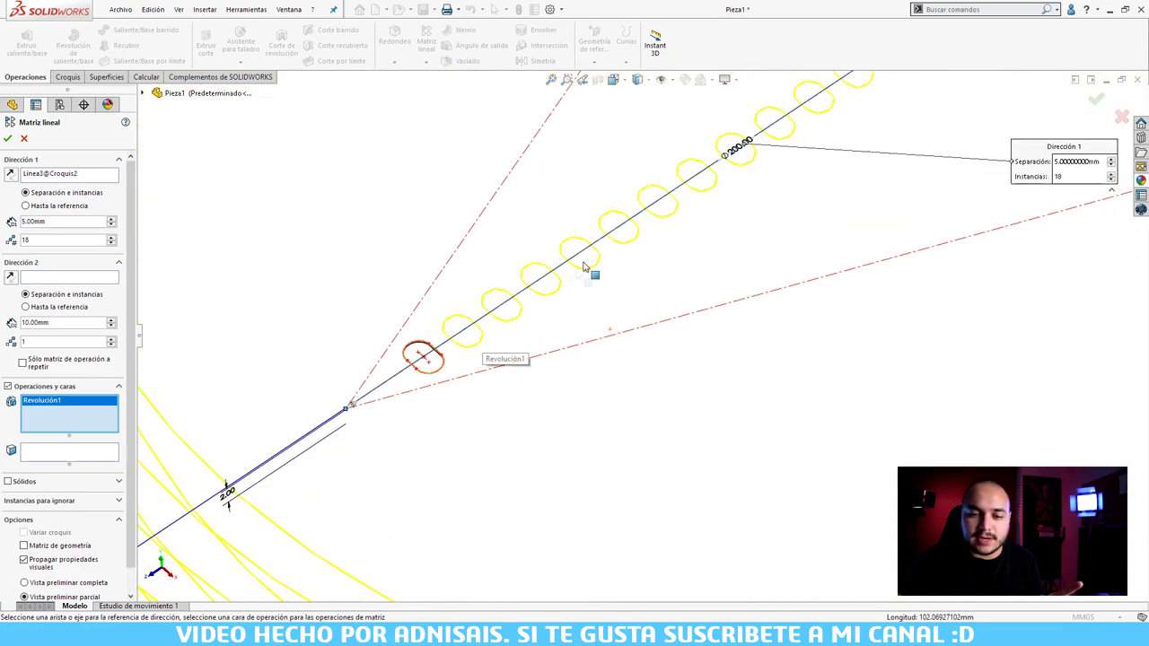
pyautogui.click(388, 233)
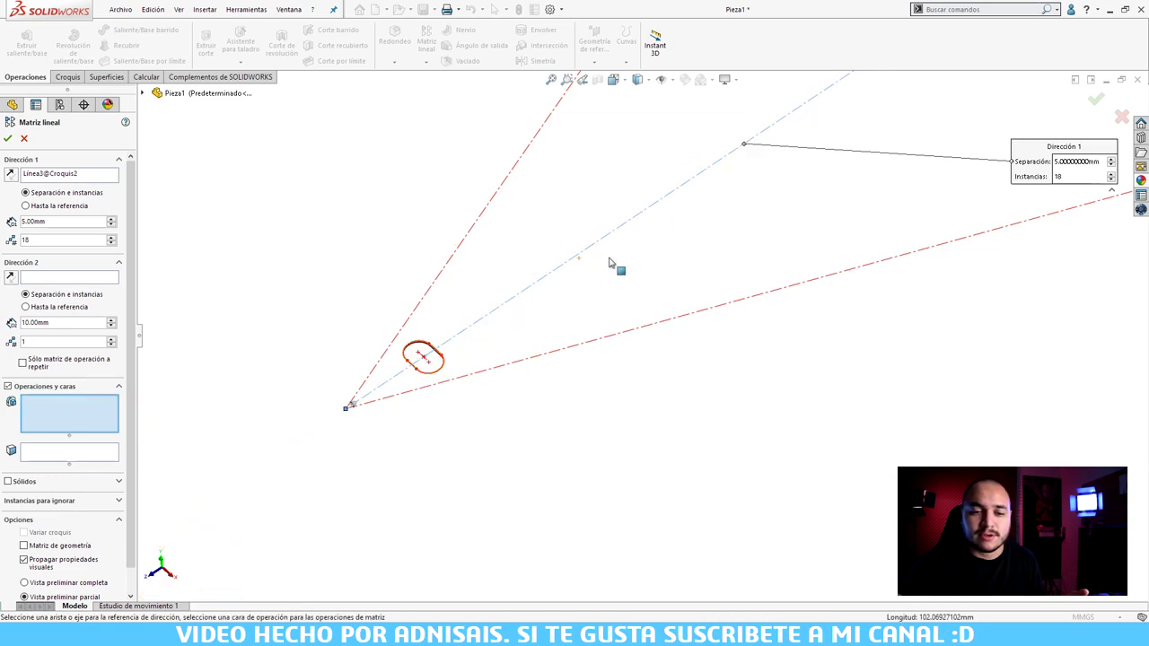
pyautogui.scroll(2, 612, 262)
pyautogui.scroll(2, 621, 260)
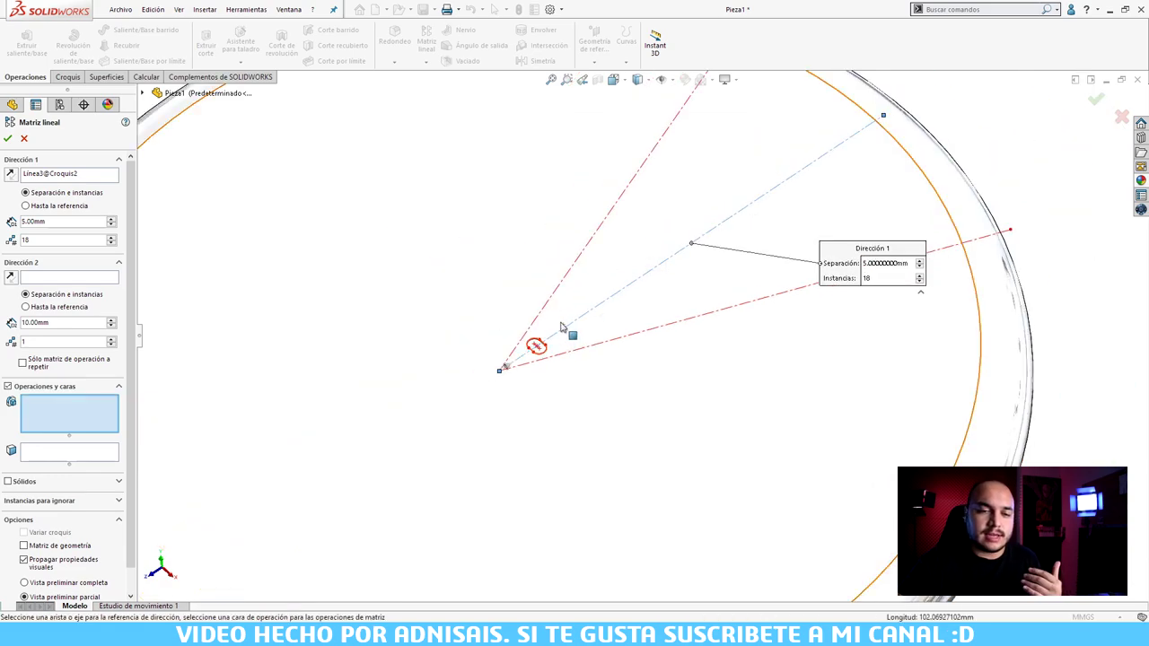
pyautogui.scroll(2, 567, 334)
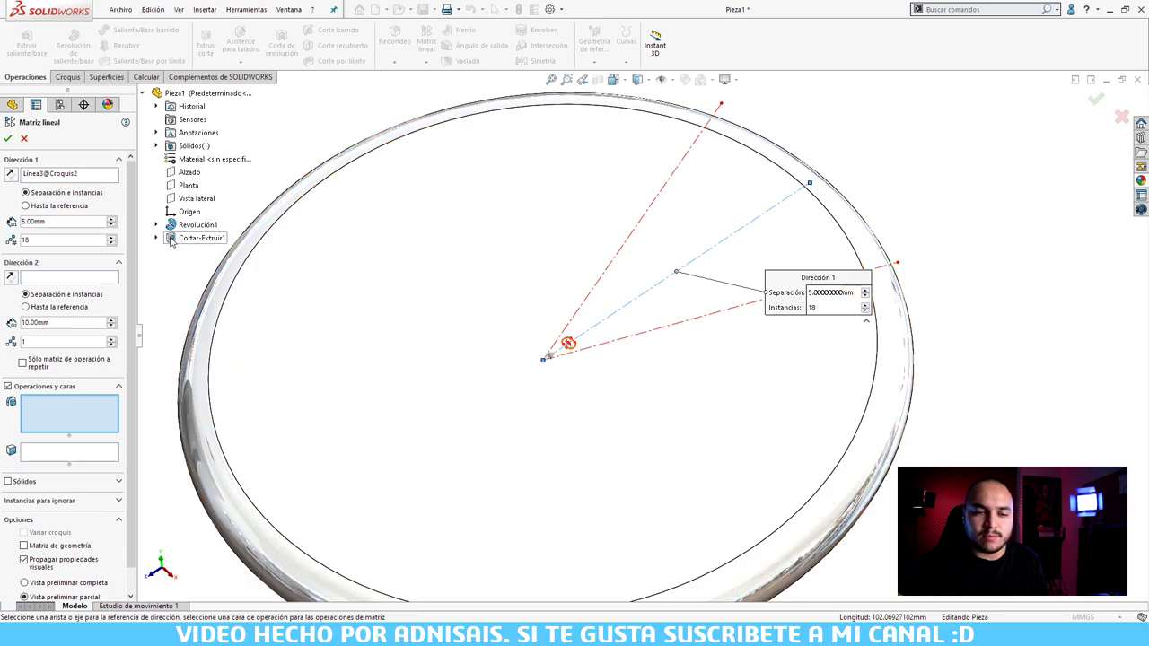
pyautogui.click(171, 240)
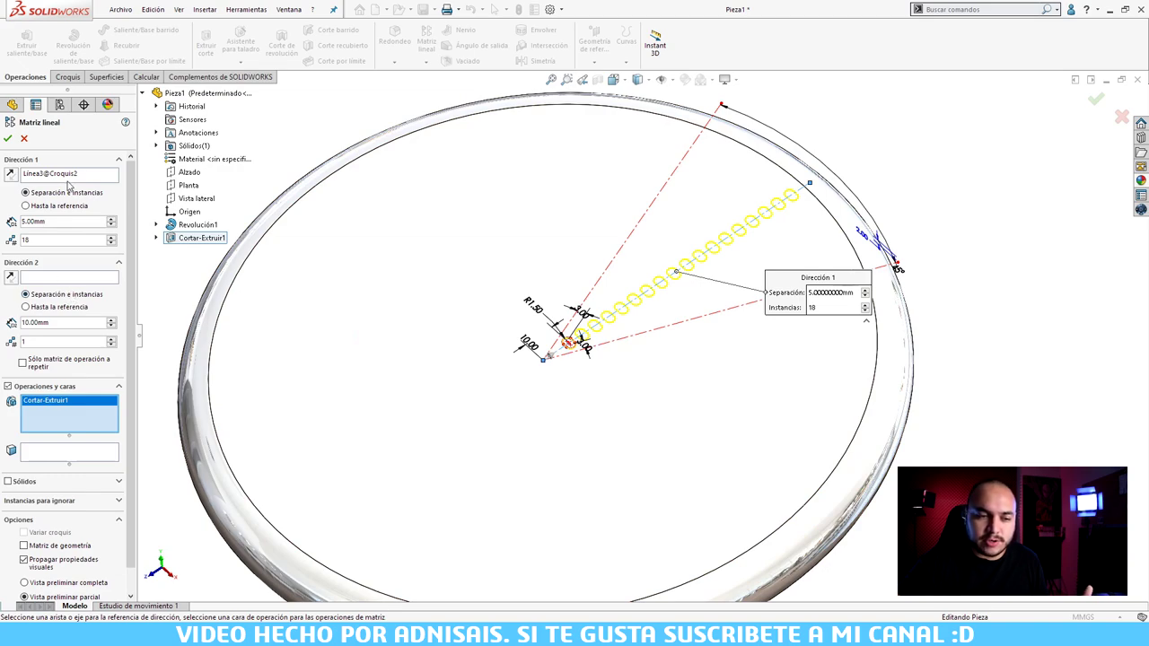
# Step: Review the direction settings, tick Matriz de geometría, and accept the 18-slot pattern as MatrizL2
pyautogui.click(65, 174)
pyautogui.click(62, 225)
pyautogui.click(59, 278)
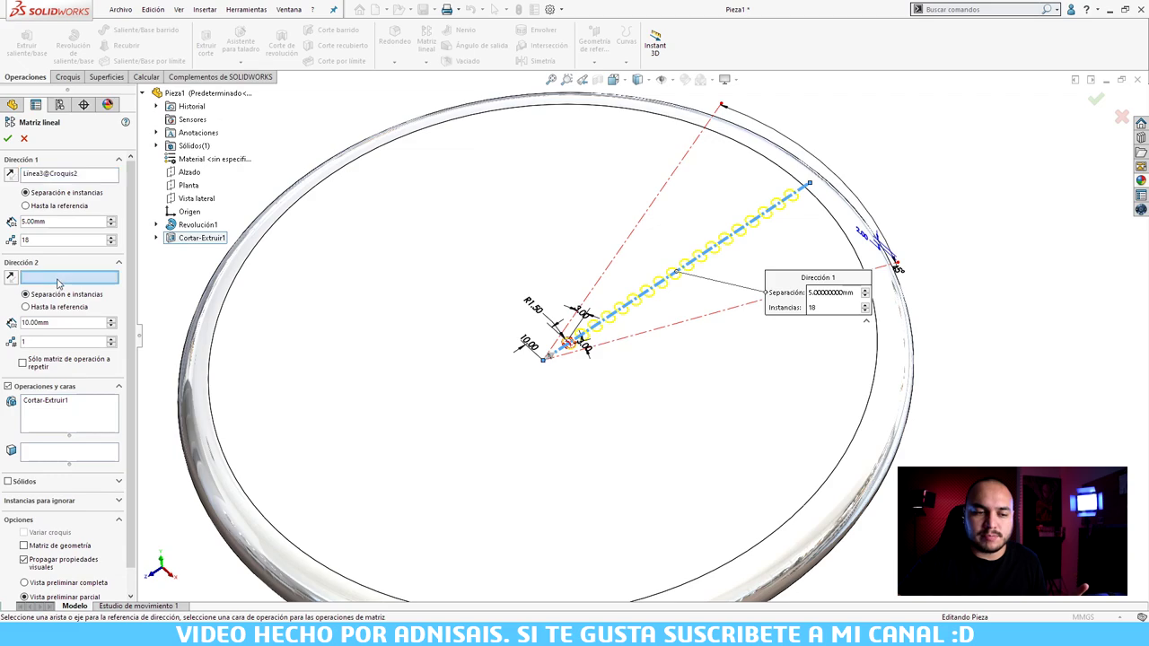
pyautogui.click(81, 418)
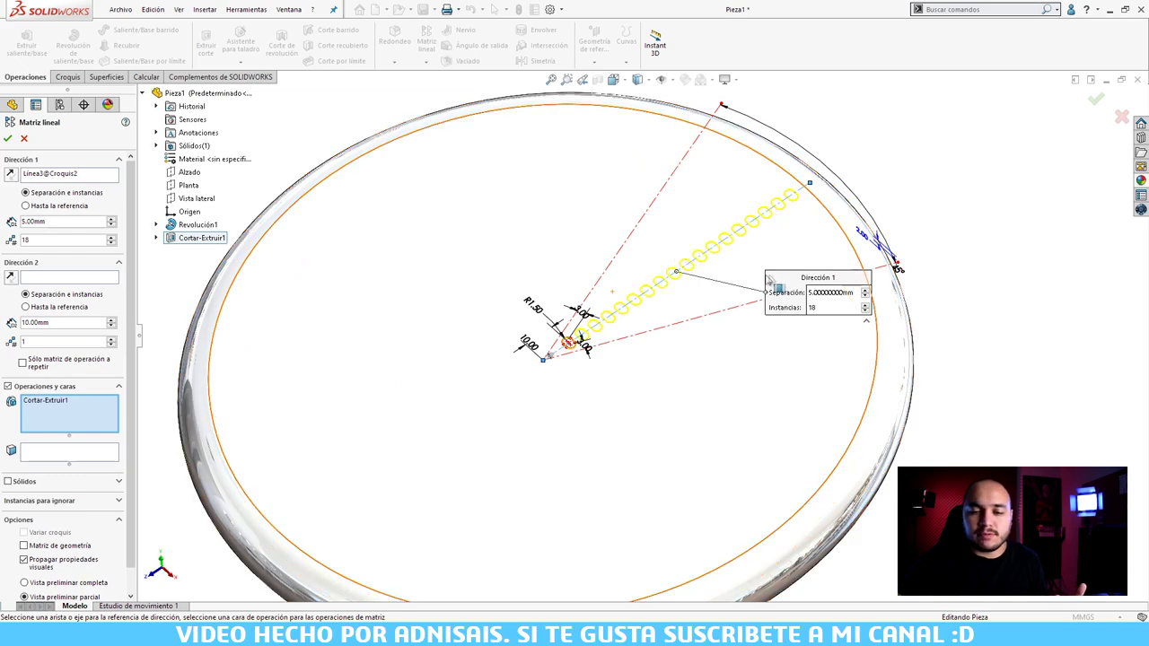
pyautogui.scroll(-3, 761, 280)
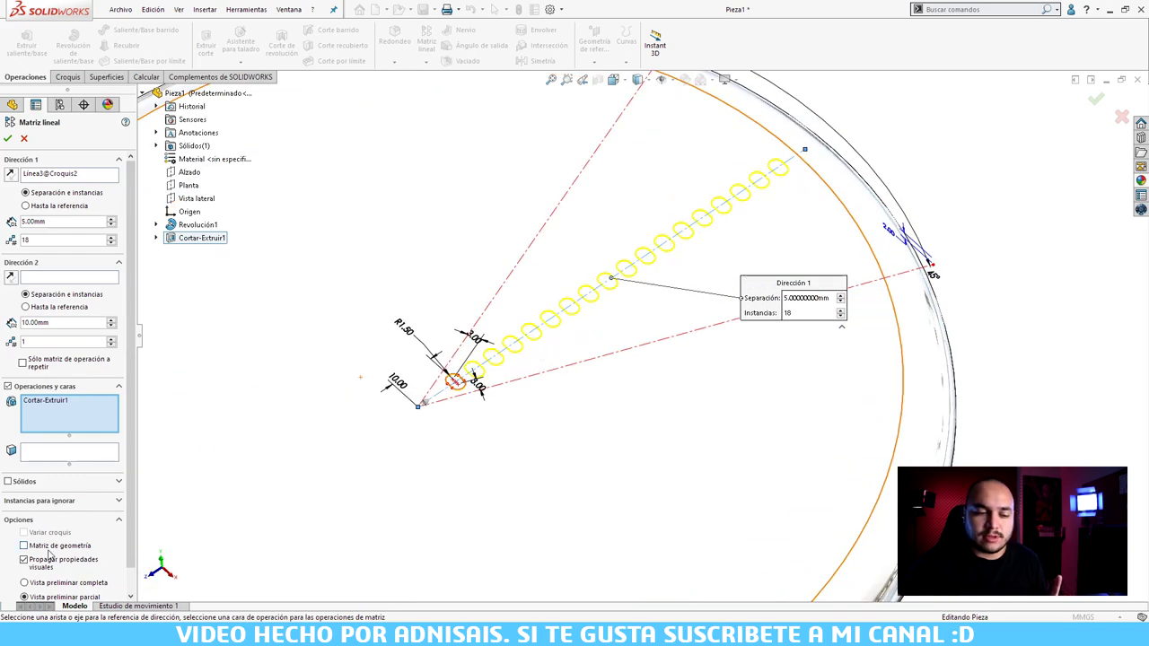
pyautogui.scroll(-2, 628, 192)
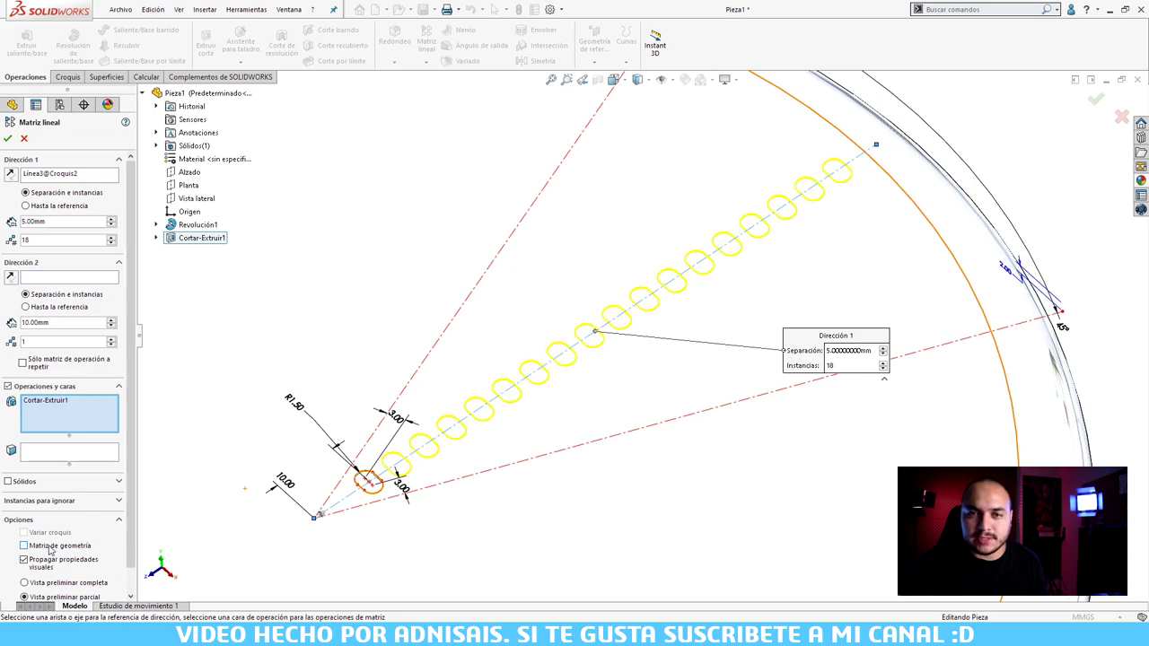
pyautogui.click(50, 550)
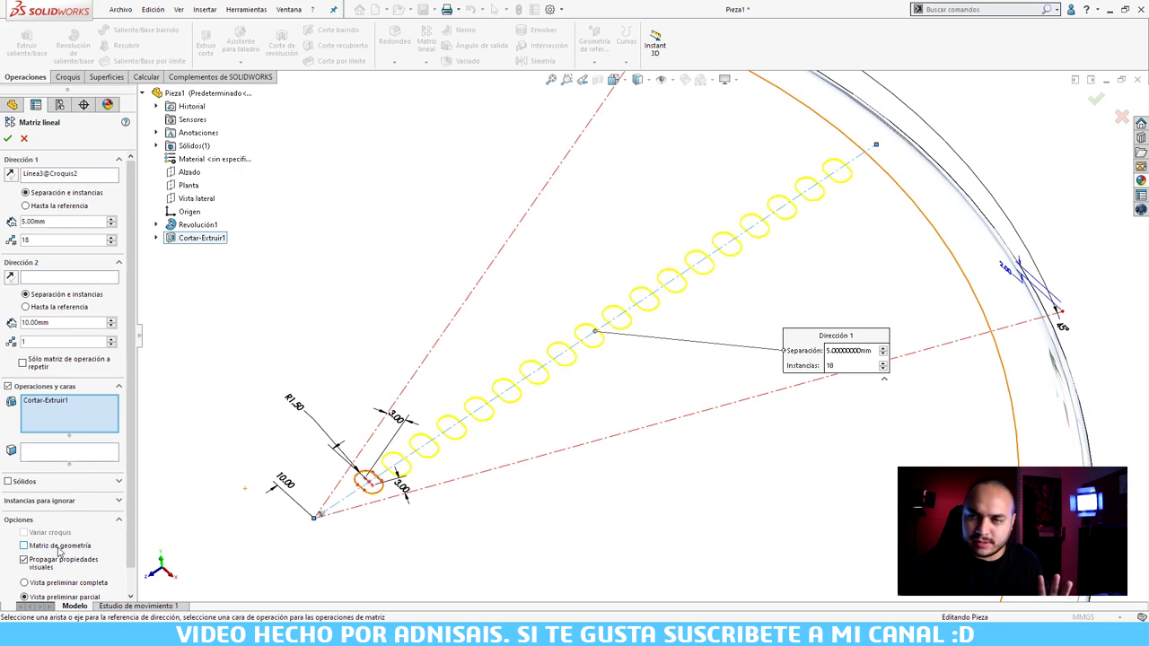
pyautogui.click(7, 140)
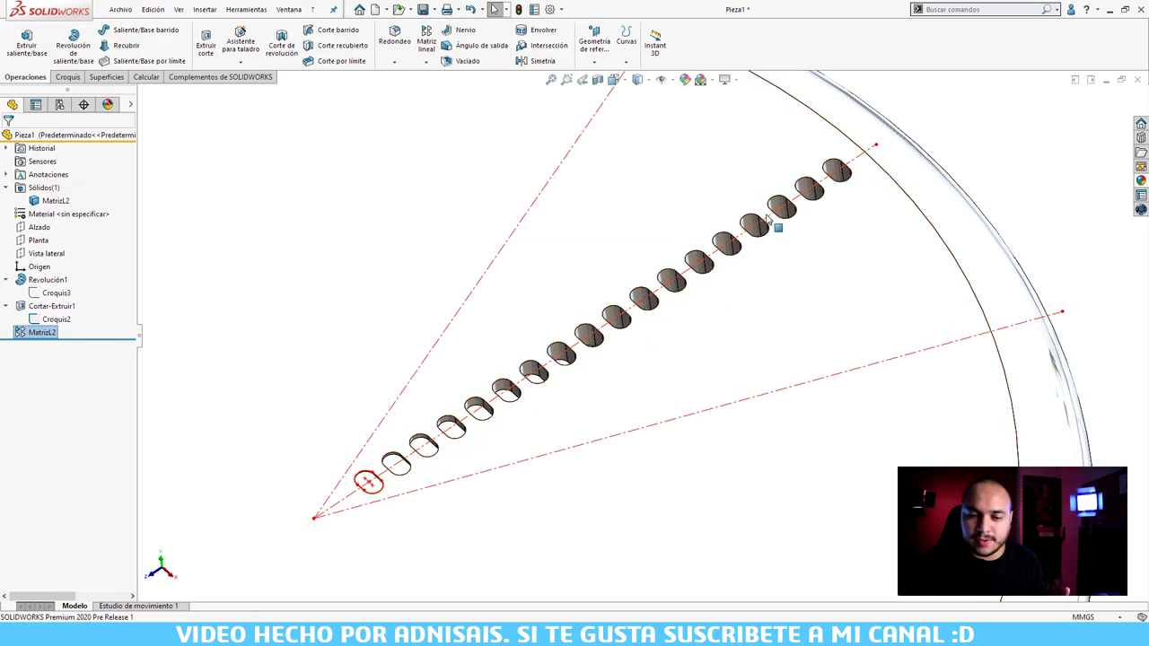
# Step: Show the part in section through Vista lateral and orbit the sectioned disc
pyautogui.click(598, 80)
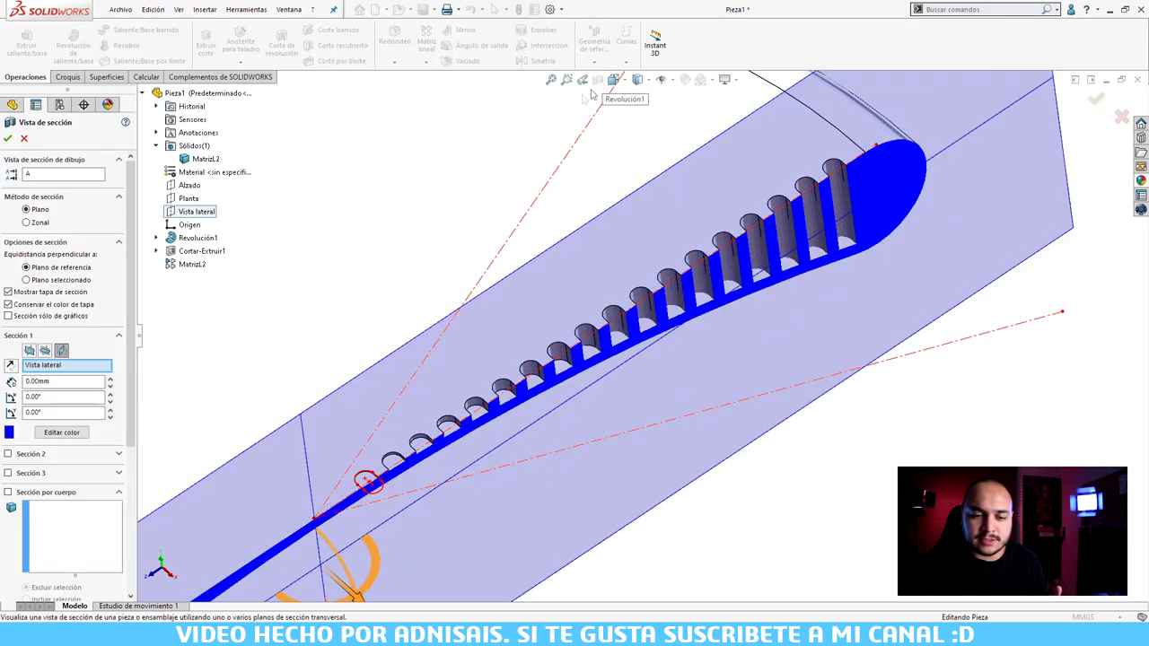
pyautogui.click(598, 80)
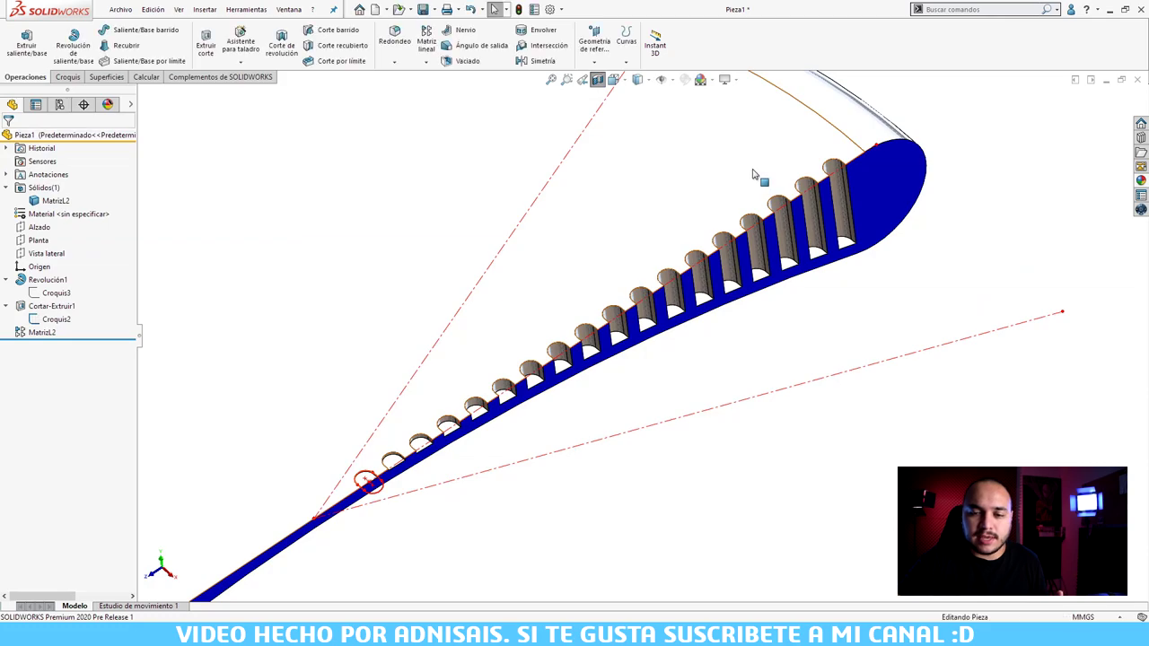
pyautogui.click(754, 175)
pyautogui.moveTo(753, 175); pyautogui.dragTo(866, 182, button='middle')
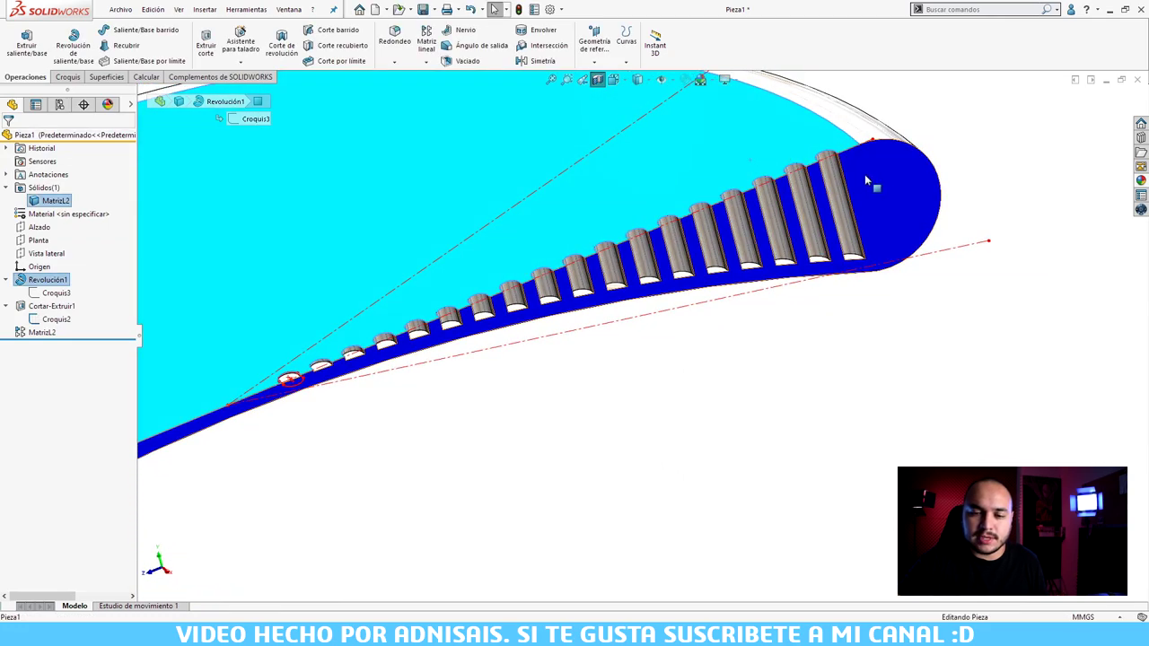
# Step: Zoom and orbit to inspect the slot cuts through the curved profile, then select MatrizL2
pyautogui.moveTo(369, 373); pyautogui.dragTo(337, 465, button='middle')
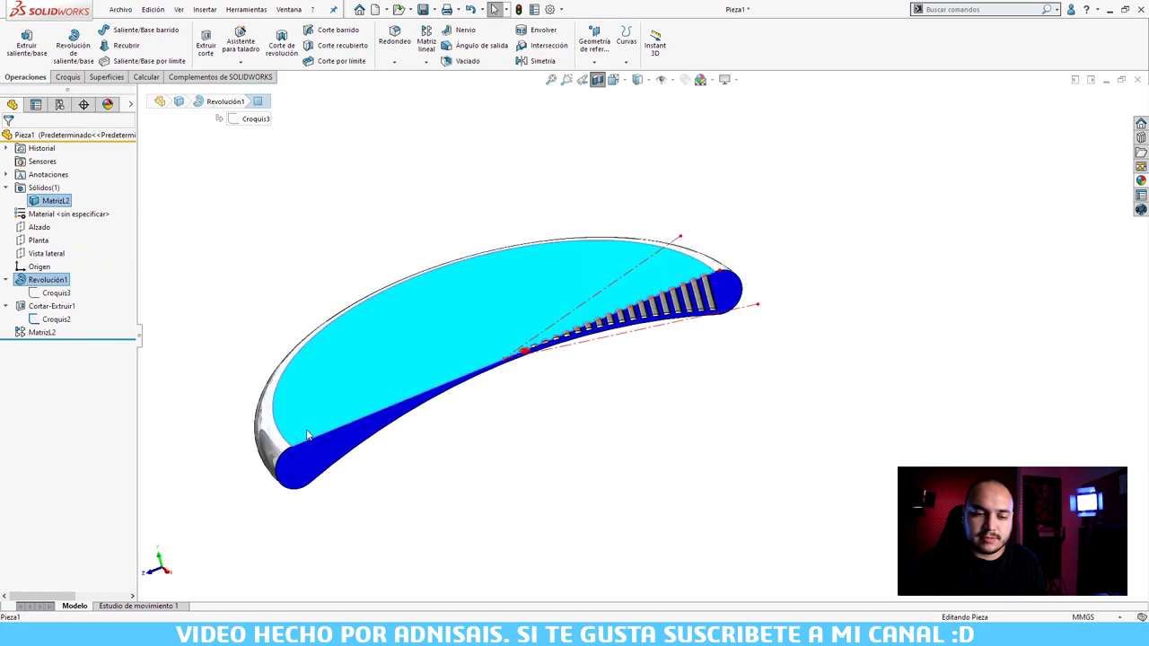
pyautogui.scroll(-1, 677, 275)
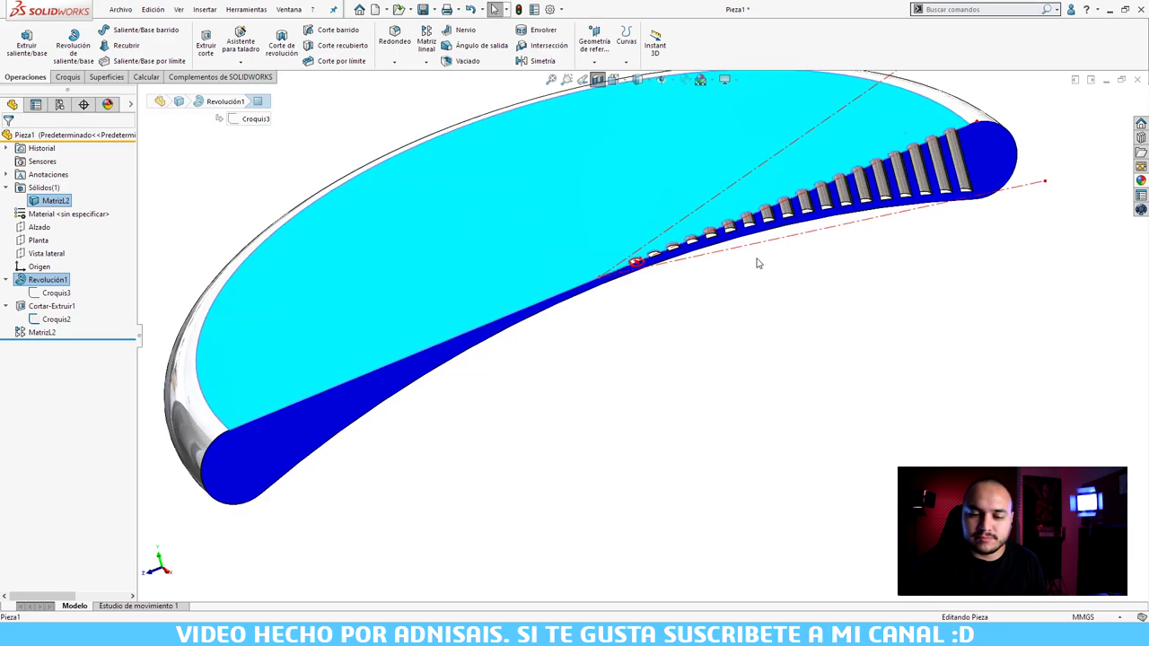
pyautogui.scroll(-1, 664, 273)
pyautogui.scroll(-3, 538, 305)
pyautogui.scroll(-2, 437, 336)
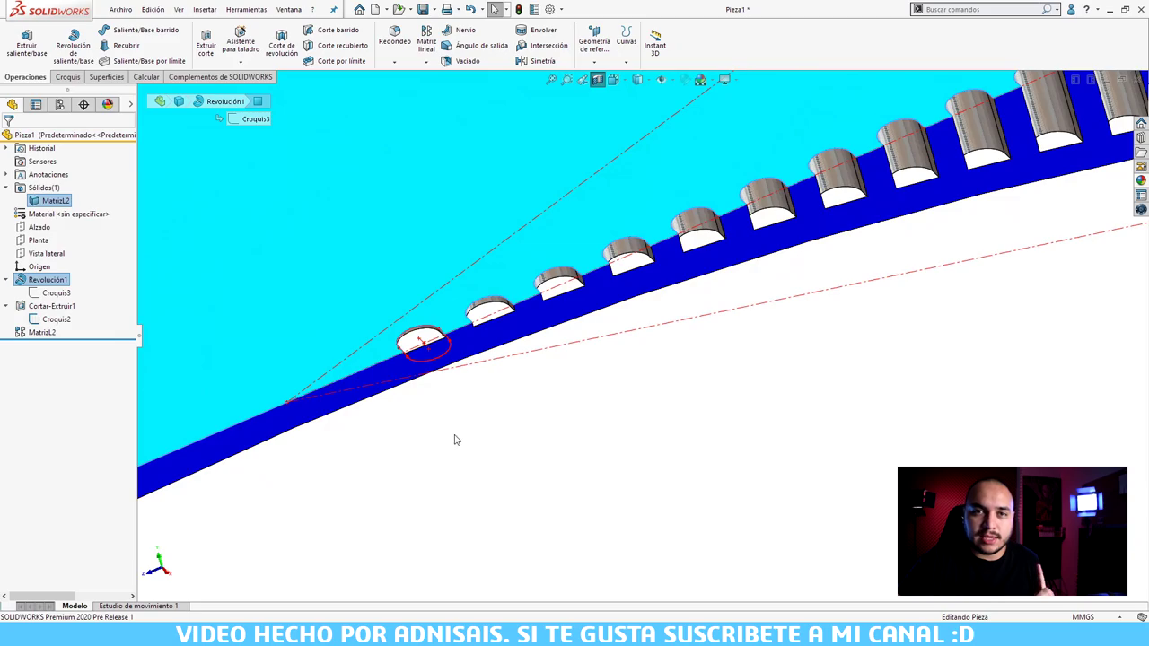
pyautogui.moveTo(453, 441); pyautogui.dragTo(468, 350, button='middle')
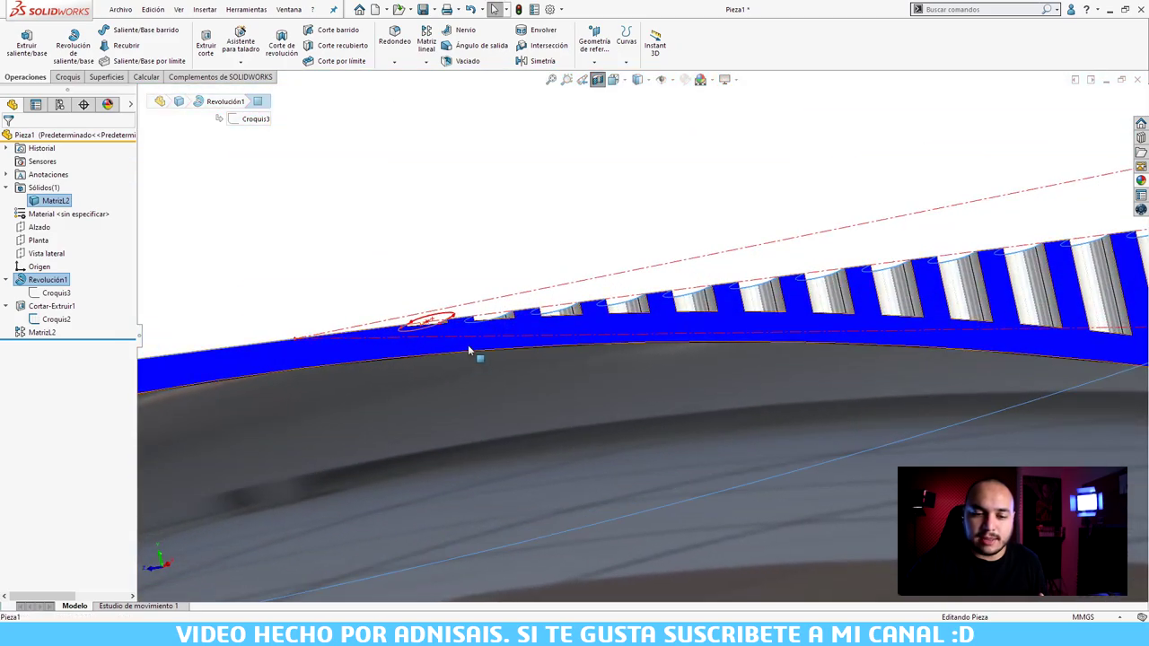
pyautogui.scroll(-5, 468, 350)
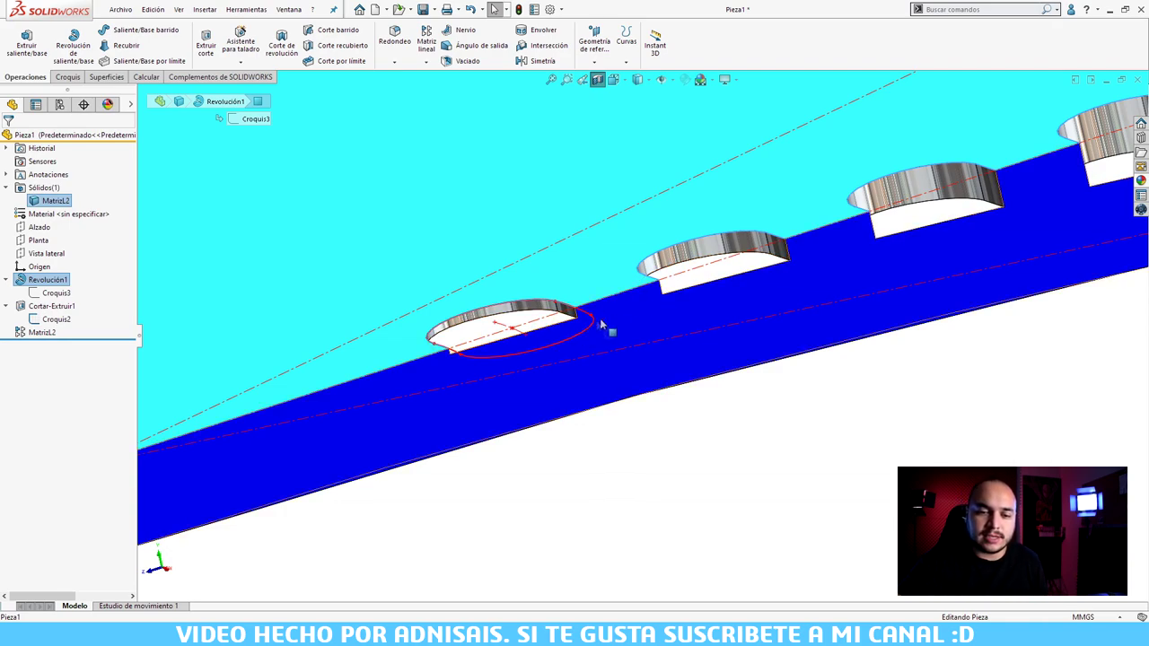
pyautogui.scroll(3, 798, 275)
pyautogui.scroll(3, 808, 276)
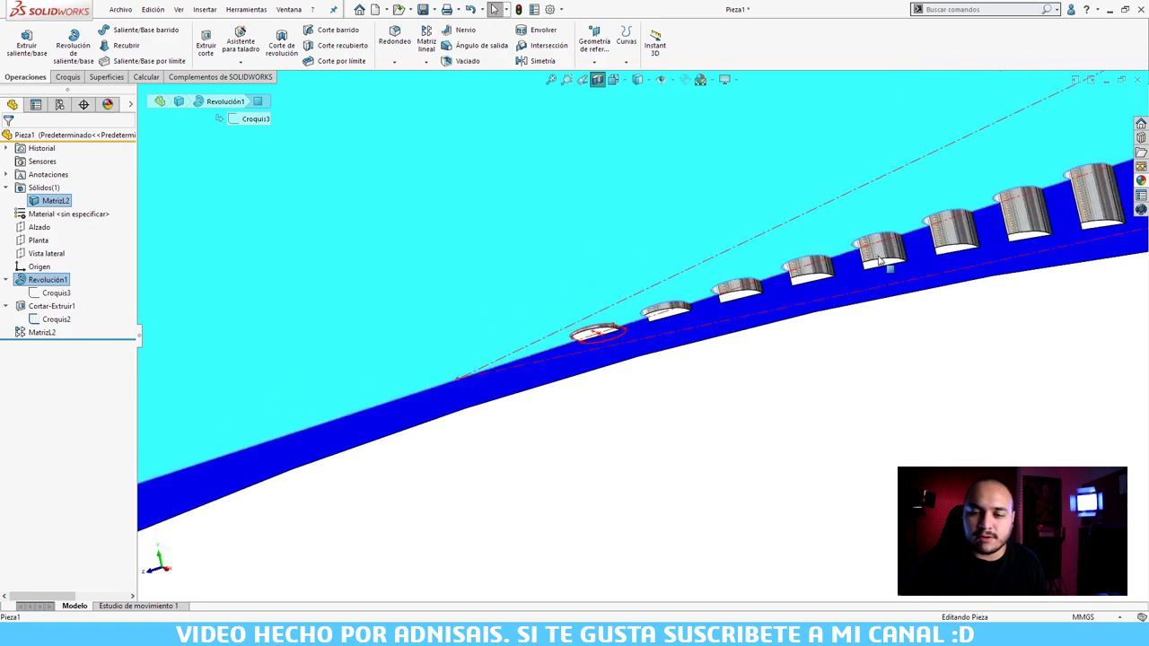
pyautogui.scroll(3, 912, 268)
pyautogui.scroll(2, 913, 267)
pyautogui.scroll(2, 913, 268)
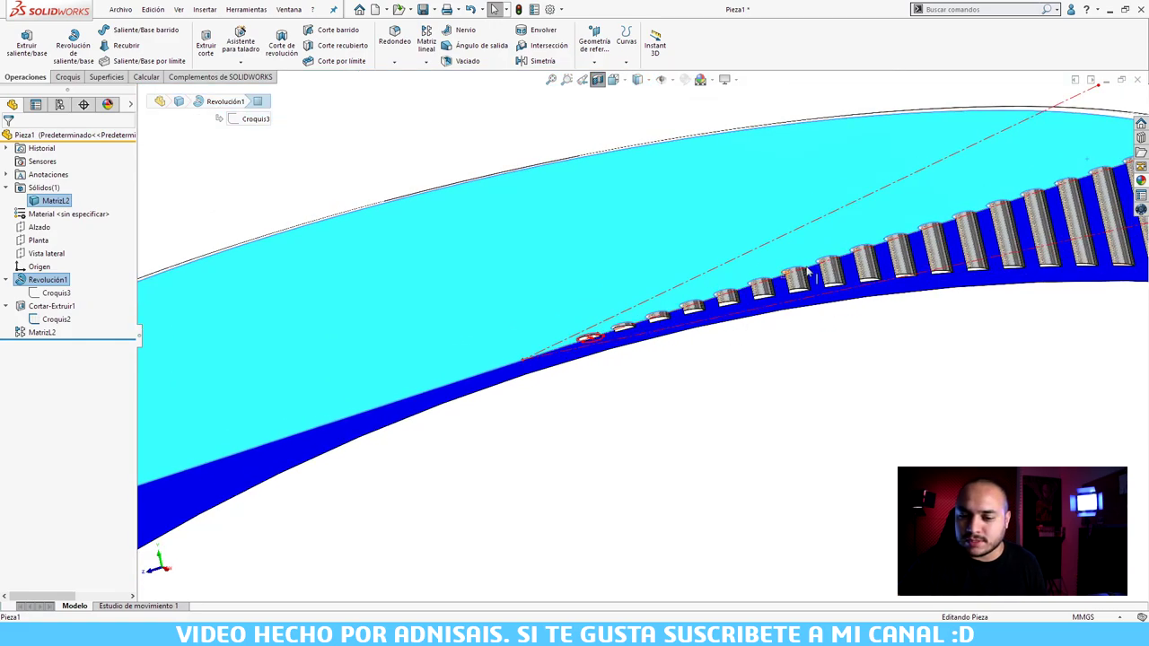
pyautogui.scroll(2, 1014, 242)
pyautogui.scroll(-2, 1014, 242)
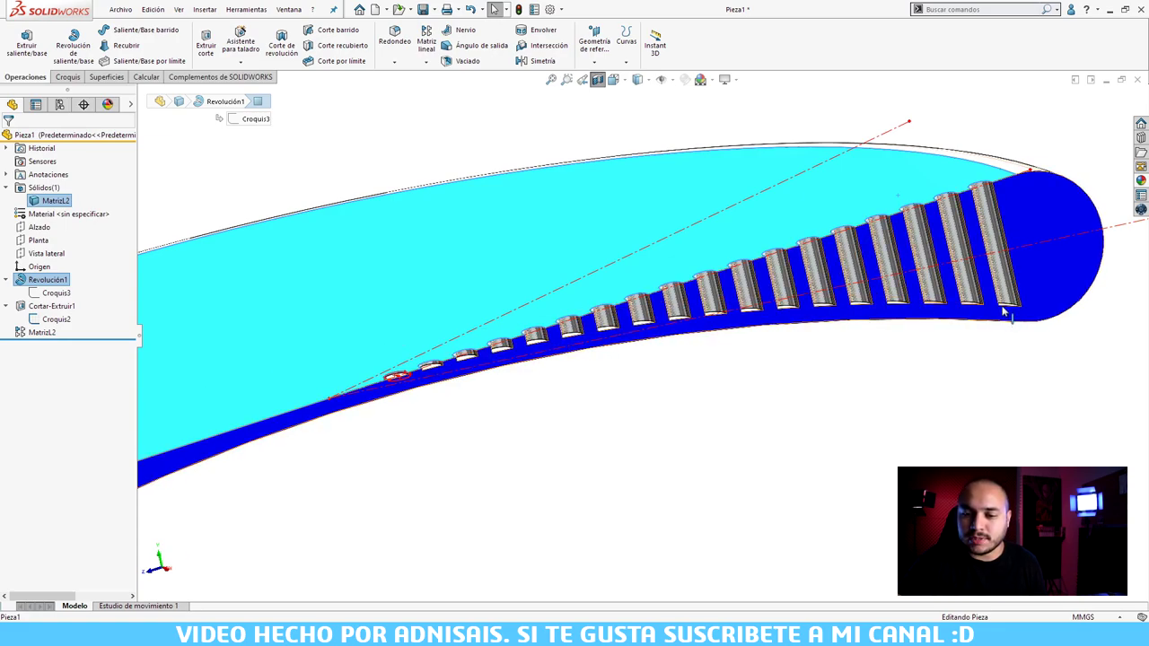
pyautogui.moveTo(780, 334); pyautogui.dragTo(808, 352, button='middle')
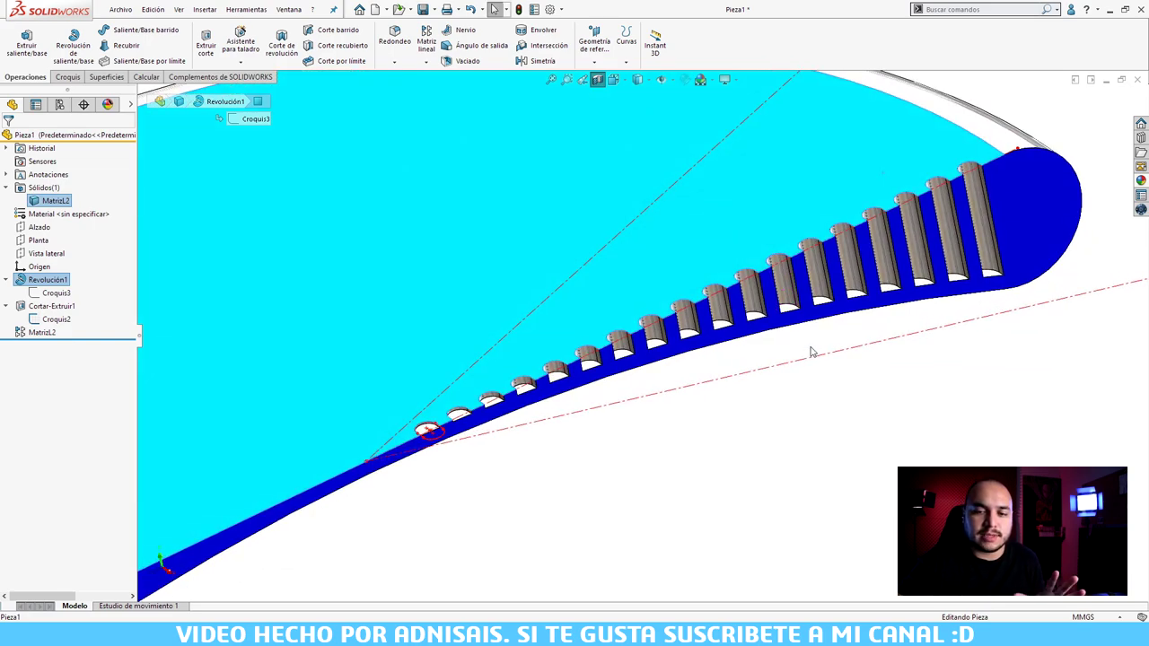
pyautogui.click(42, 333)
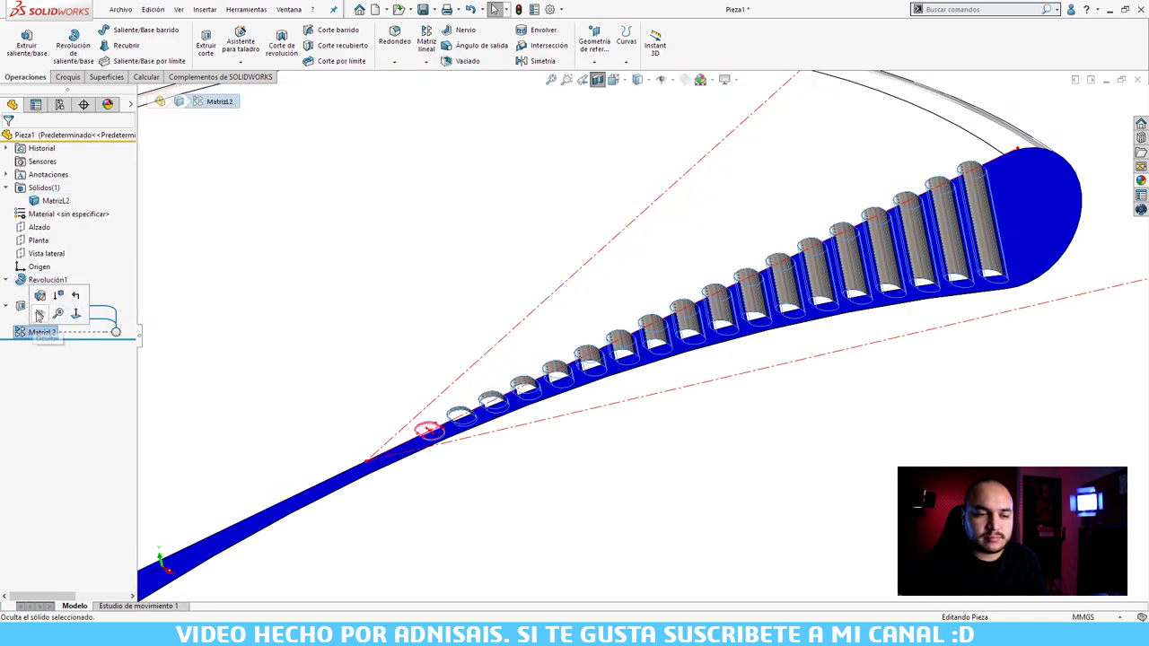
# Step: Confirm MatrizL2 with 18 instances at 5.00mm along Línea3@Croquis2 and orbit to the underside
pyautogui.click(58, 336)
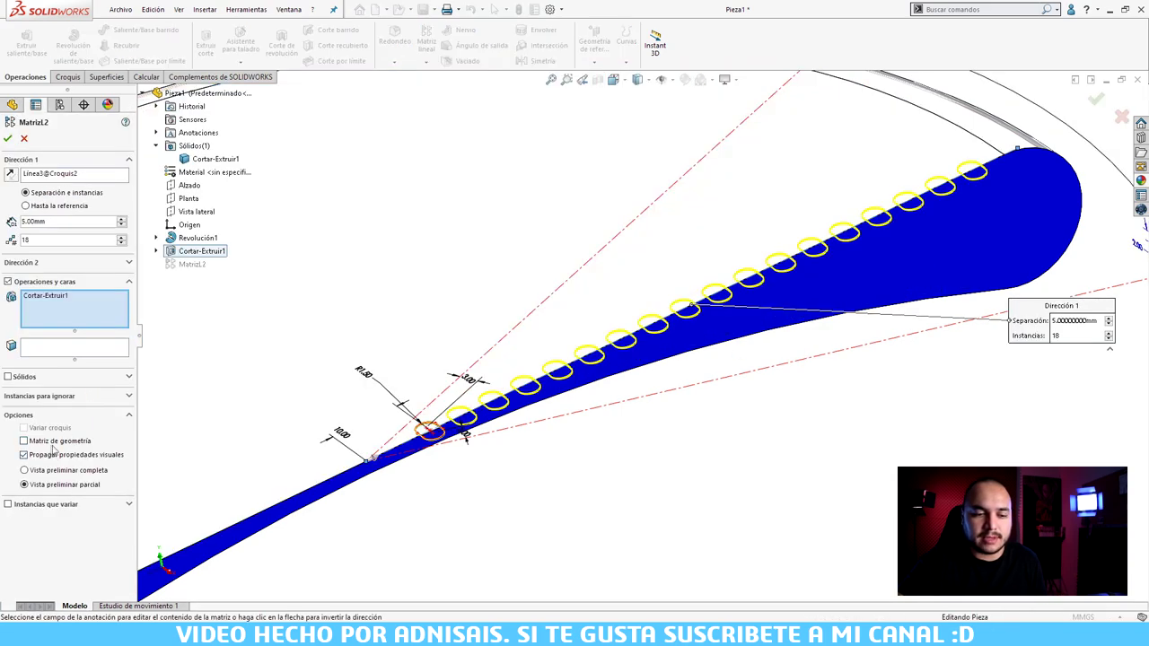
pyautogui.click(7, 139)
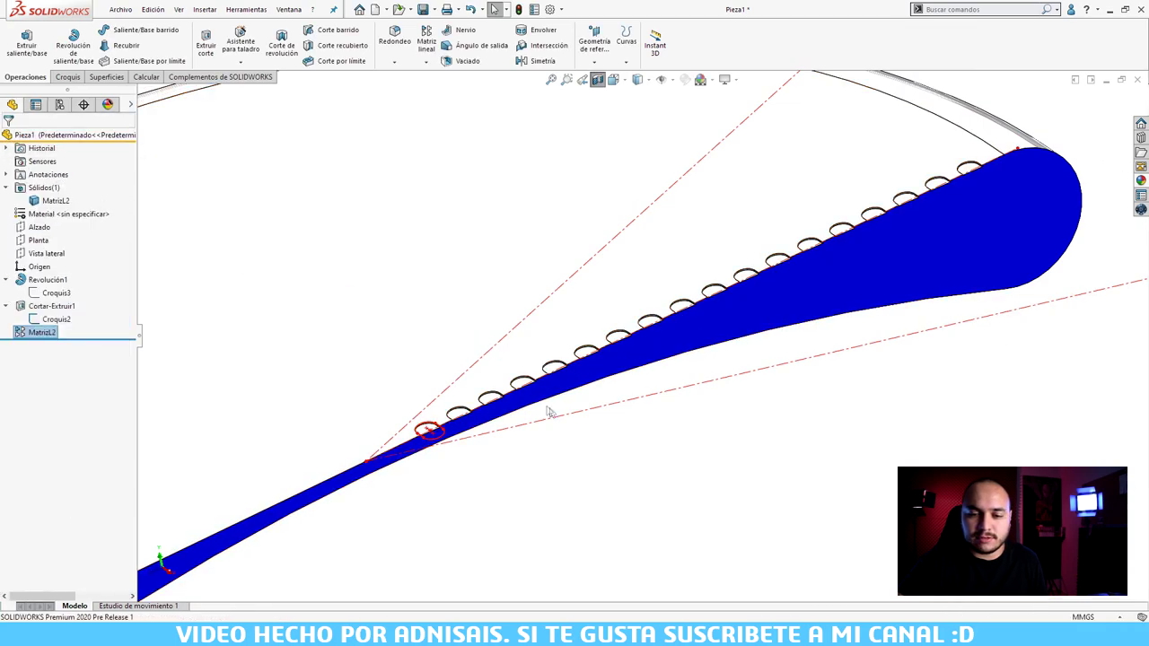
pyautogui.moveTo(550, 412); pyautogui.dragTo(691, 266, button='middle')
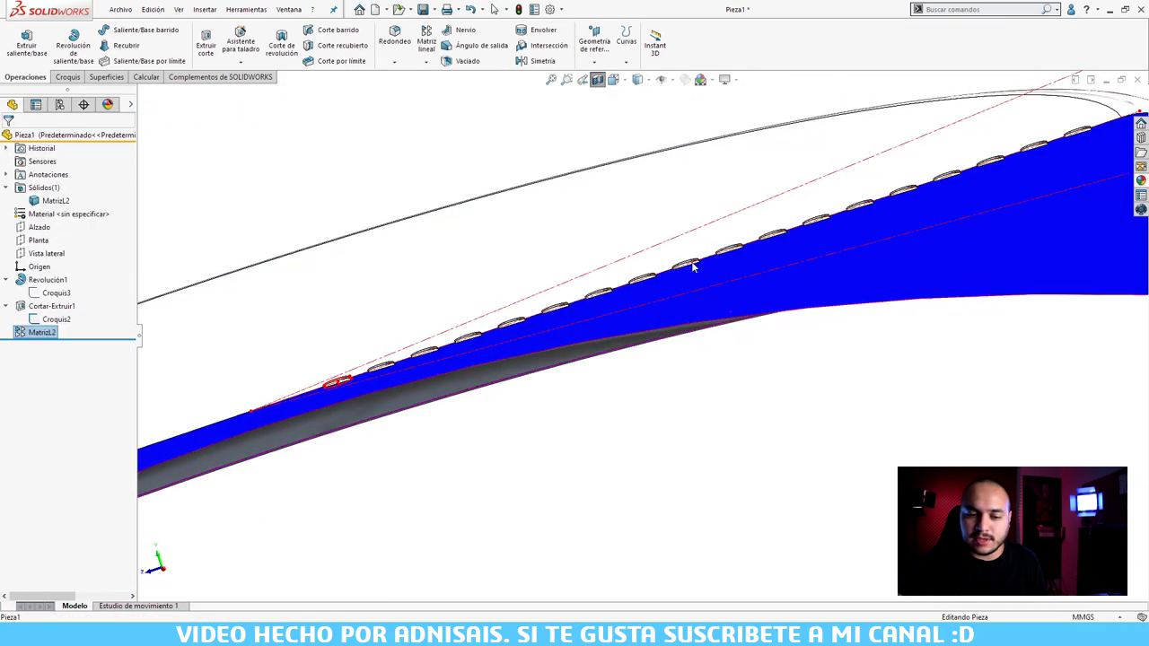
# Step: Zoom in and out to inspect the 18 cuts along the blue band
pyautogui.scroll(-5, 441, 359)
pyautogui.scroll(-2, 284, 431)
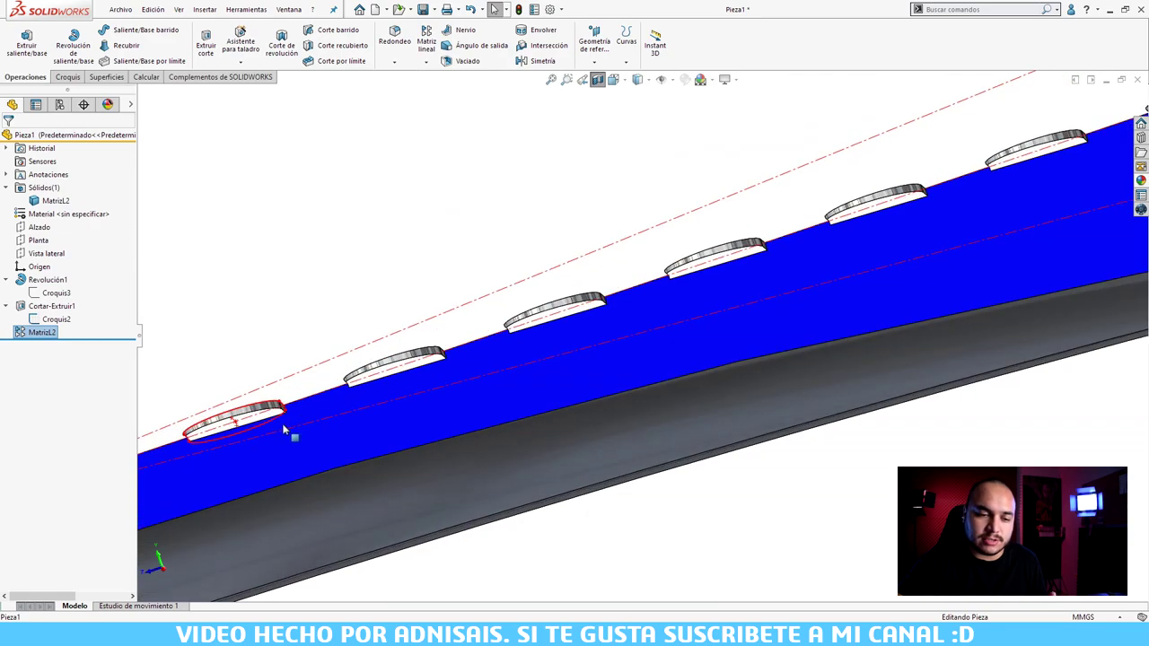
pyautogui.scroll(-2, 284, 431)
pyautogui.scroll(-1, 290, 429)
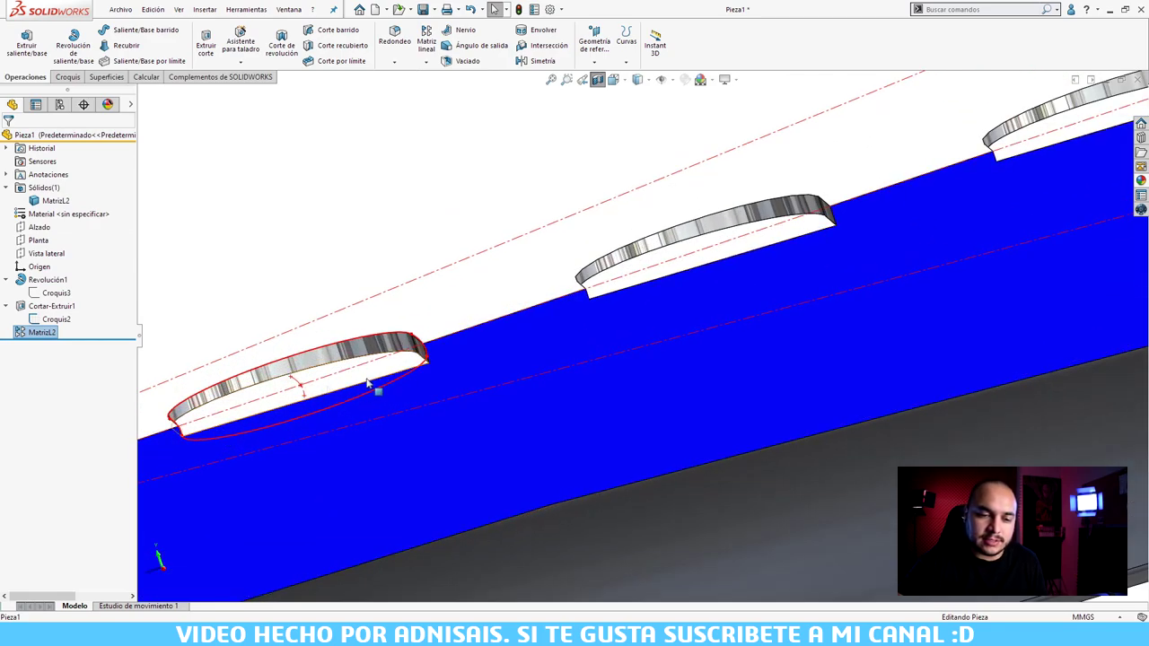
pyautogui.scroll(1, 759, 257)
pyautogui.scroll(-1, 598, 257)
pyautogui.scroll(-2, 568, 276)
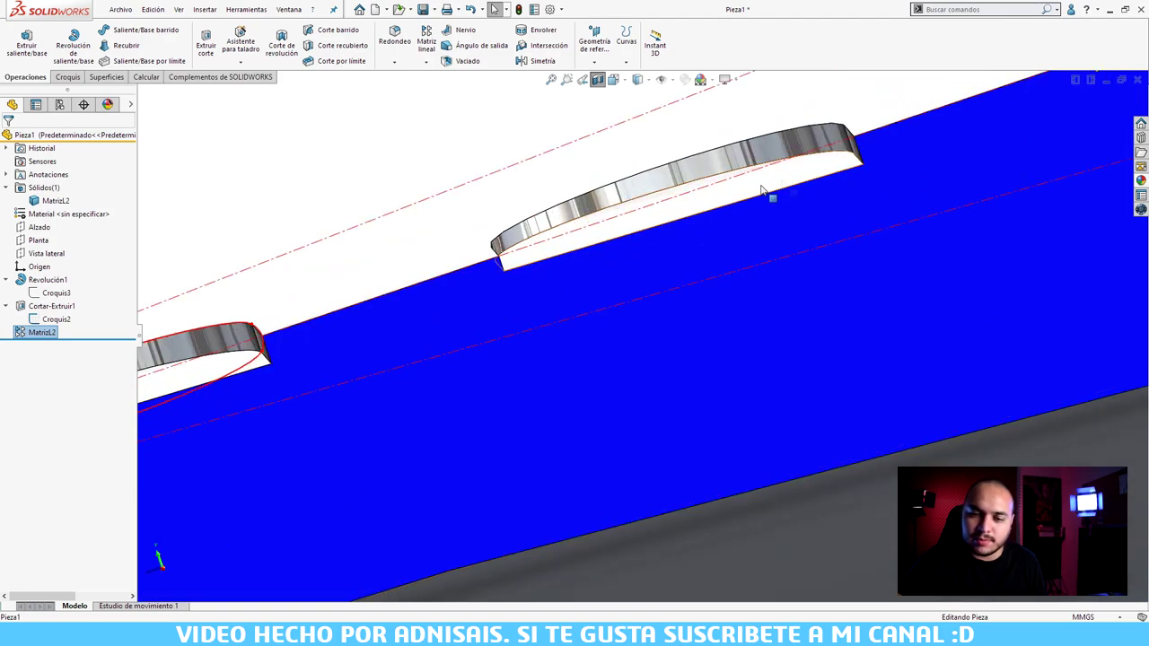
pyautogui.scroll(2, 808, 189)
pyautogui.scroll(2, 897, 215)
pyautogui.scroll(2, 965, 234)
pyautogui.scroll(1, 992, 228)
pyautogui.scroll(2, 1009, 242)
pyautogui.scroll(2, 1032, 287)
pyautogui.scroll(1, 1043, 300)
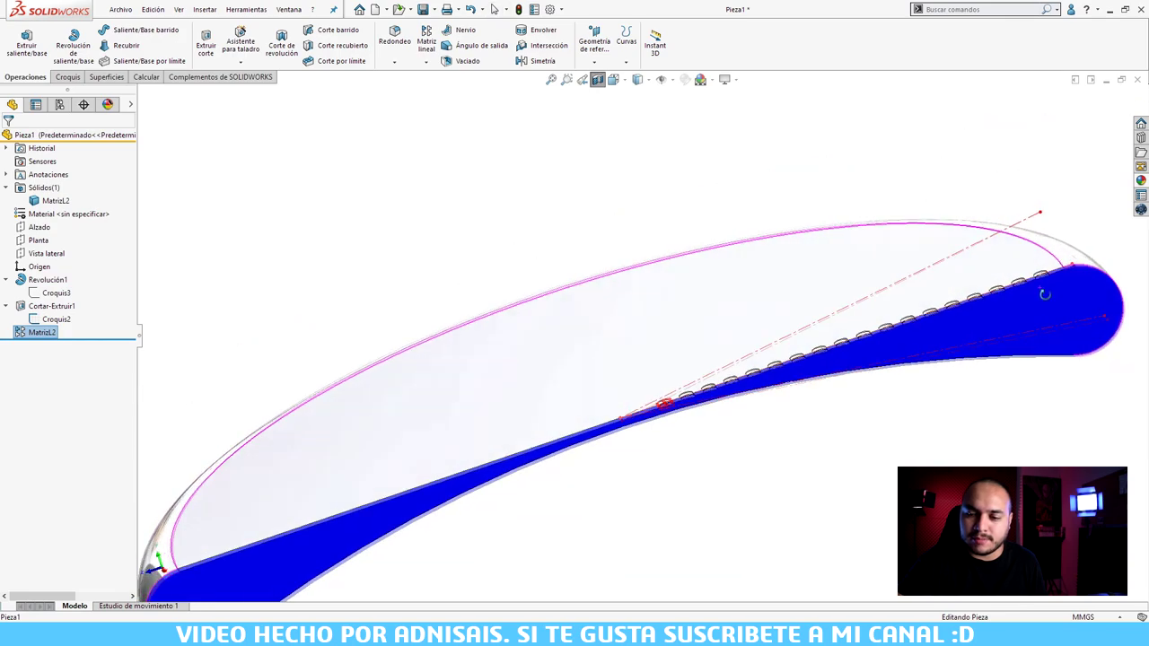
pyautogui.scroll(1, 1068, 357)
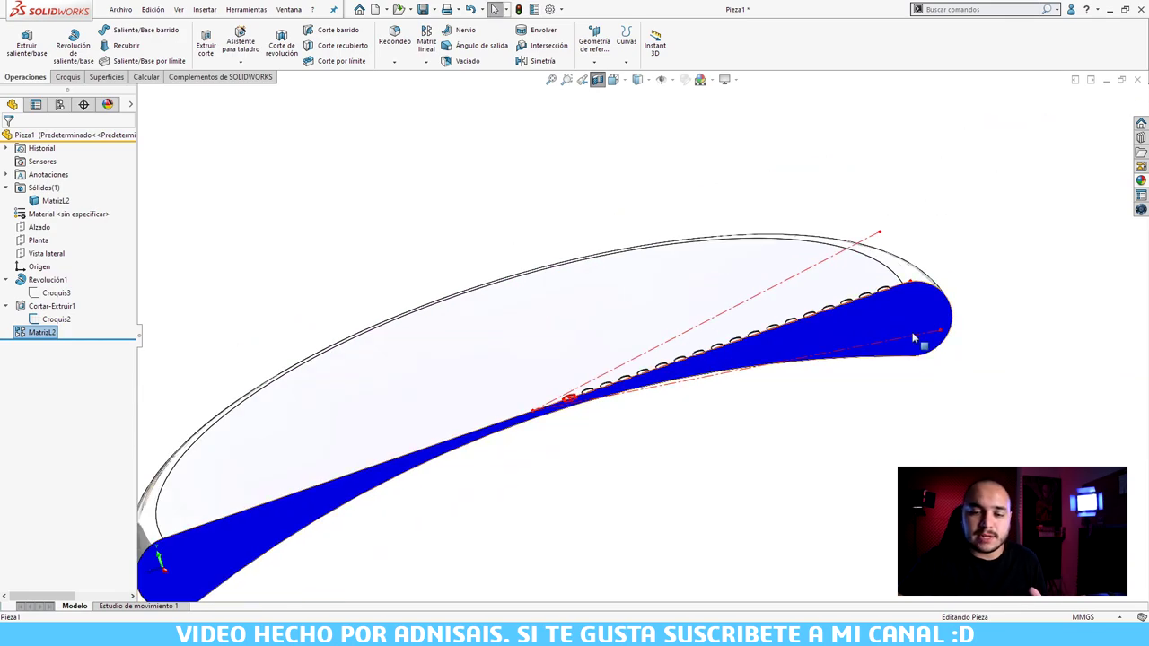
pyautogui.scroll(-1, 921, 352)
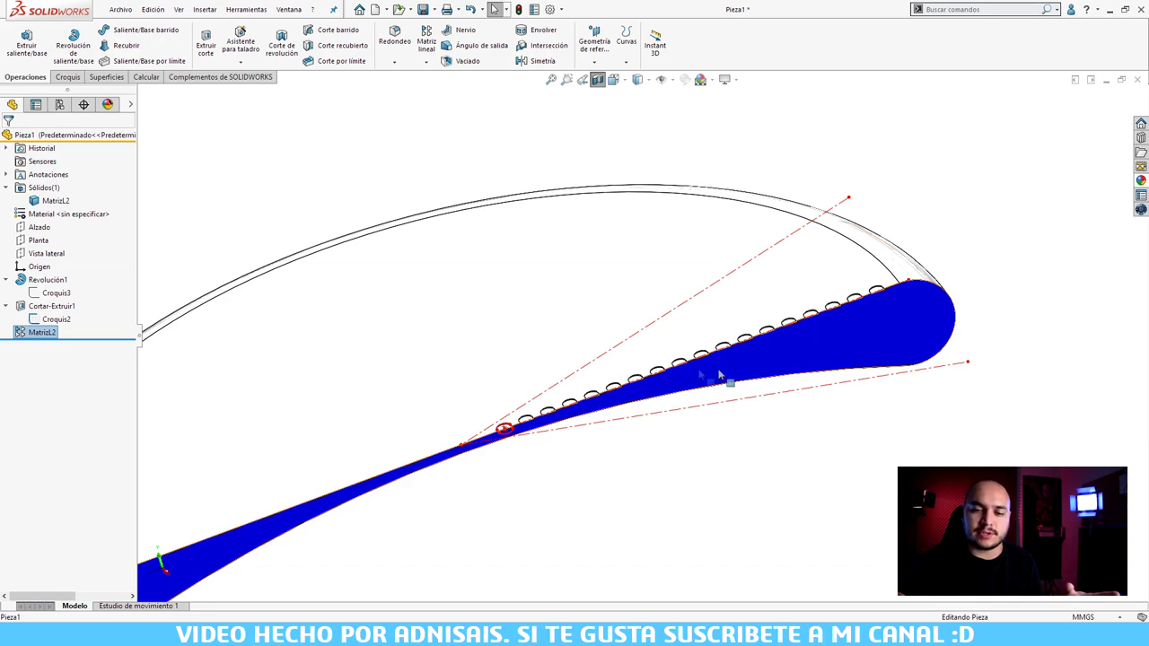
# Step: Reopen MatrizL2, switch it to Vista preliminar completa, and accept the edit
pyautogui.click(28, 334)
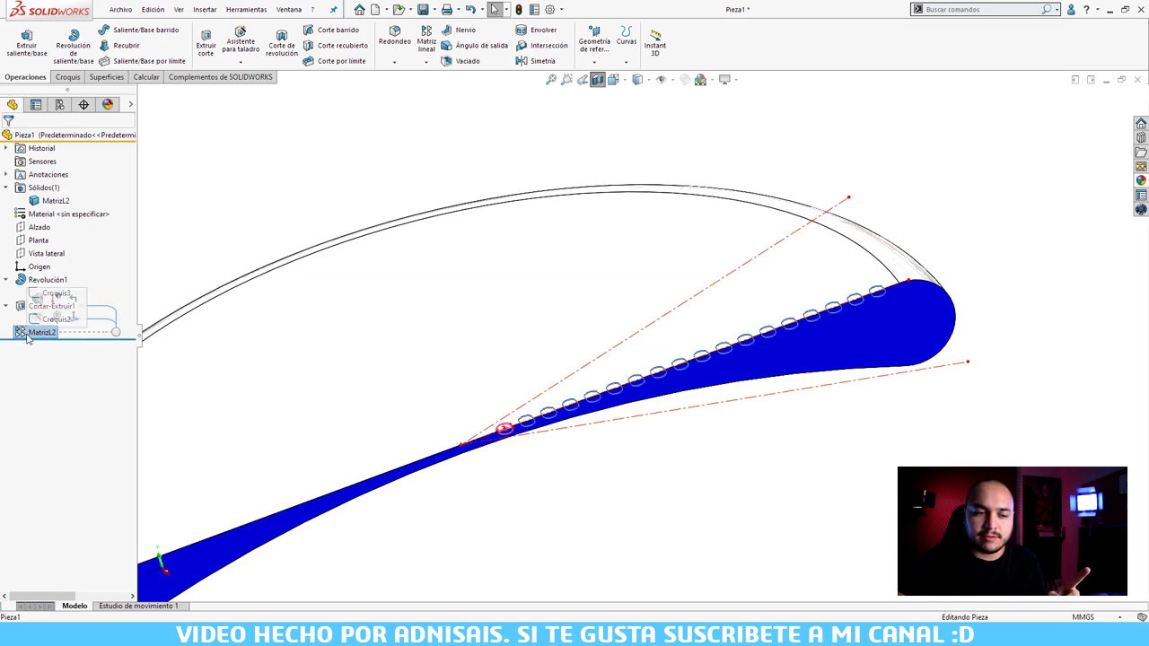
pyautogui.click(36, 303)
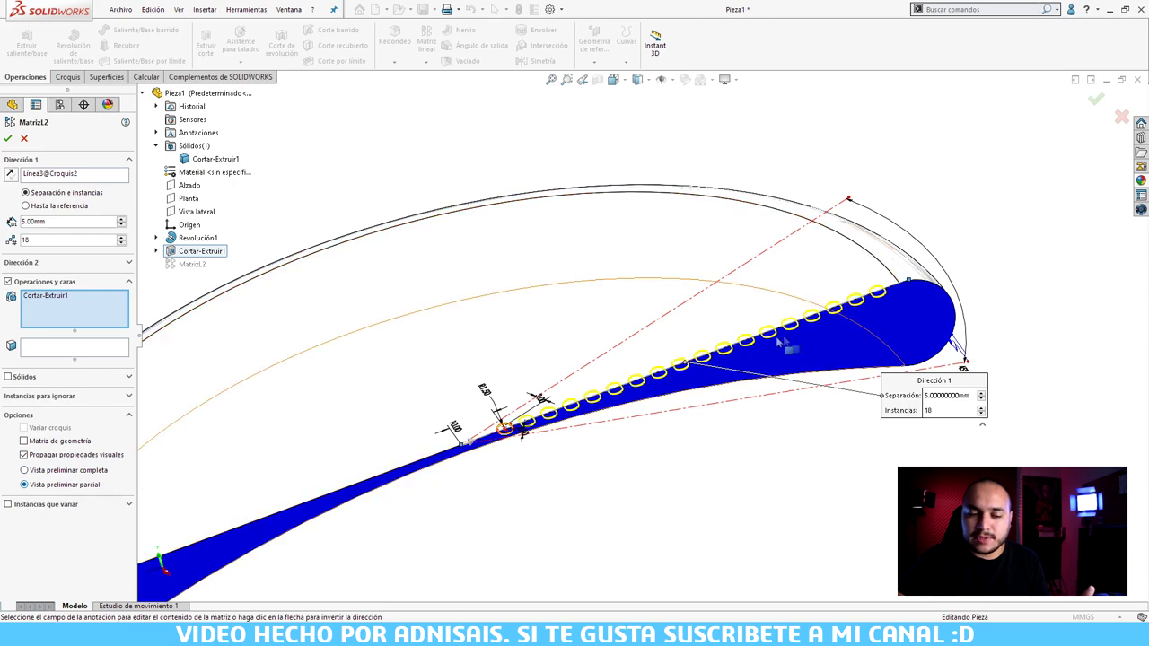
pyautogui.scroll(-2, 906, 333)
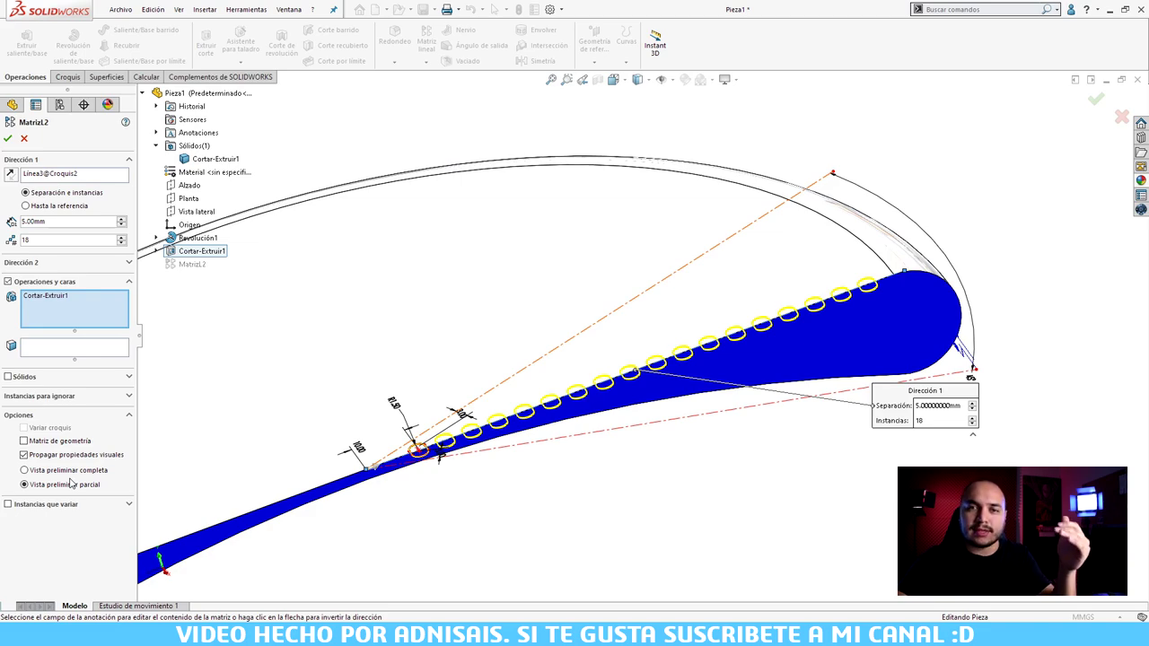
pyautogui.click(54, 475)
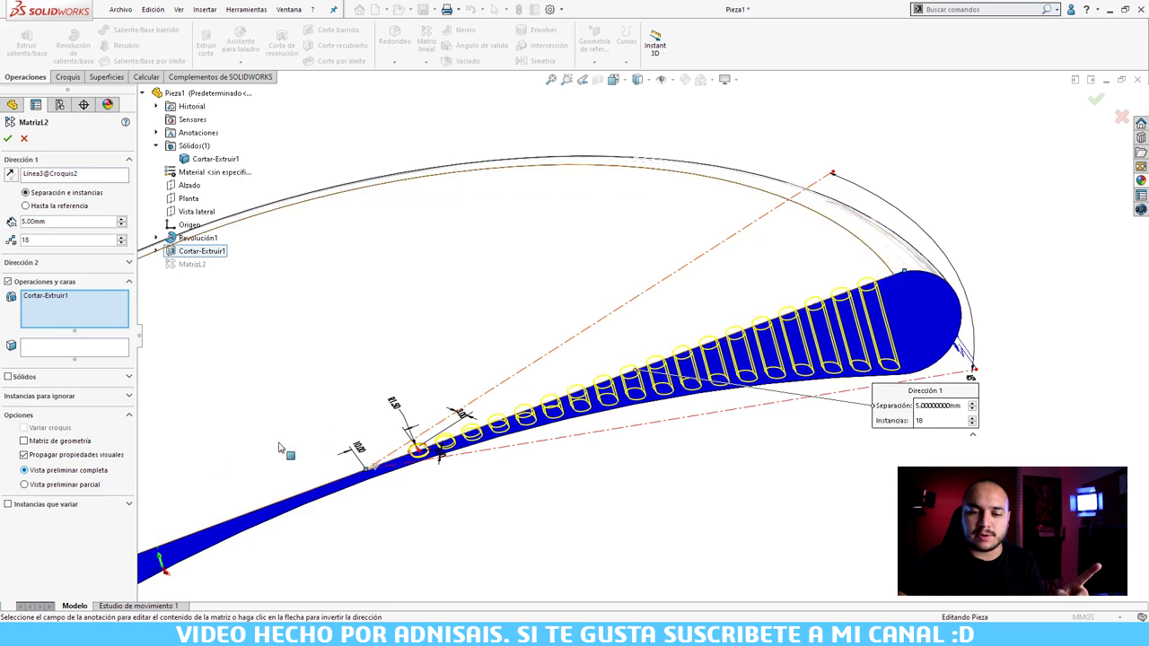
pyautogui.scroll(-1, 525, 429)
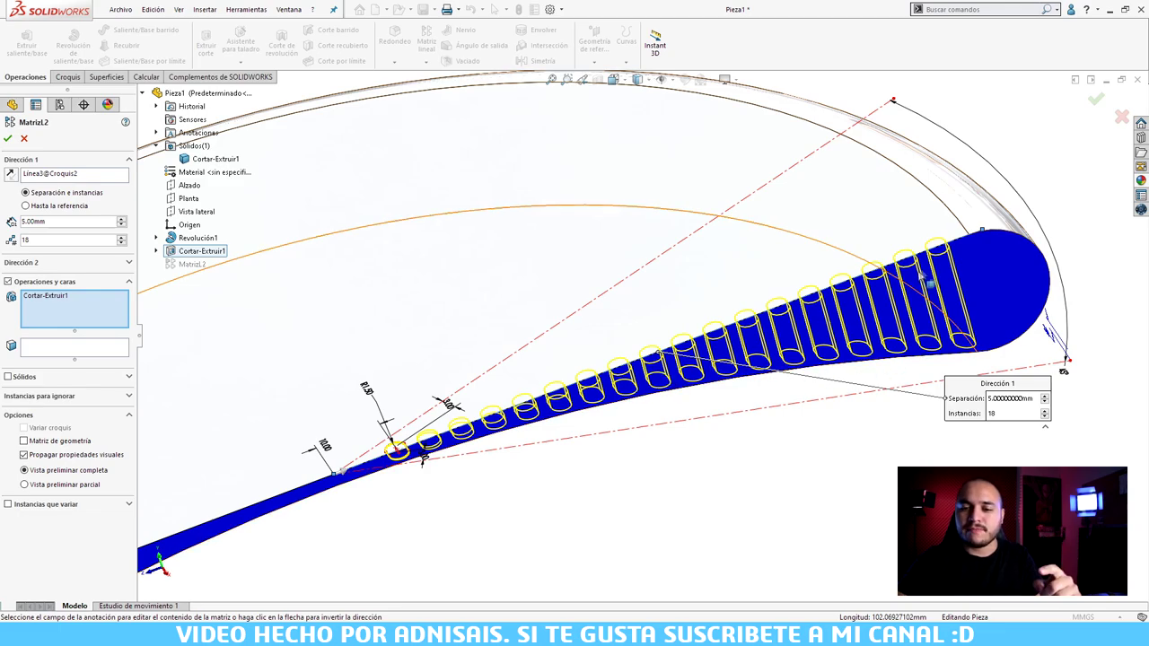
pyautogui.press('Return')
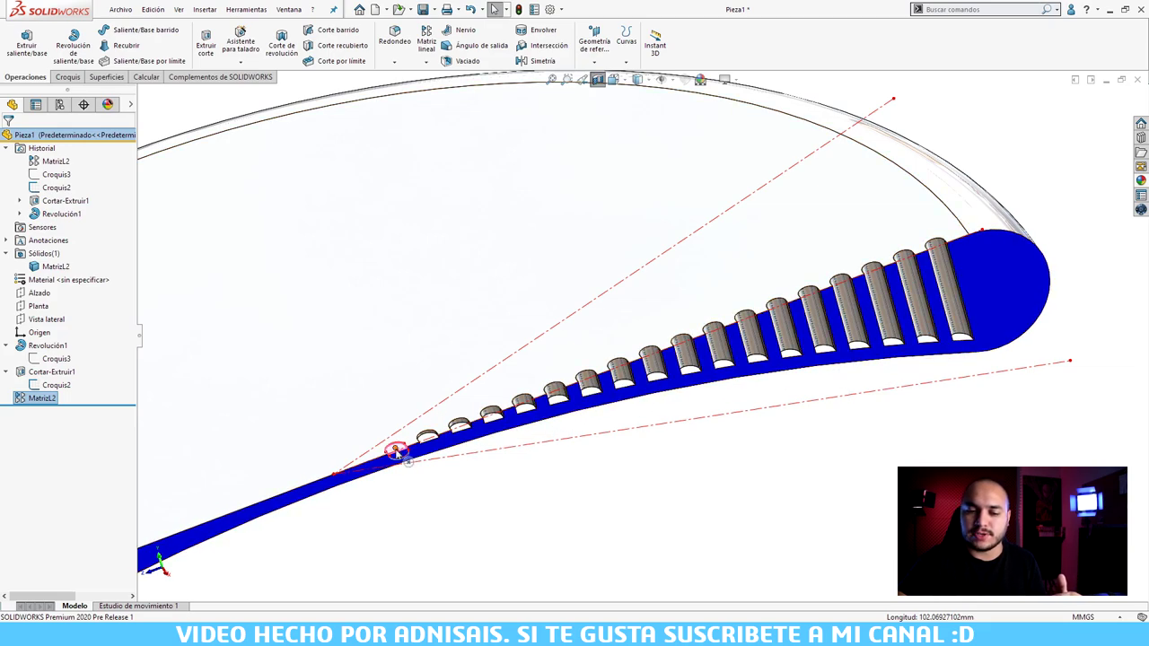
# Step: Rotate the view slightly and reopen MatrizL2 to replace its direction reference
pyautogui.moveTo(738, 421); pyautogui.dragTo(804, 393, button='middle')
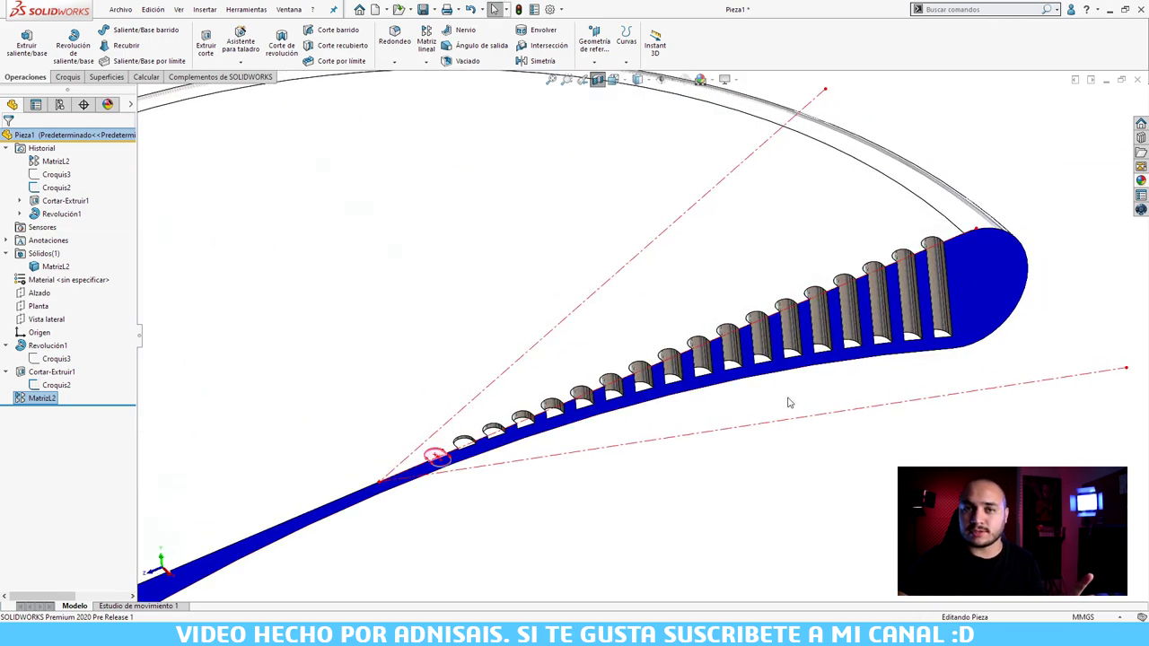
pyautogui.moveTo(41, 398)
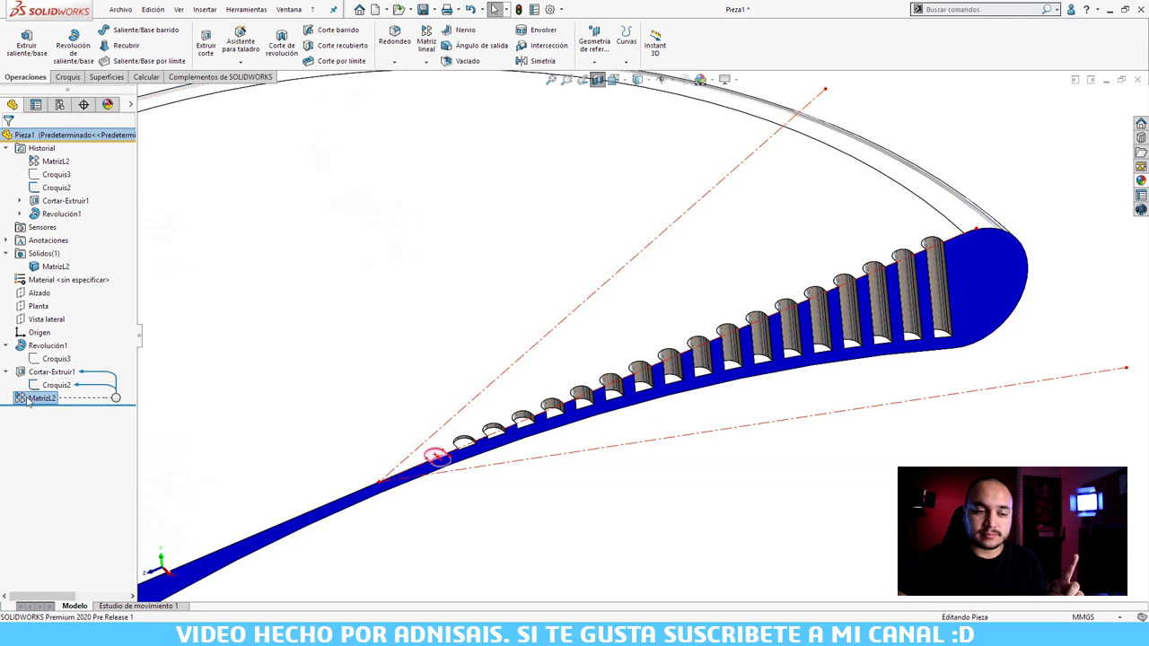
pyautogui.click(27, 399)
pyautogui.click(37, 368)
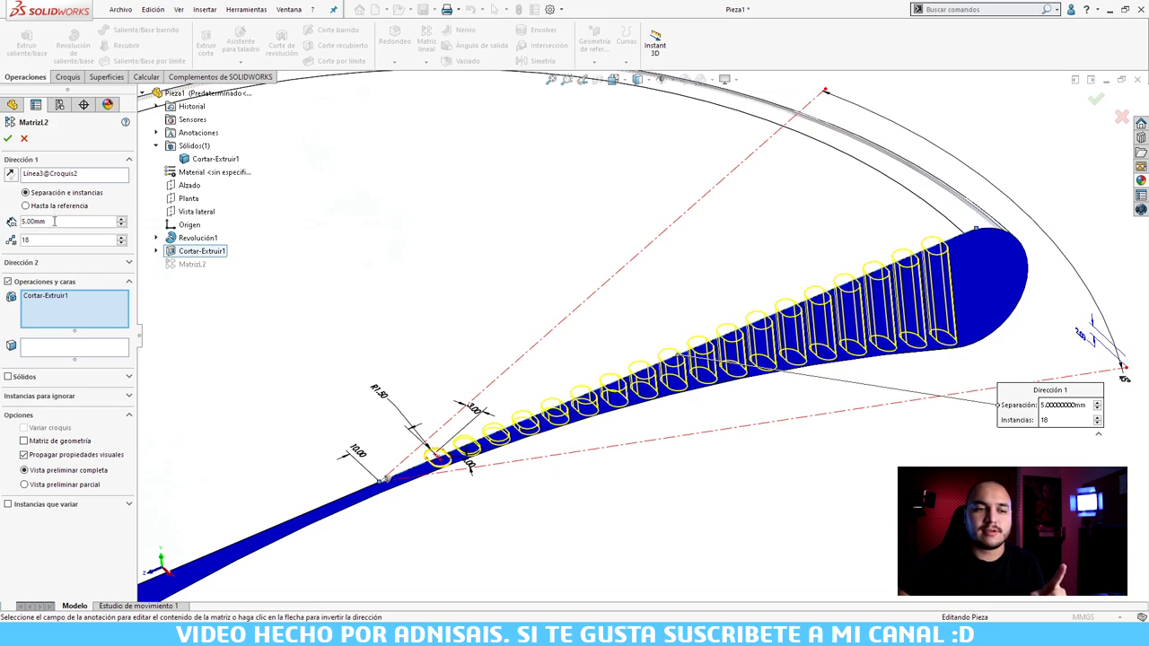
pyautogui.click(48, 175)
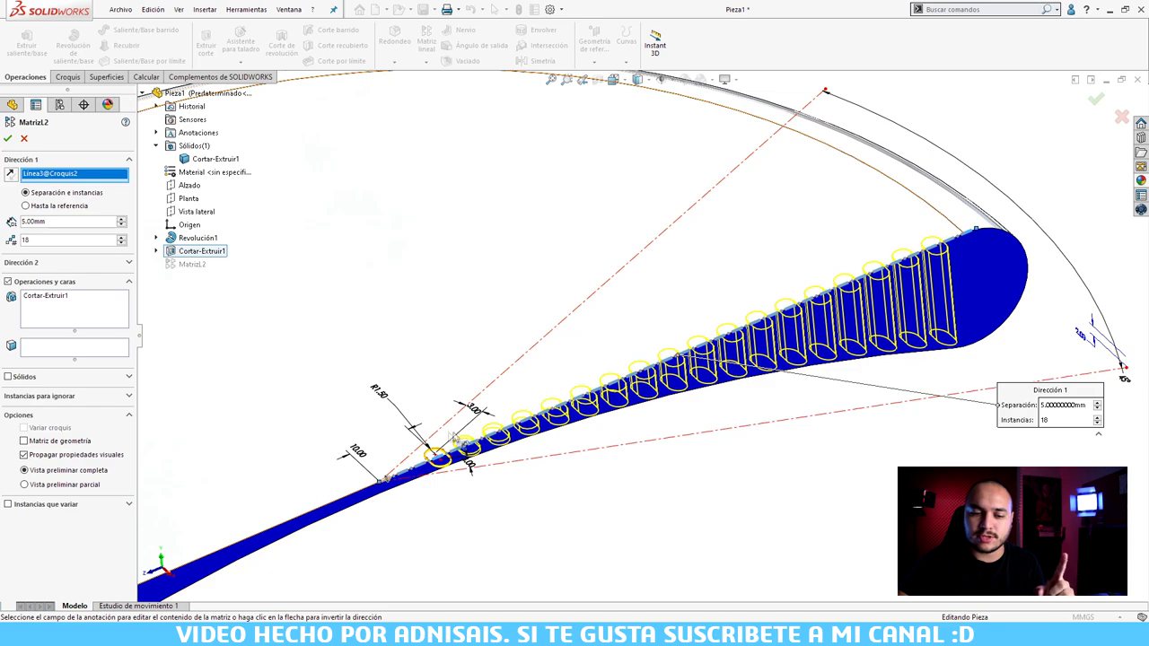
# Step: Use dimension D5@Croquis2 as Dirección 1, enable Variar croquis, and accept the 18-slot pattern
pyautogui.click(362, 451)
pyautogui.moveTo(399, 459); pyautogui.dragTo(346, 350)
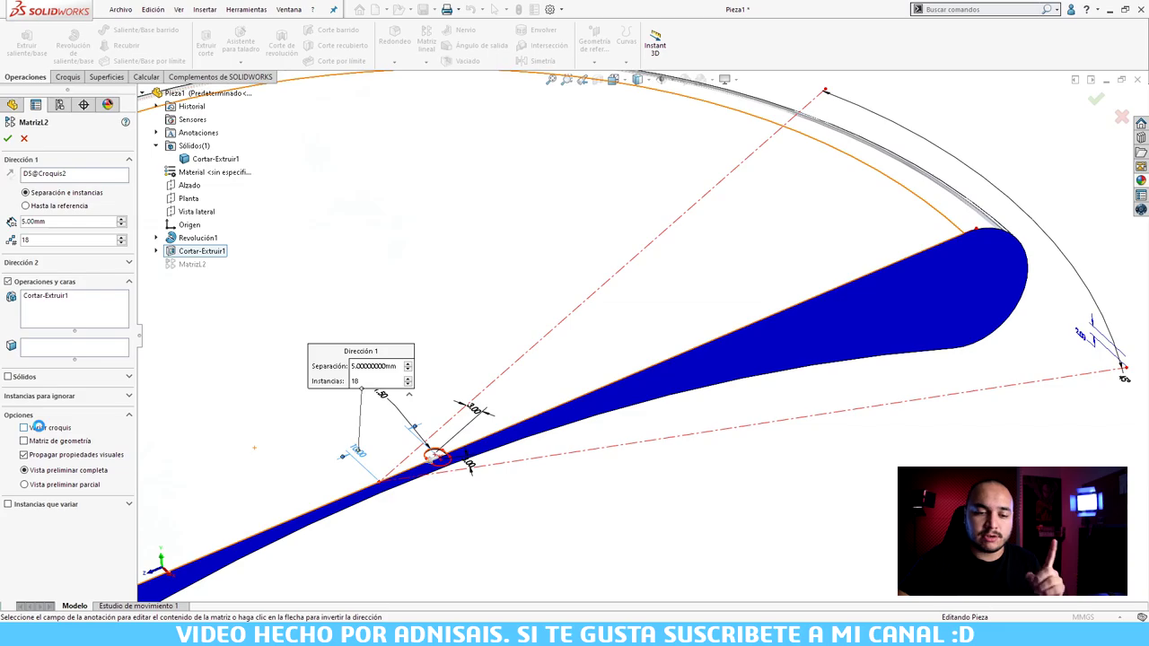
pyautogui.click(25, 427)
pyautogui.moveTo(449, 449)
pyautogui.mouseDown(button='middle')
pyautogui.moveTo(886, 429)
pyautogui.moveTo(470, 503)
pyautogui.mouseUp(button='middle')
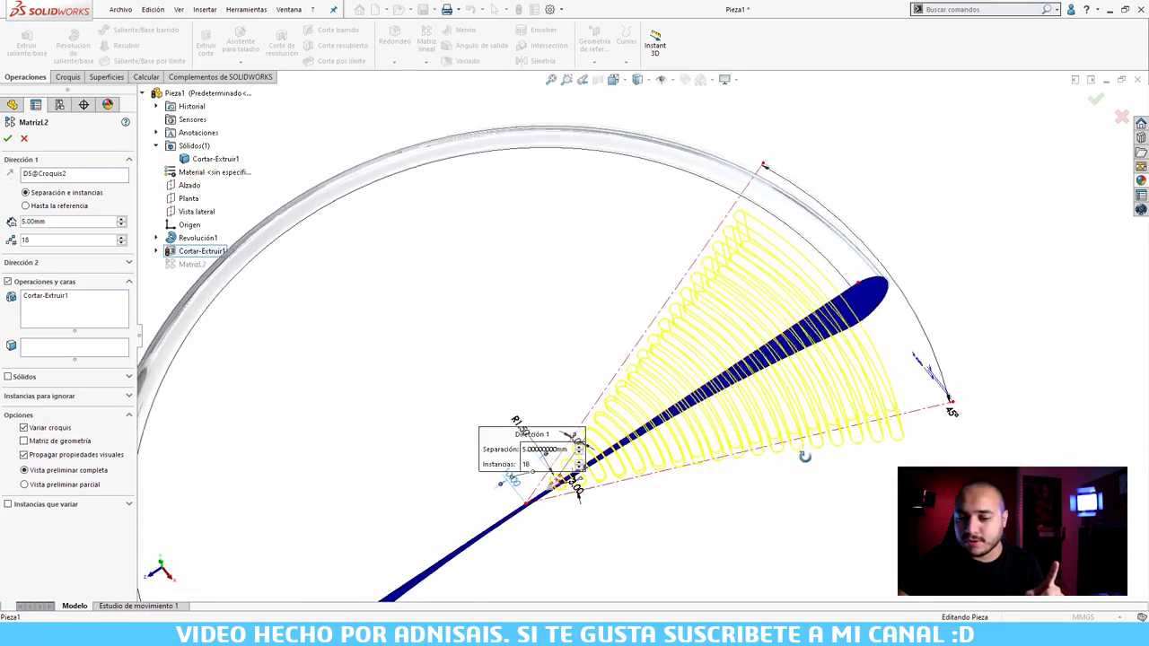
pyautogui.scroll(-3, 470, 503)
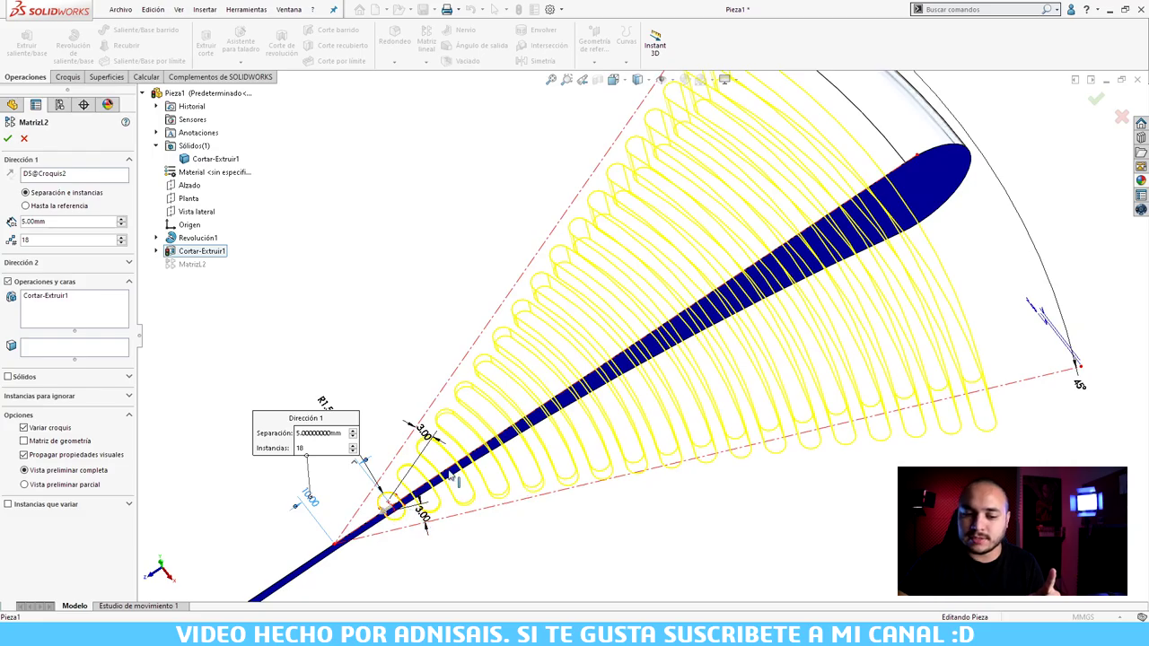
pyautogui.moveTo(441, 505)
pyautogui.mouseDown(button='middle')
pyautogui.moveTo(979, 336)
pyautogui.moveTo(988, 448)
pyautogui.moveTo(434, 487)
pyautogui.moveTo(809, 344)
pyautogui.mouseUp(button='middle')
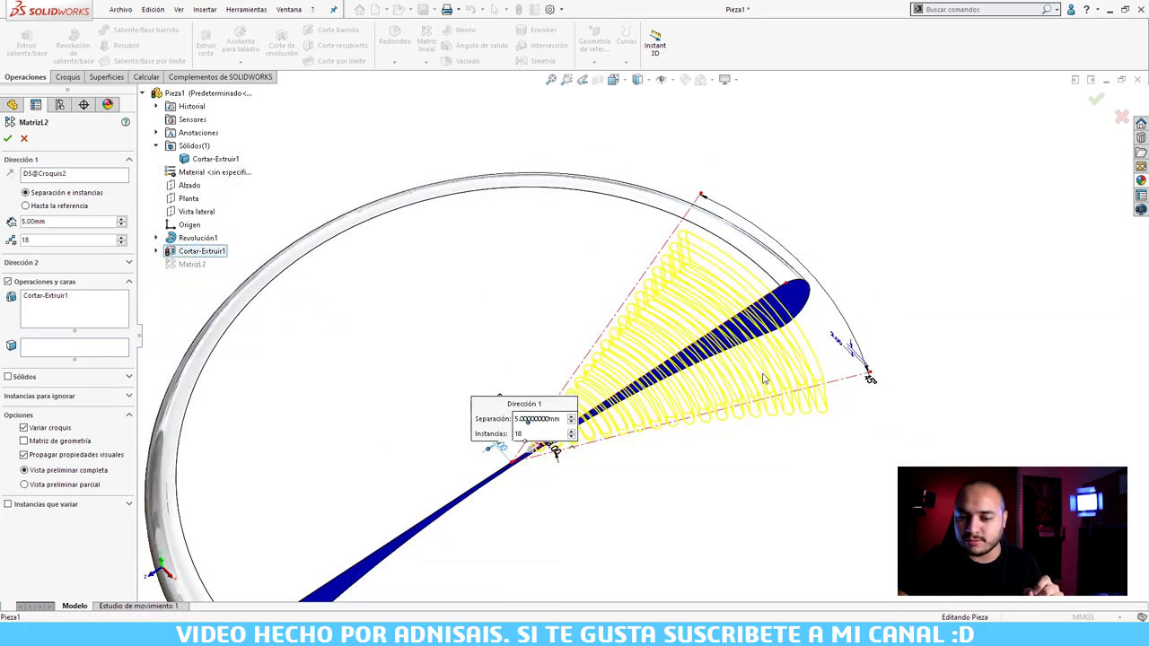
pyautogui.click(7, 139)
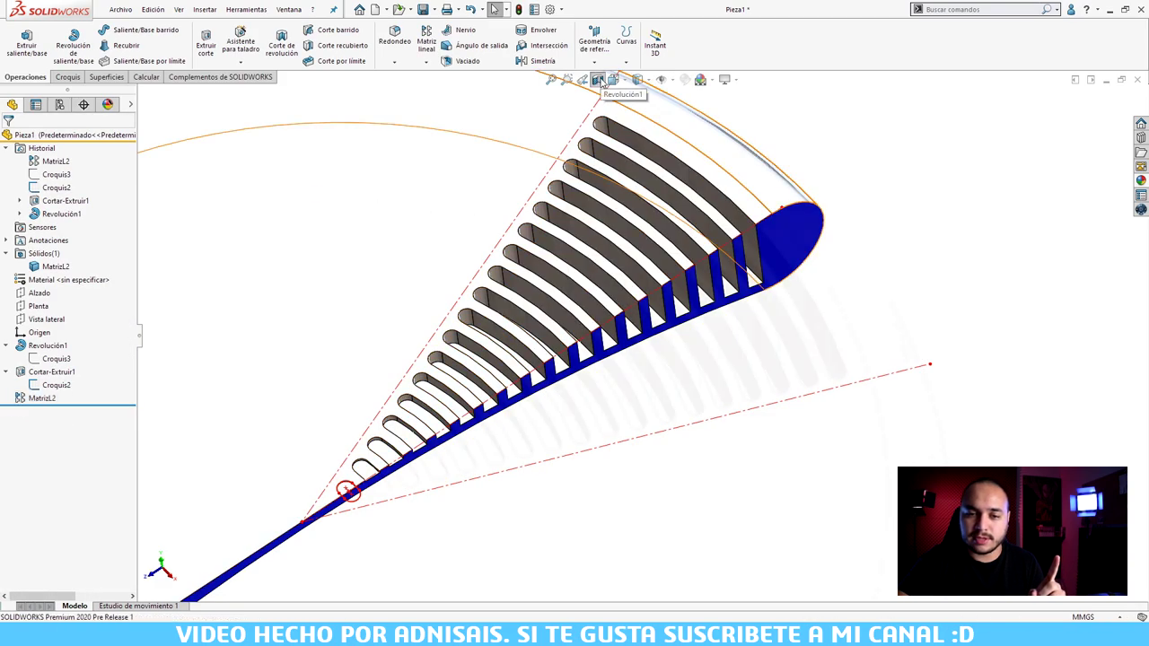
pyautogui.hotkey('ctrl', '8')
pyautogui.moveTo(918, 261)
pyautogui.mouseDown(button='middle')
pyautogui.moveTo(914, 334)
pyautogui.moveTo(807, 377)
pyautogui.mouseUp(button='middle')
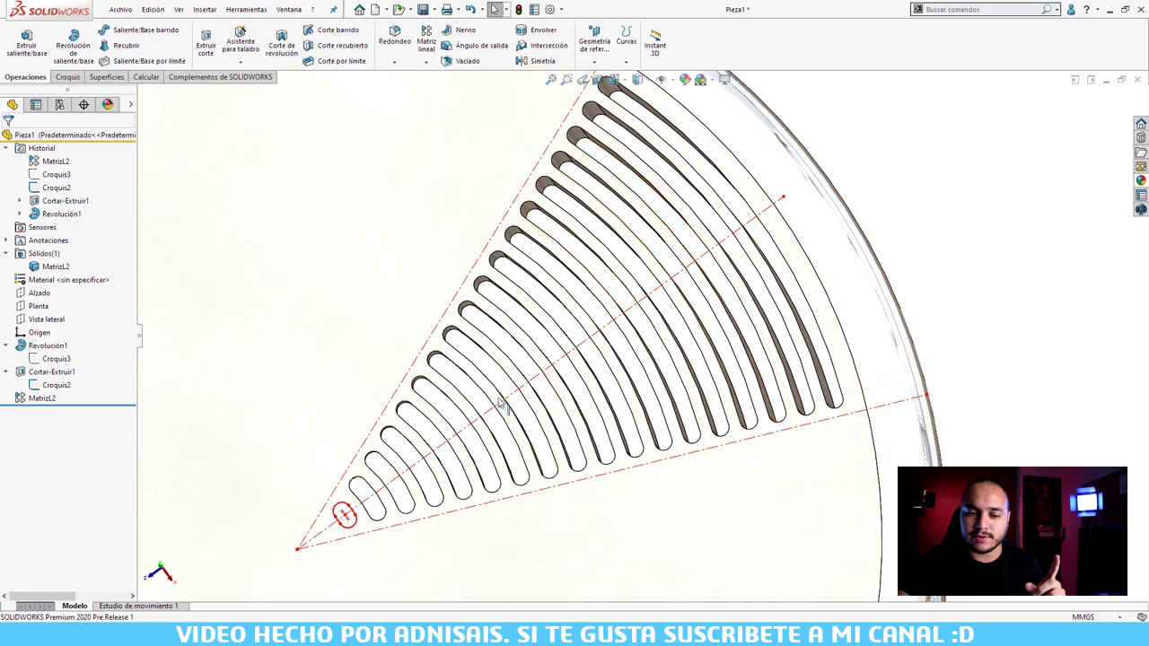
pyautogui.scroll(3, 456, 434)
pyautogui.moveTo(672, 290); pyautogui.dragTo(669, 350, button='middle')
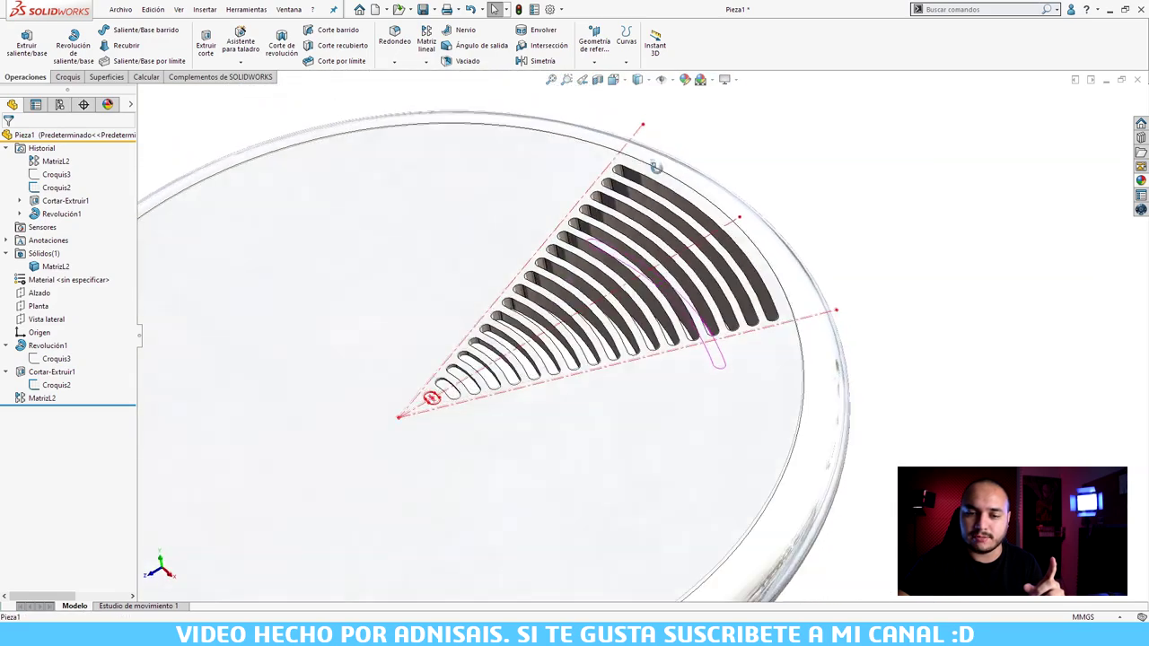
pyautogui.click(597, 81)
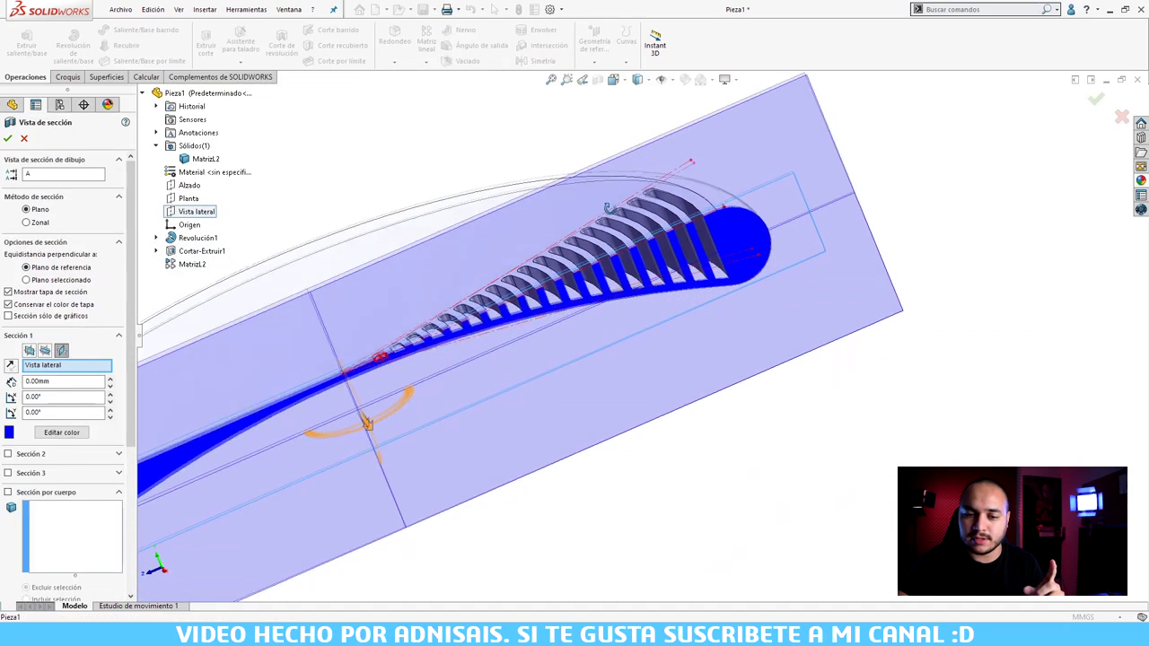
pyautogui.click(197, 211)
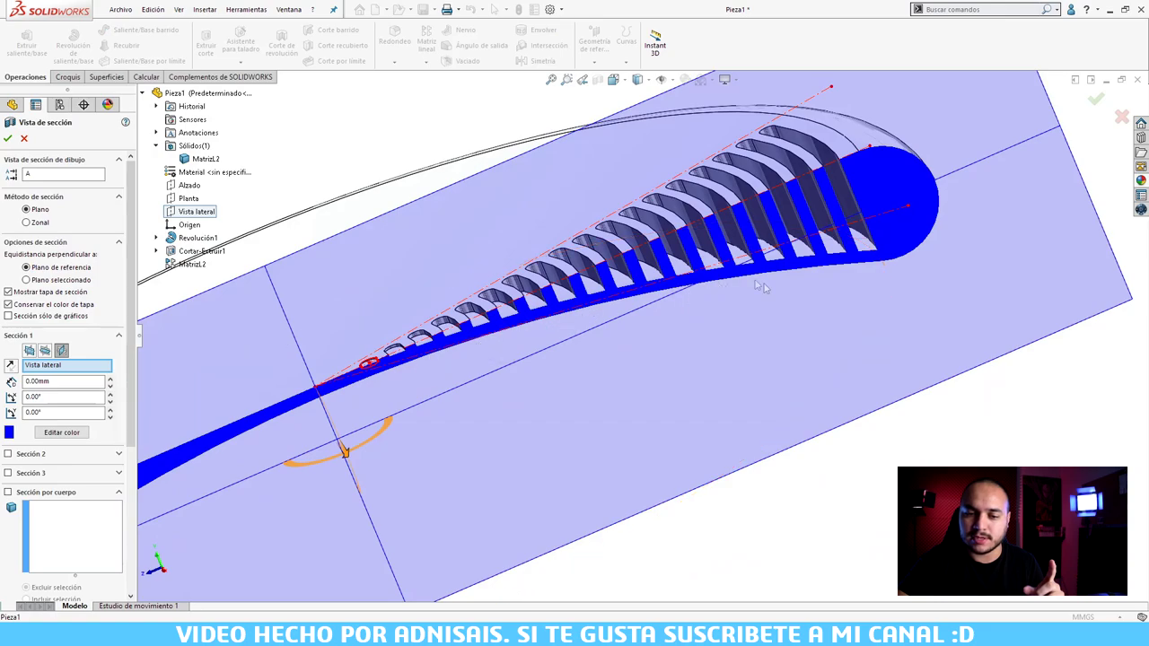
pyautogui.click(24, 139)
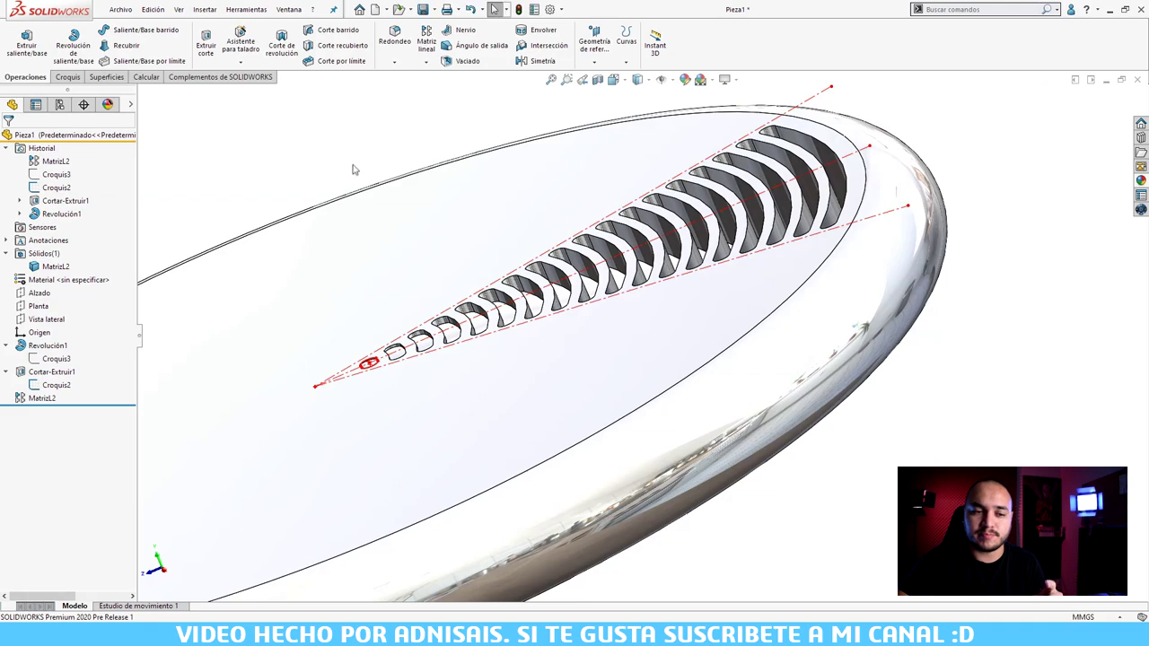
pyautogui.scroll(-2, 485, 267)
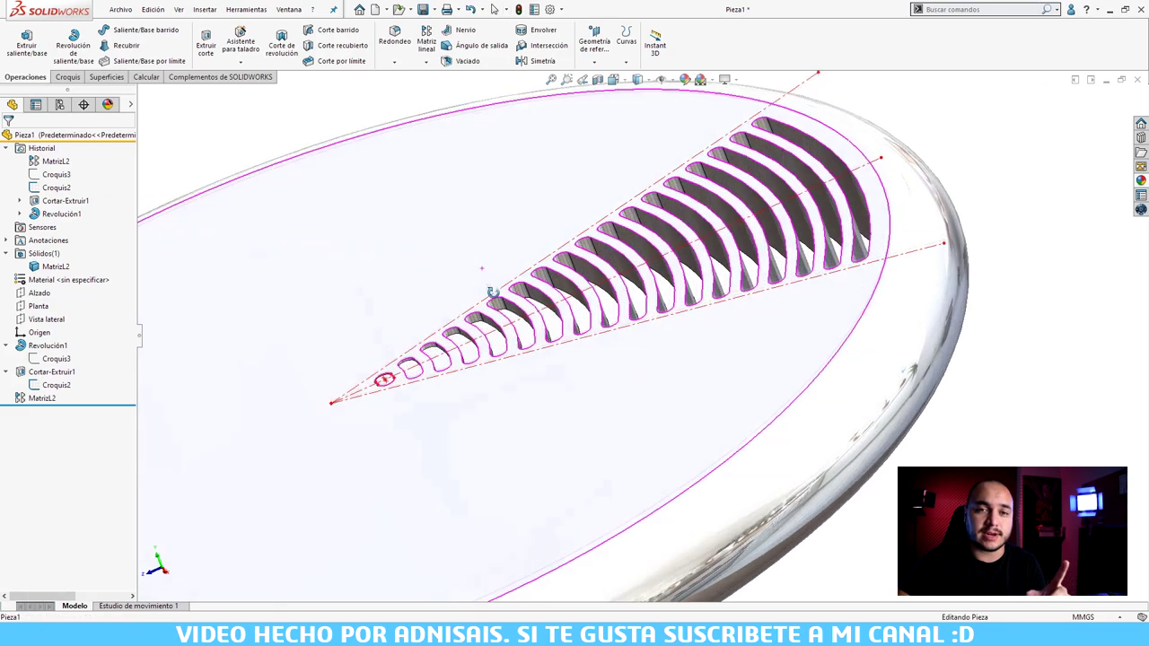
pyautogui.scroll(-2, 503, 305)
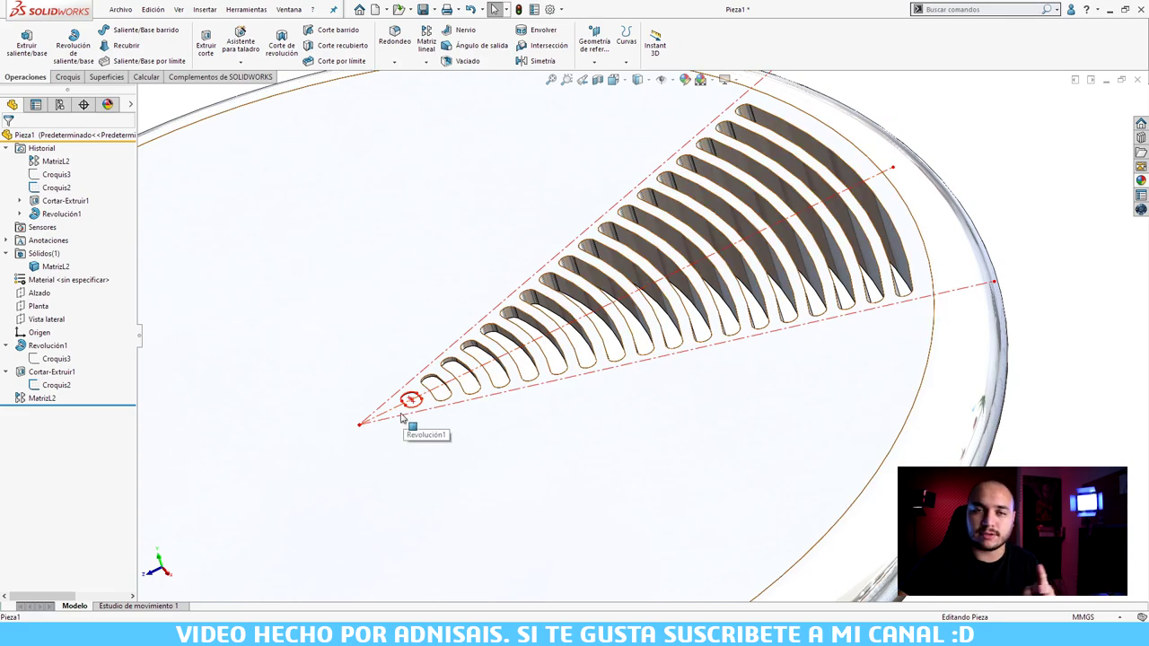
pyautogui.scroll(-1, 401, 418)
pyautogui.scroll(-1, 418, 415)
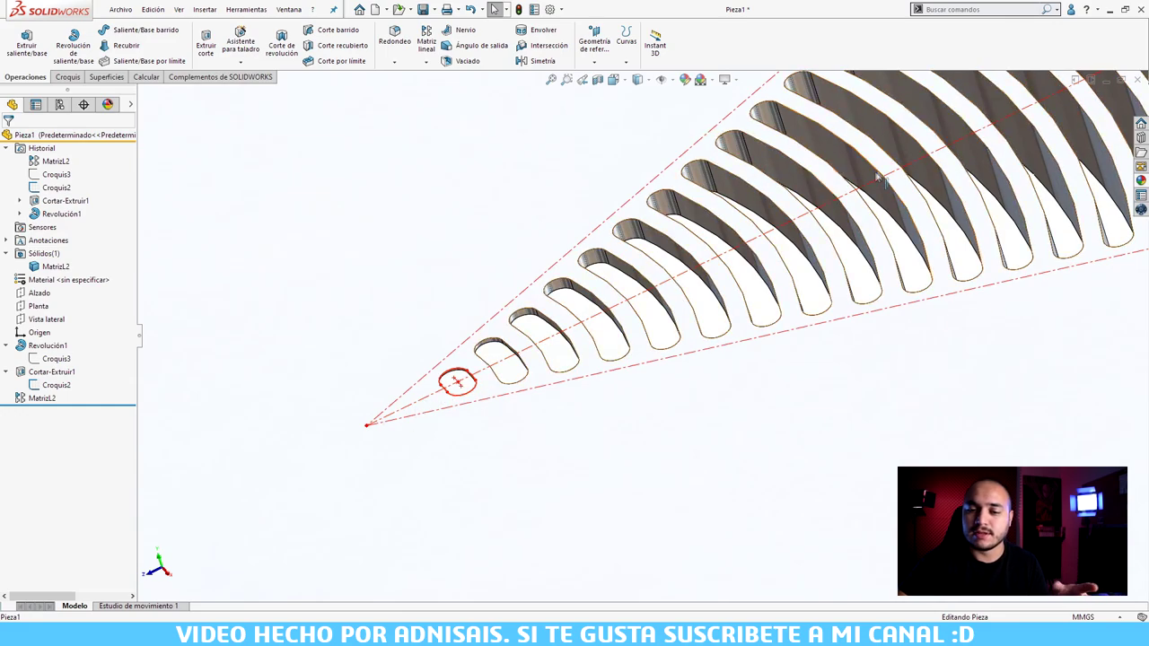
pyautogui.scroll(1, 642, 338)
pyautogui.scroll(2, 641, 338)
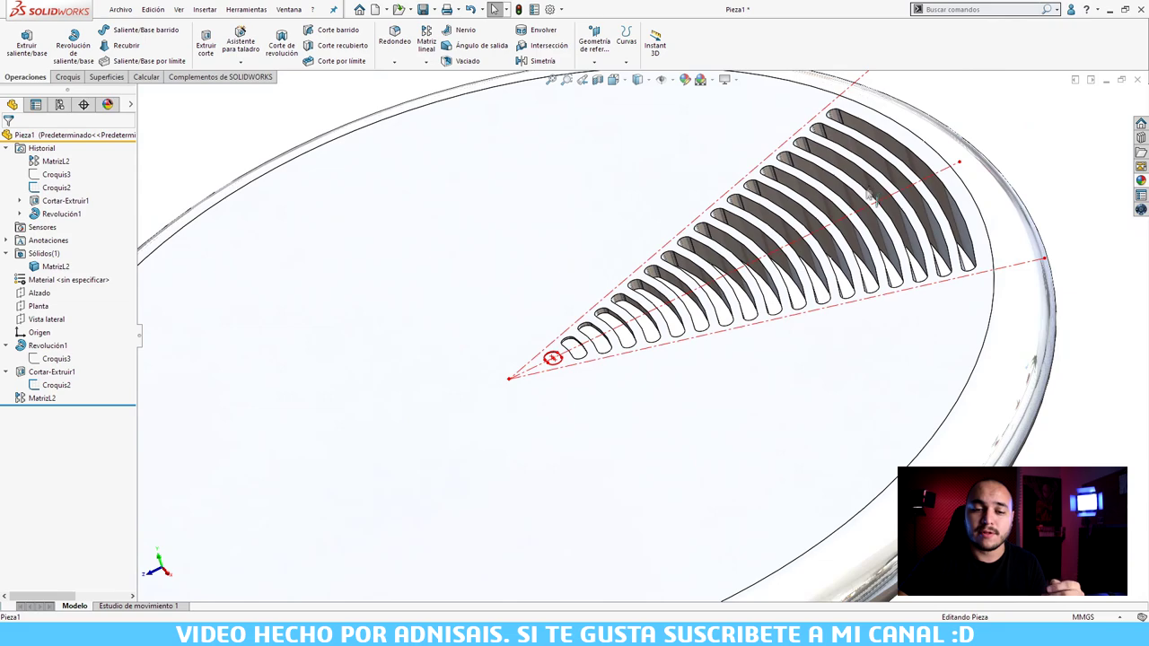
pyautogui.click(47, 386)
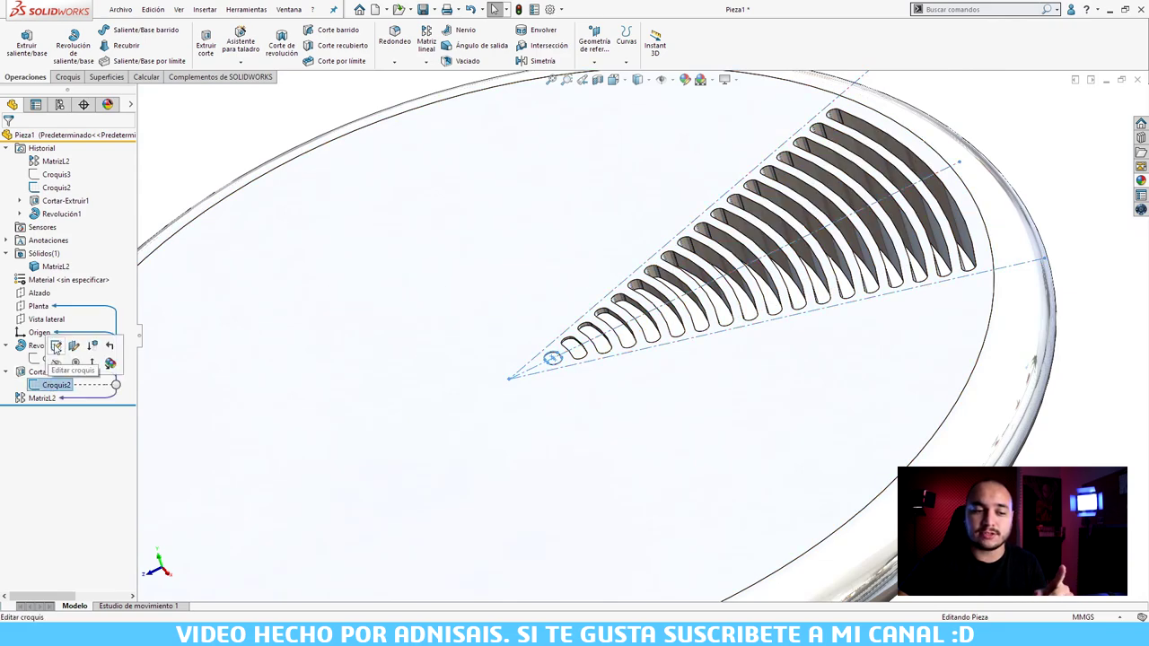
# Step: Edit Croquis2 and move its two 3.00 dimensions clear of the slot
pyautogui.click(56, 346)
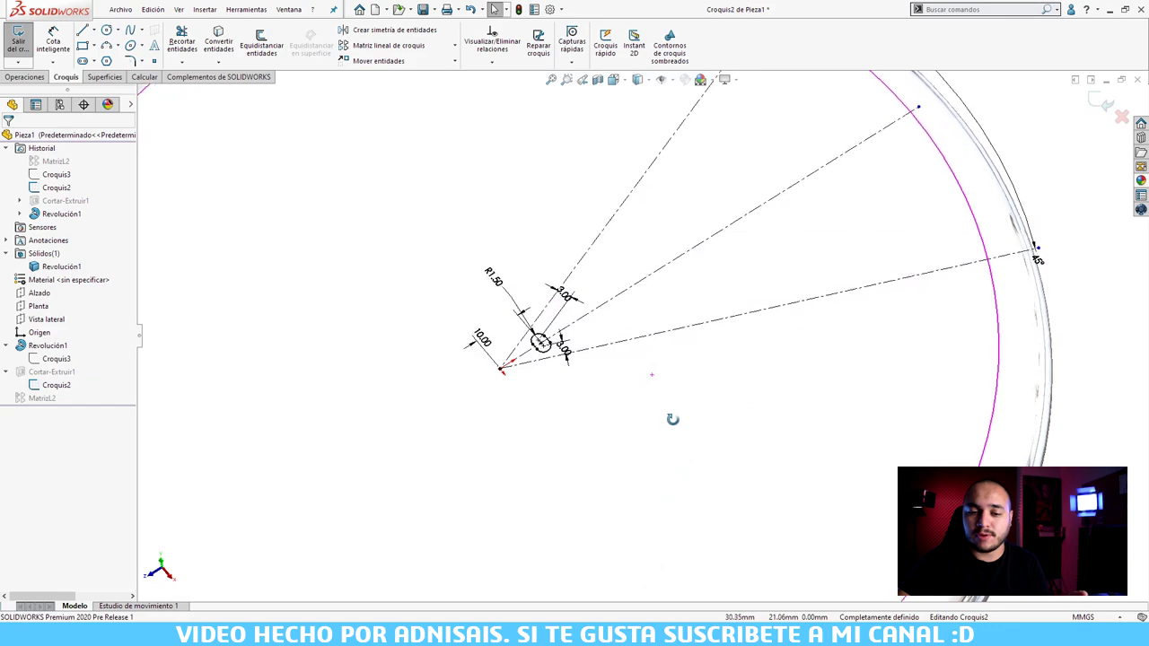
pyautogui.scroll(-2, 600, 305)
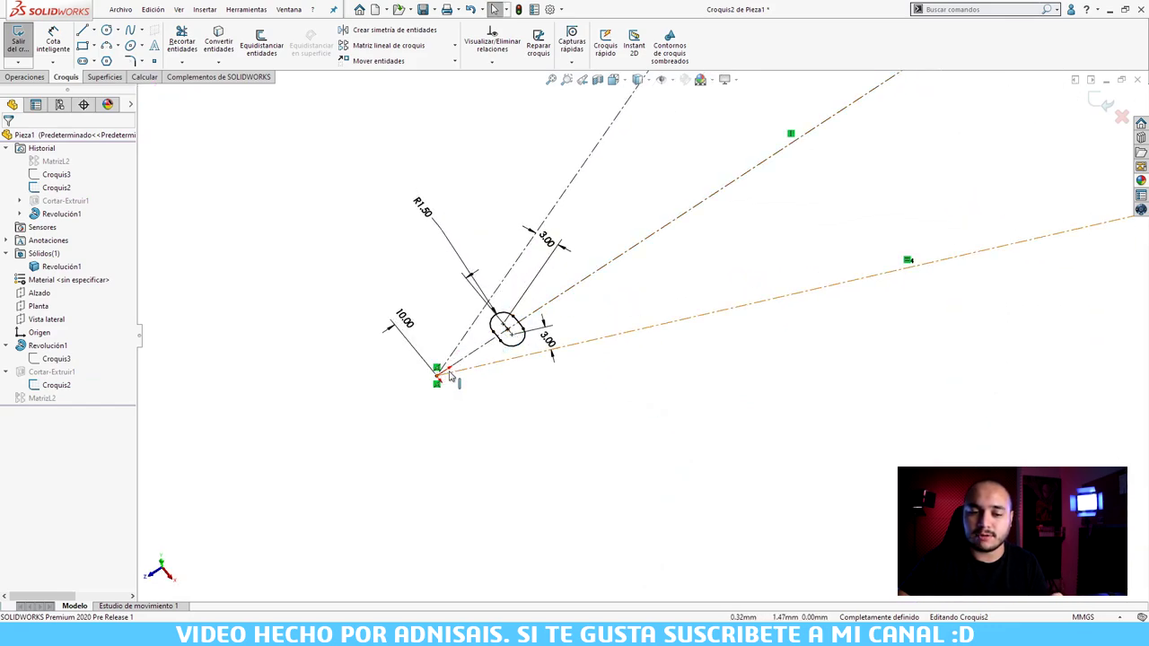
pyautogui.moveTo(544, 240); pyautogui.dragTo(577, 214)
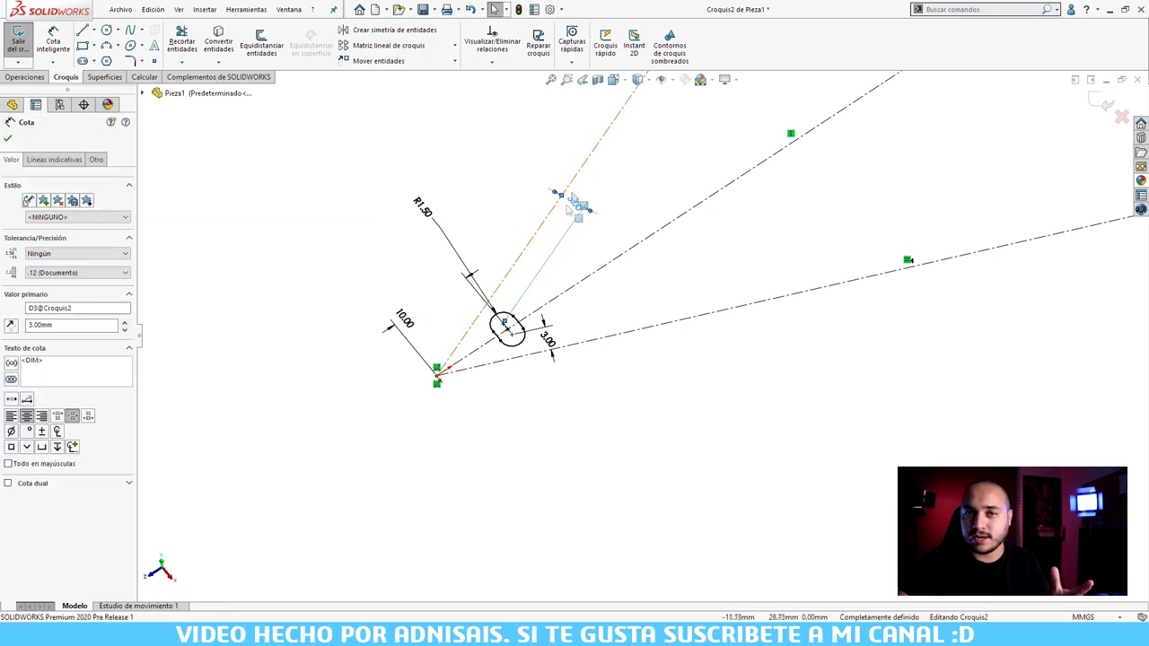
pyautogui.moveTo(547, 339); pyautogui.dragTo(591, 350)
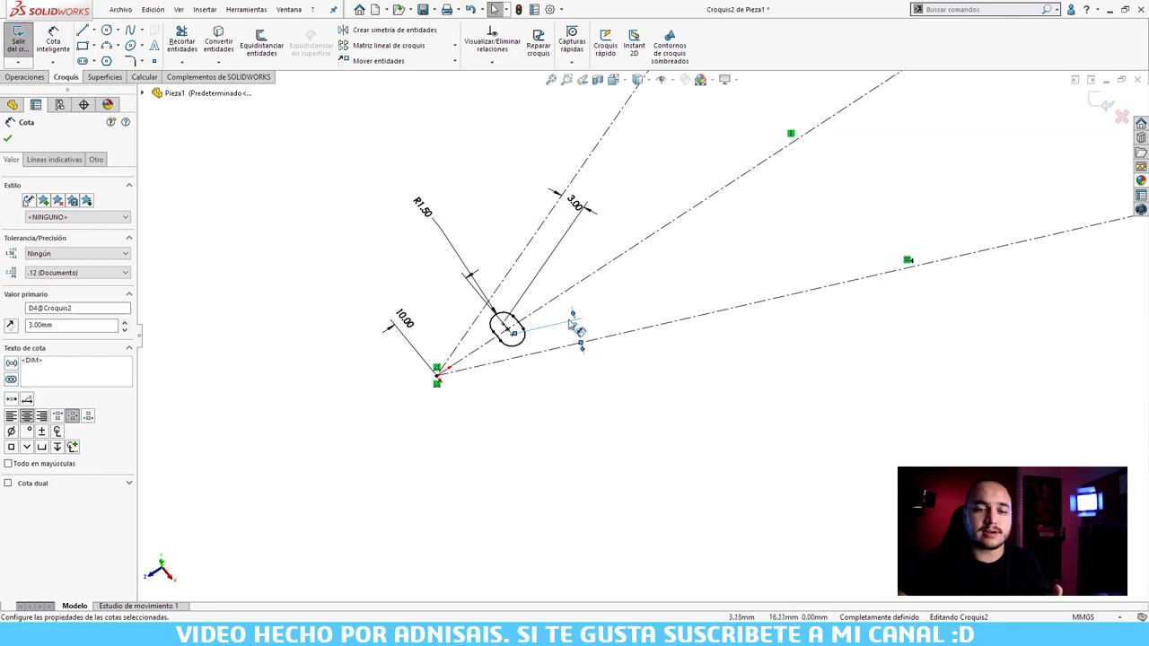
pyautogui.moveTo(572, 323); pyautogui.dragTo(575, 317)
pyautogui.click(575, 318)
# Step: Step the 10.00 slot offset up to 45.00 to watch the slot move
pyautogui.doubleClick(402, 320)
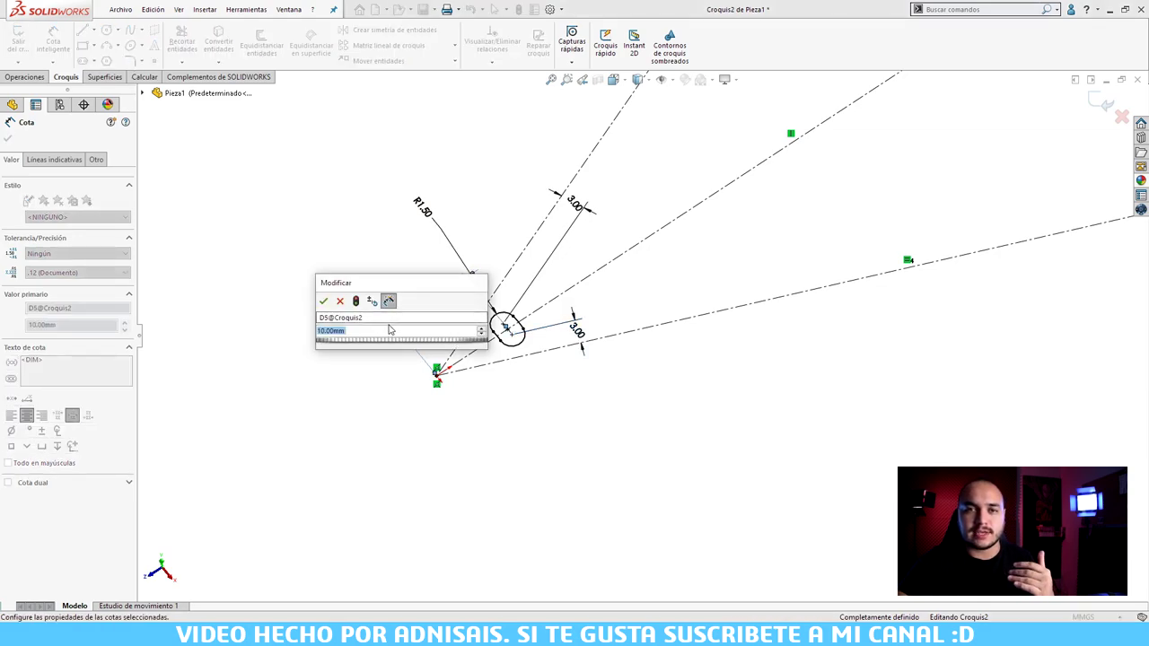
pyautogui.moveTo(395, 283); pyautogui.dragTo(309, 185)
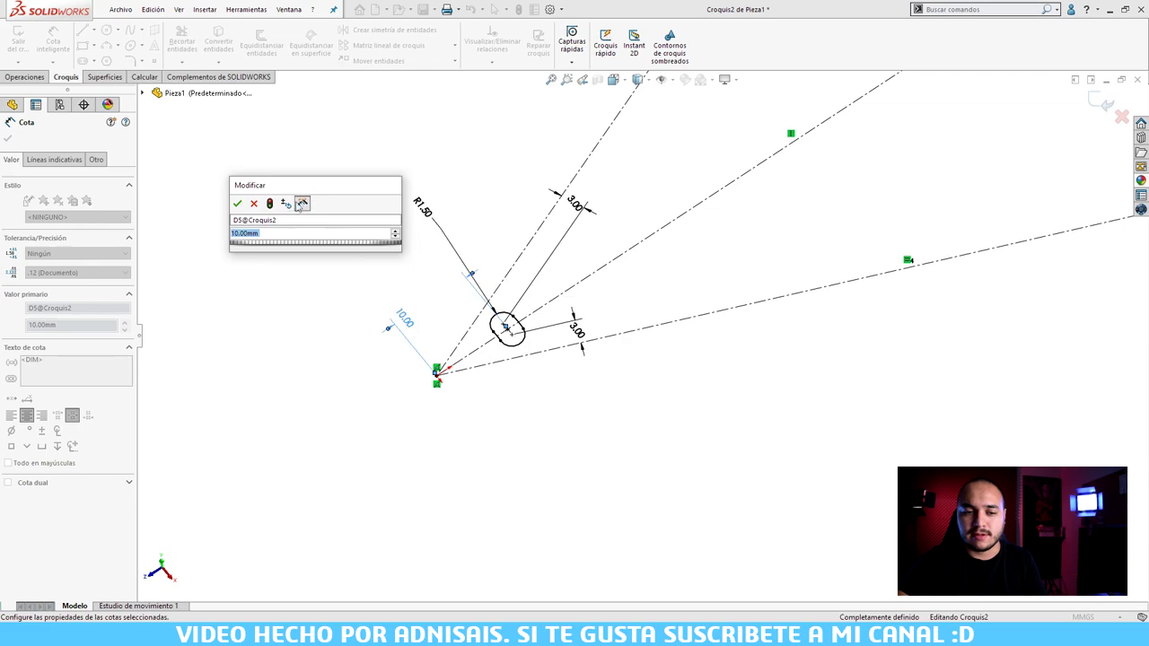
pyautogui.click(284, 204)
pyautogui.write('5')
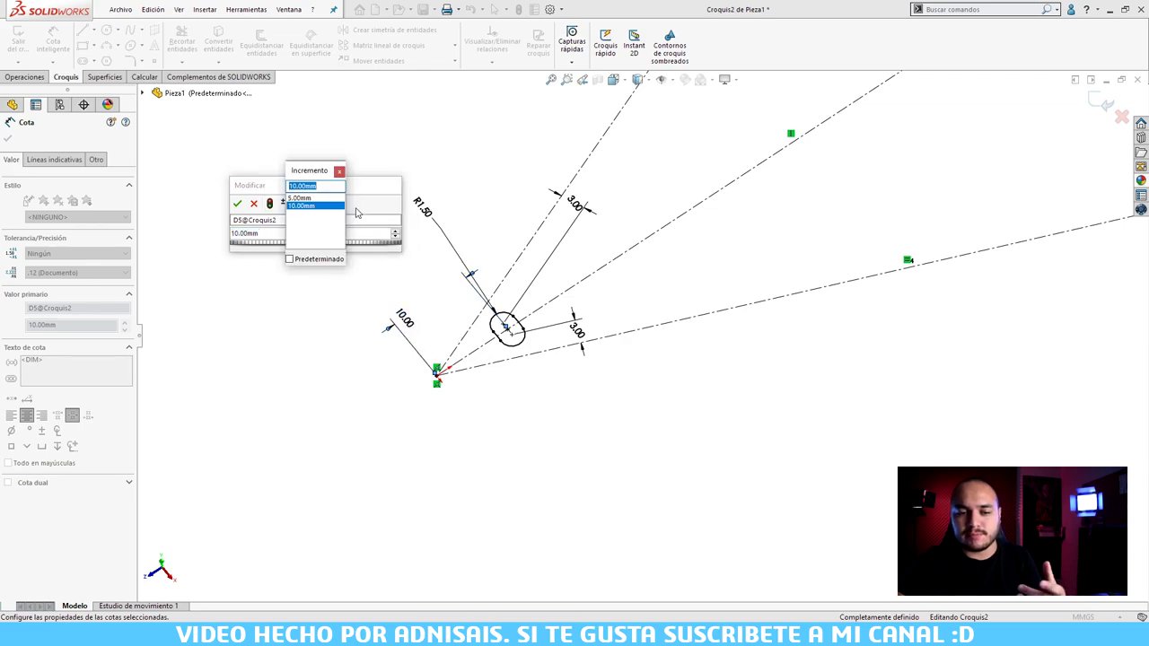
pyautogui.click(306, 206)
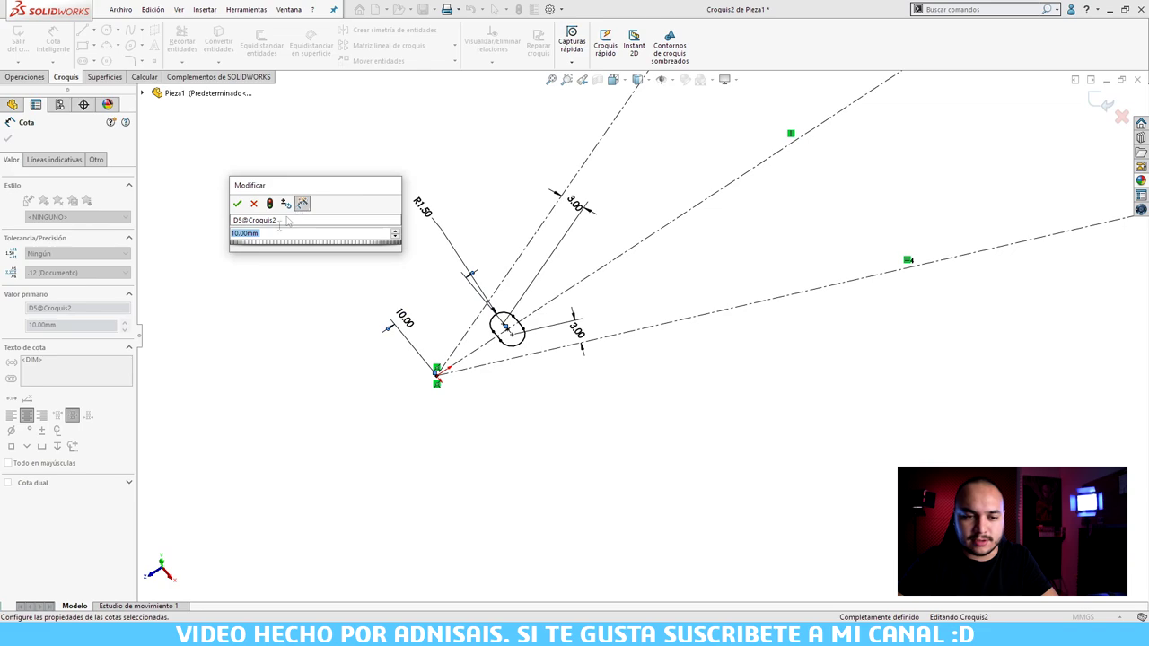
pyautogui.click(395, 232)
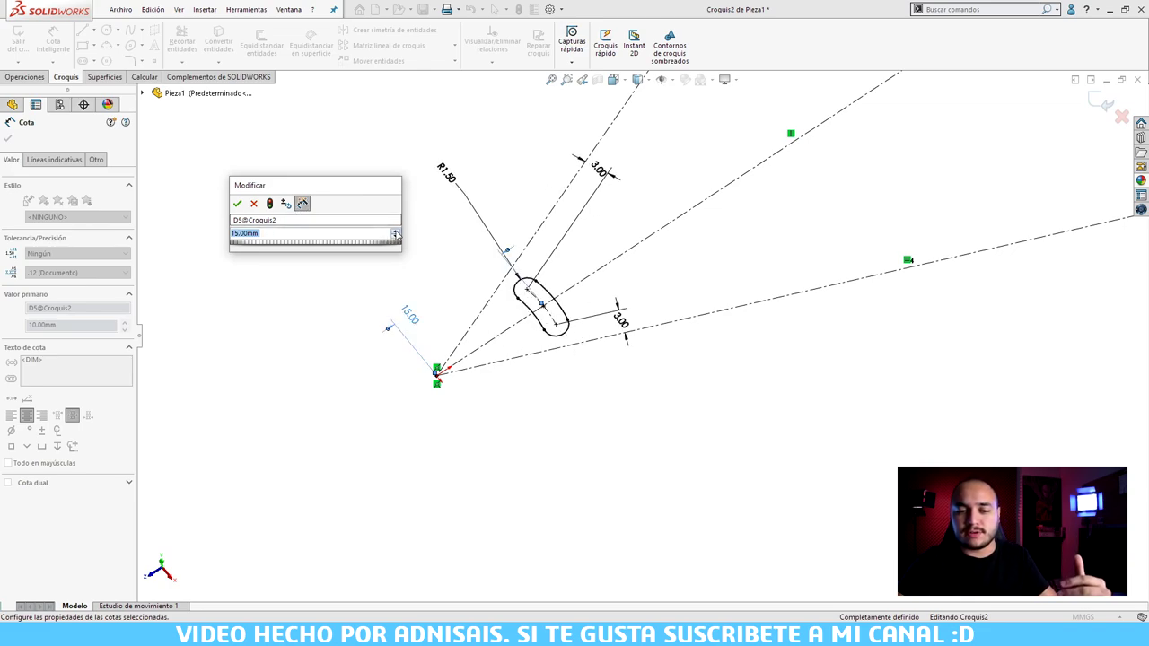
pyautogui.click(395, 232)
pyautogui.click(394, 231)
pyautogui.click(395, 231)
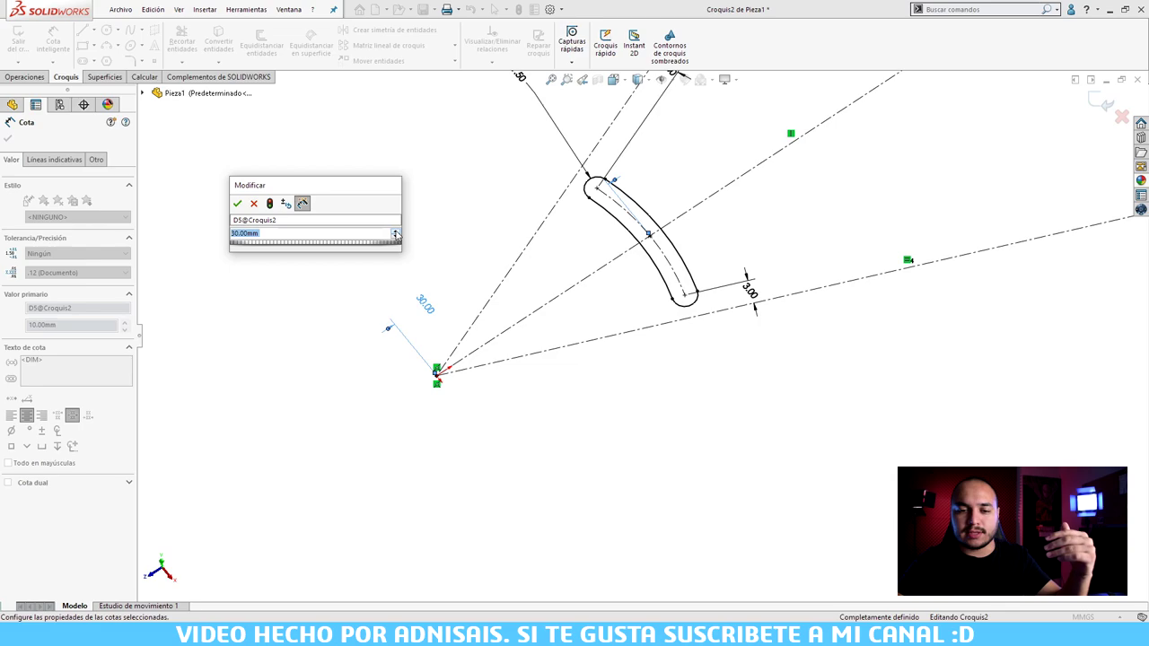
pyautogui.click(395, 231)
pyautogui.click(395, 231)
pyautogui.click(395, 231)
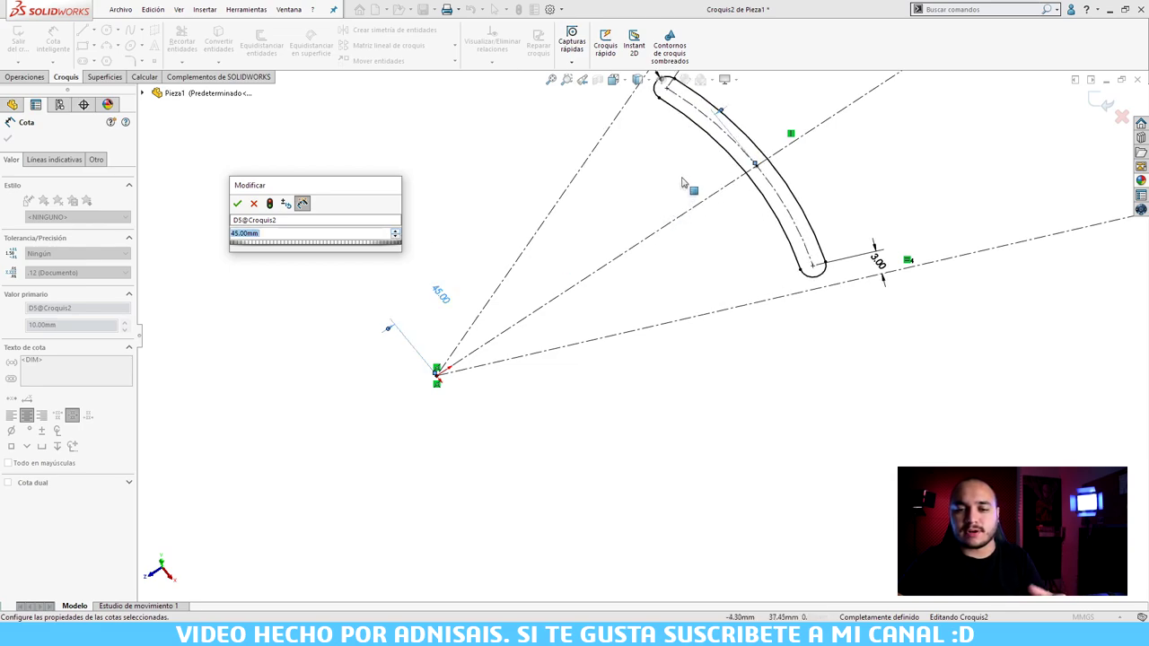
# Step: Continue to 55.00, cancel to keep the 10.00 offset, and exit the sketch
pyautogui.scroll(3, 845, 119)
pyautogui.keyDown('ctrl'); pyautogui.moveTo(844, 120); pyautogui.dragTo(801, 171, button='middle'); pyautogui.keyUp('ctrl')
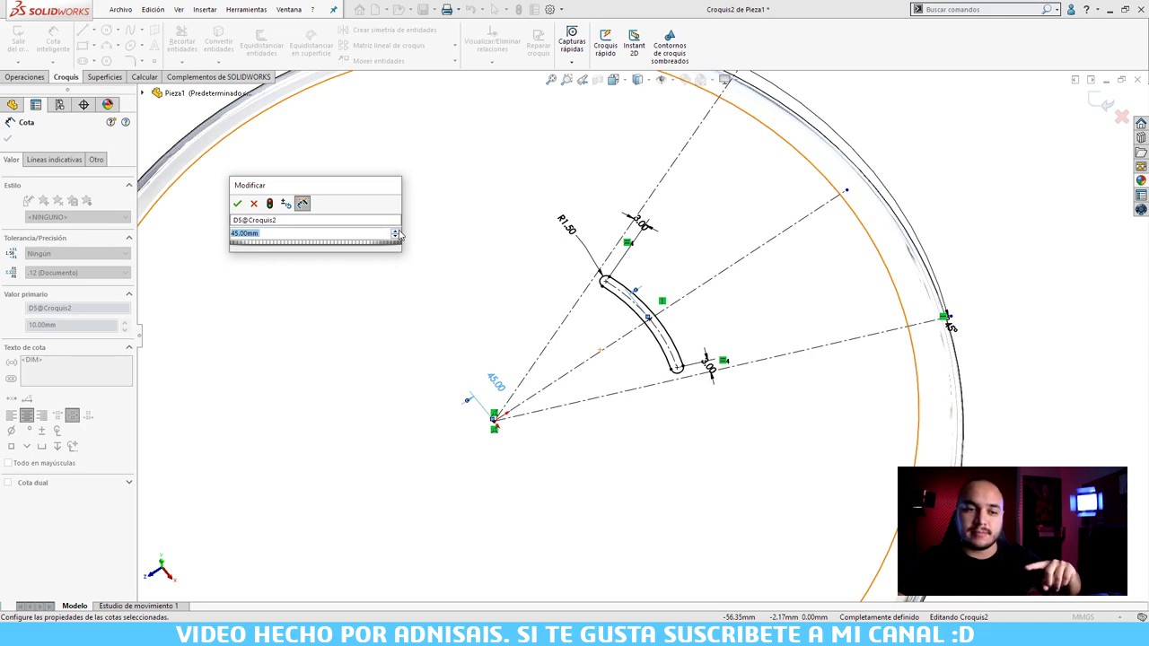
pyautogui.click(395, 232)
pyautogui.click(395, 231)
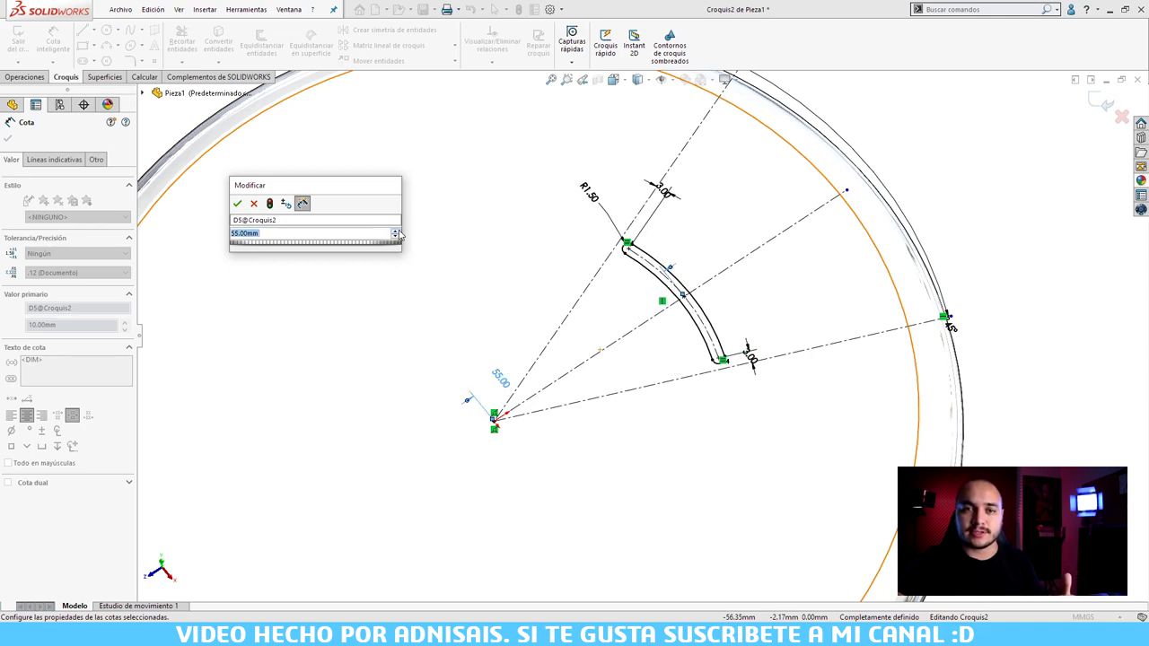
pyautogui.click(253, 205)
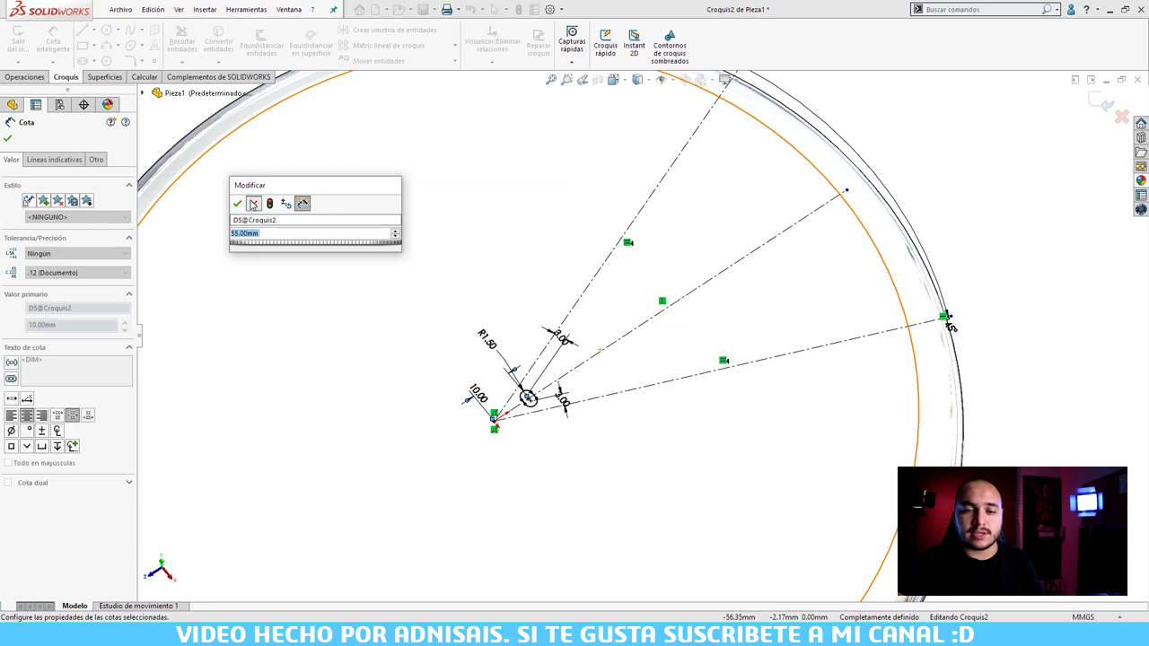
pyautogui.click(1101, 106)
pyautogui.click(40, 397)
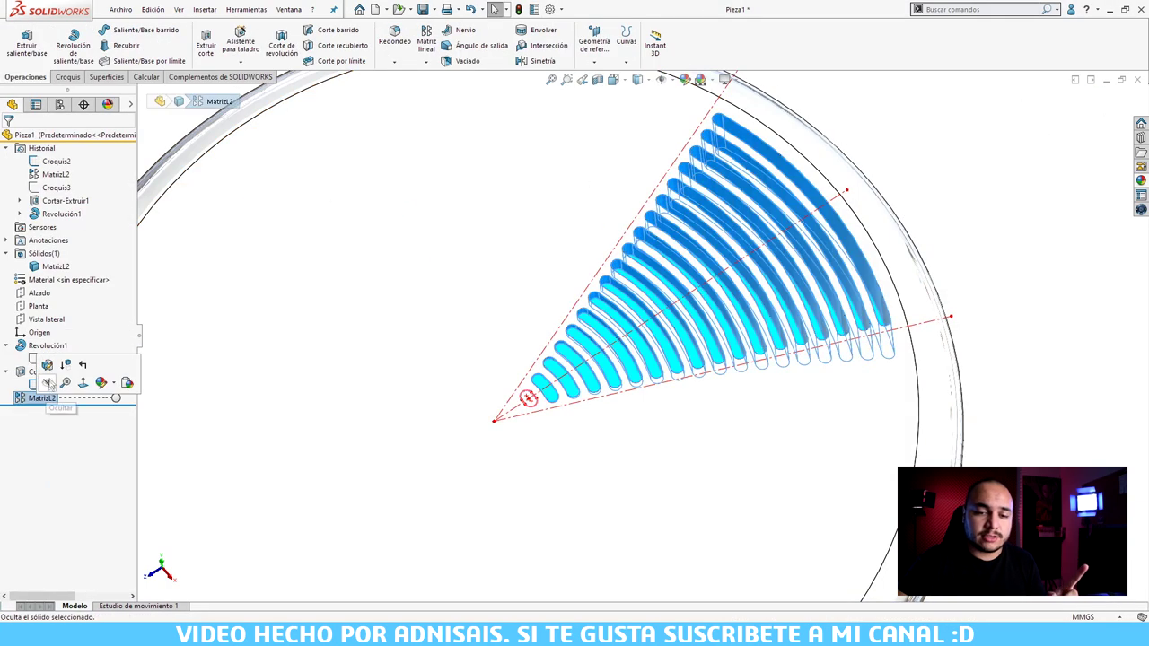
# Step: Reopen the slot pattern and toggle Matriz de geometría on and back off
pyautogui.click(47, 382)
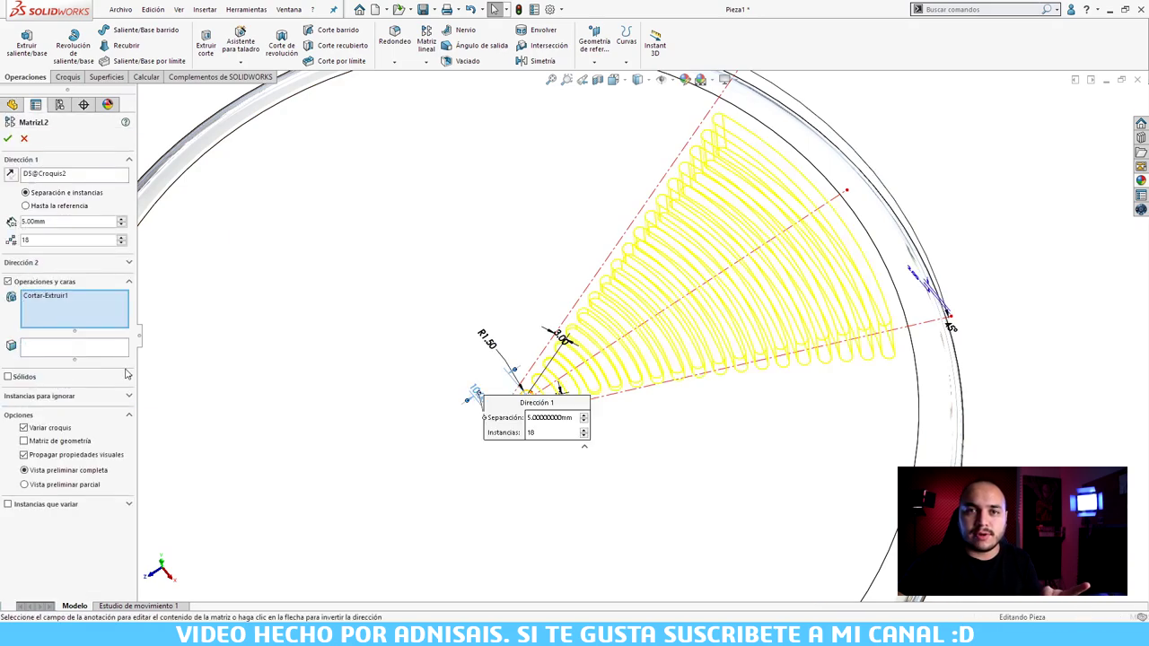
pyautogui.click(62, 443)
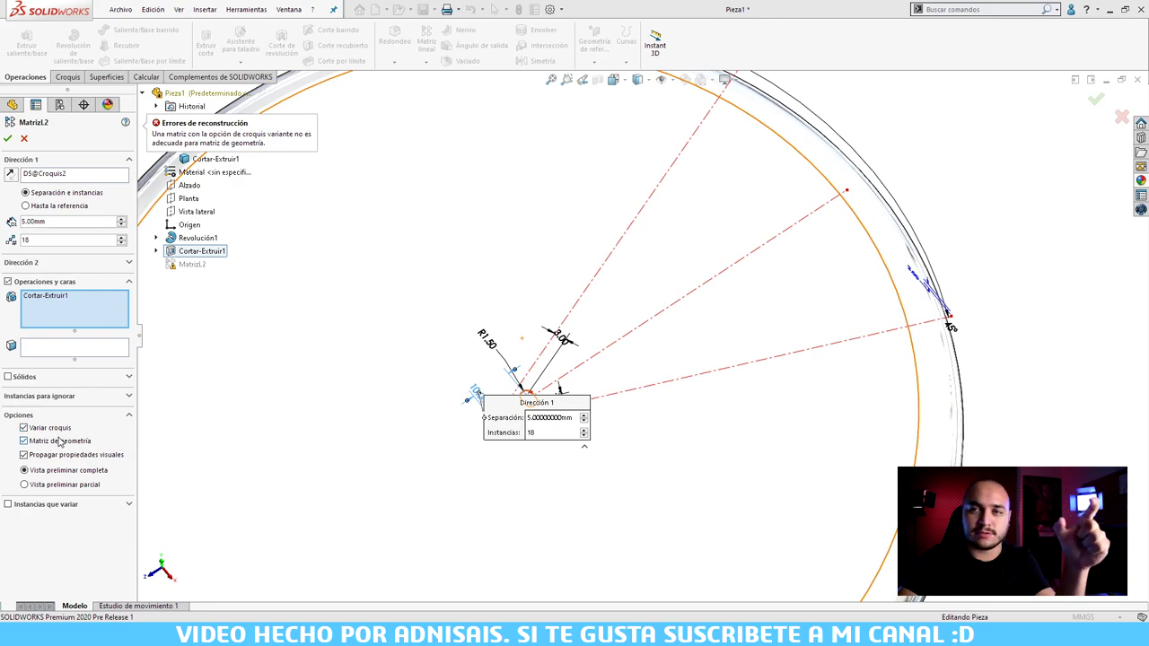
pyautogui.click(61, 442)
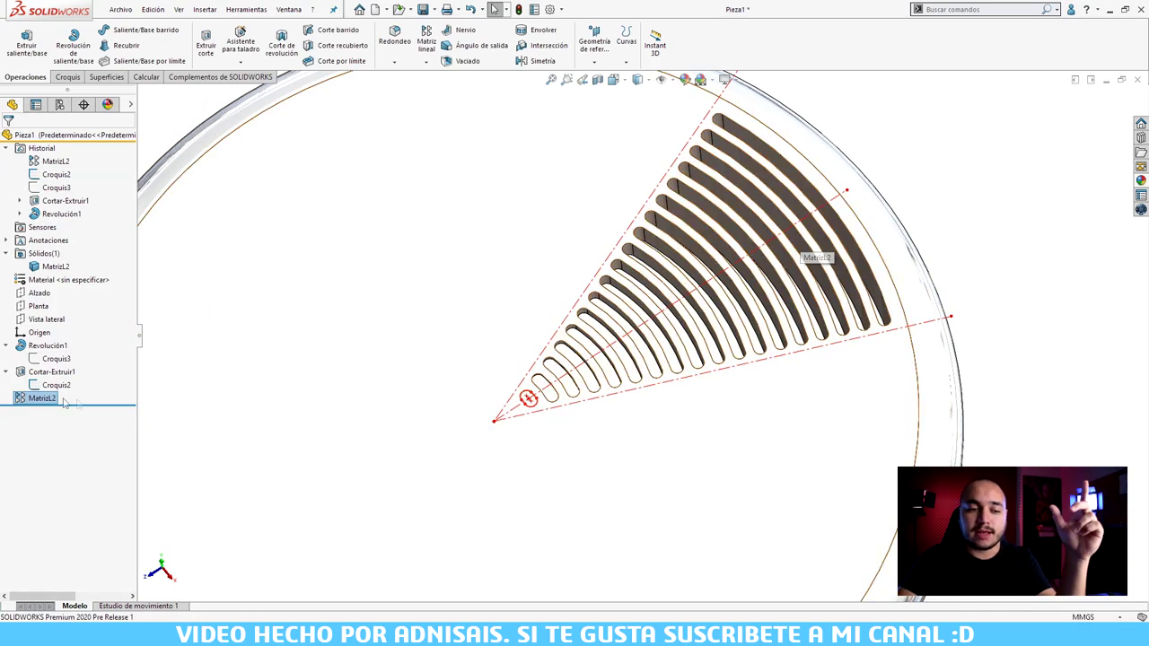
# Step: Turn off Variar croquis, remove Revolución1, use partial preview, and reverse the direction
pyautogui.click(34, 398)
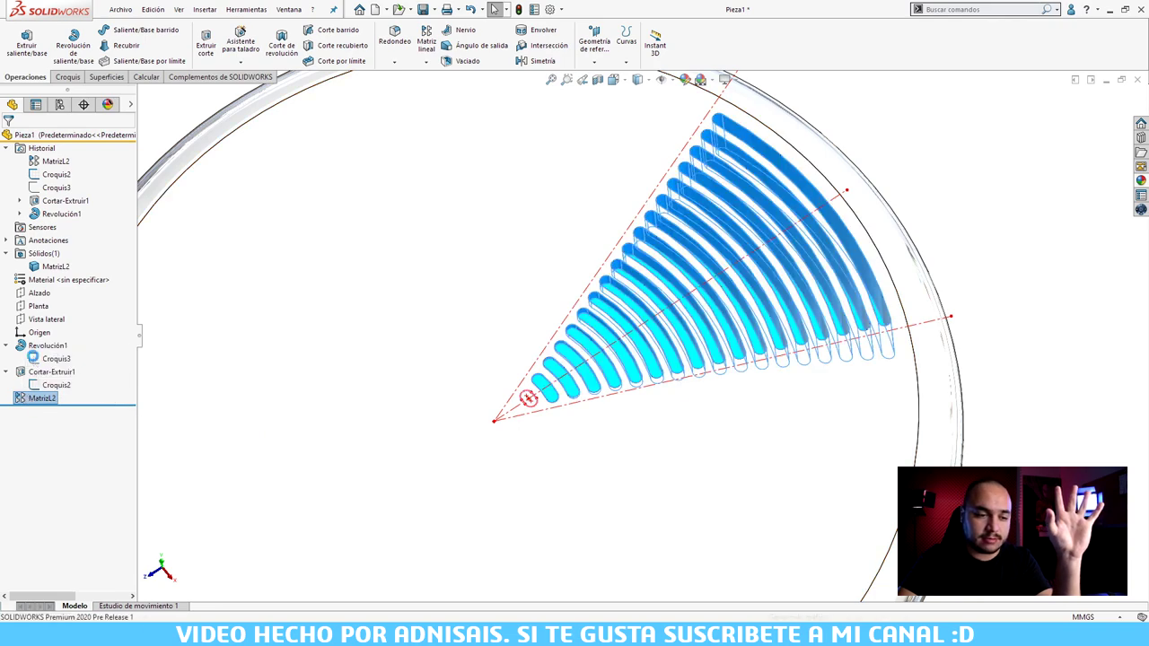
pyautogui.click(42, 398)
pyautogui.click(36, 429)
pyautogui.moveTo(399, 398); pyautogui.dragTo(492, 408)
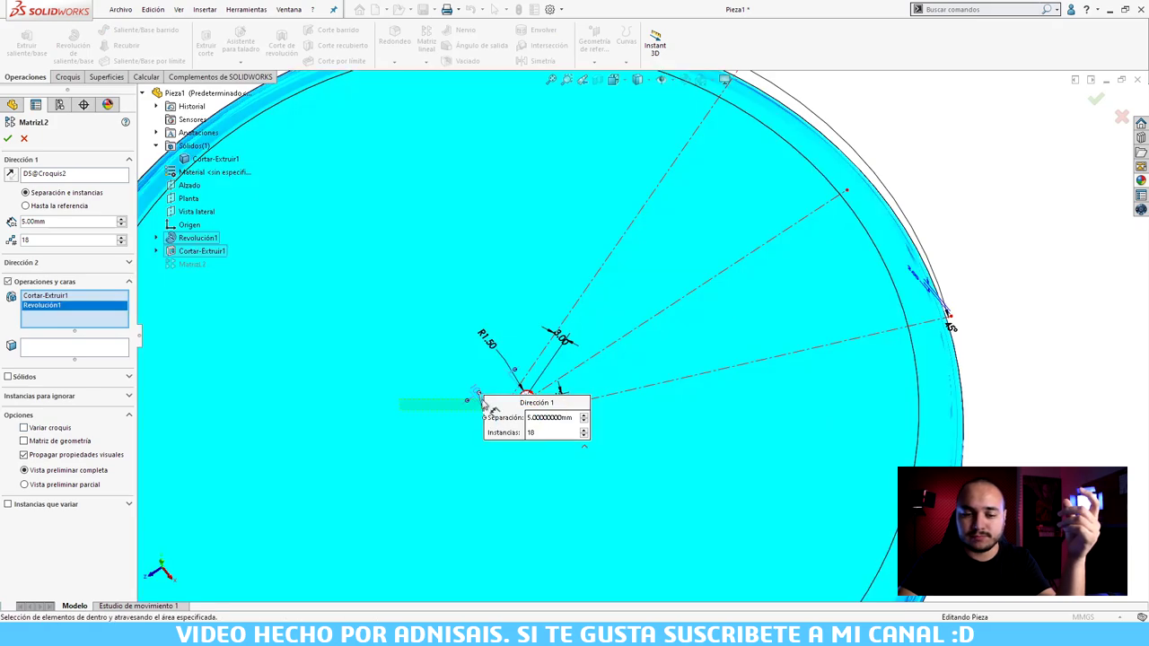
pyautogui.rightClick(43, 309)
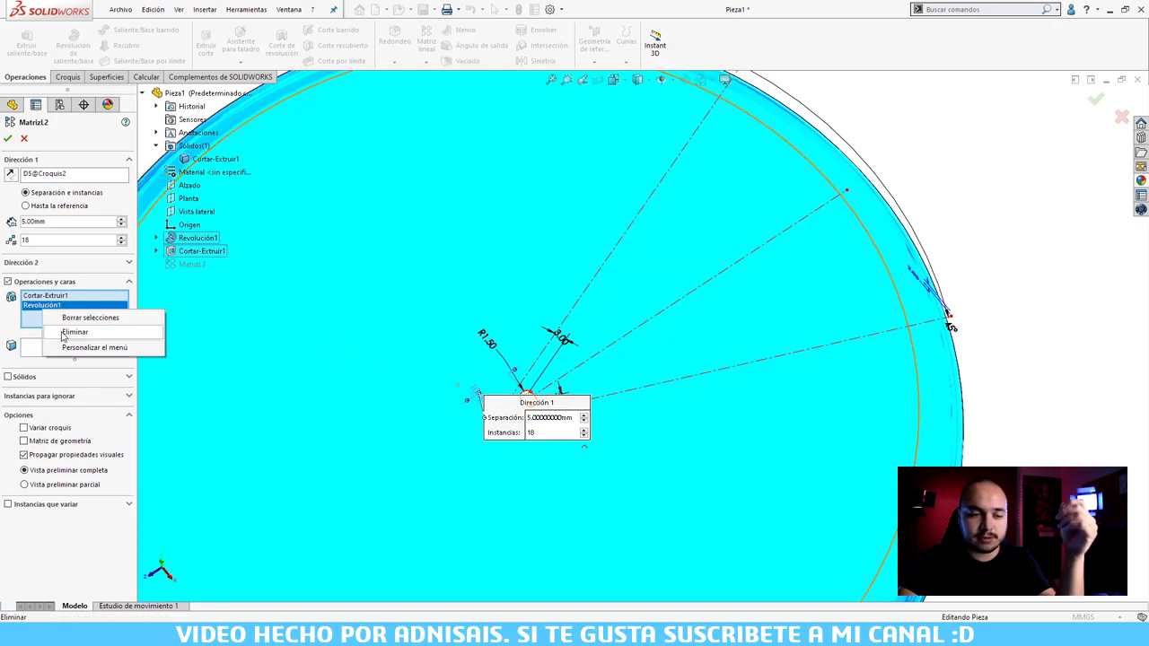
pyautogui.click(63, 334)
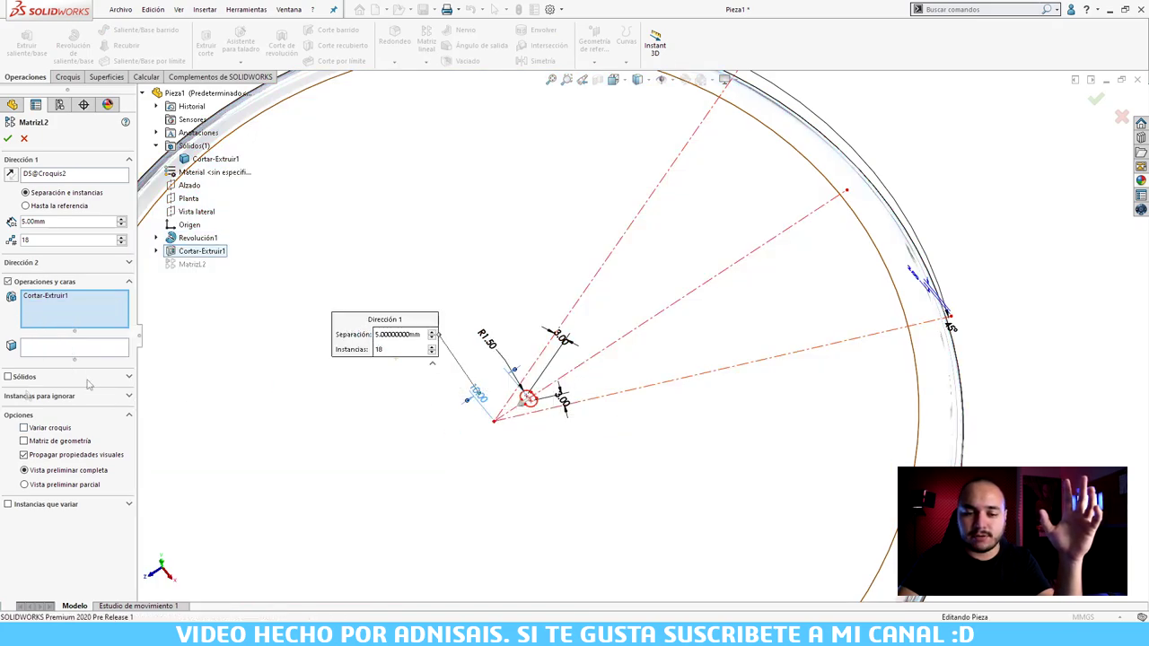
pyautogui.click(54, 485)
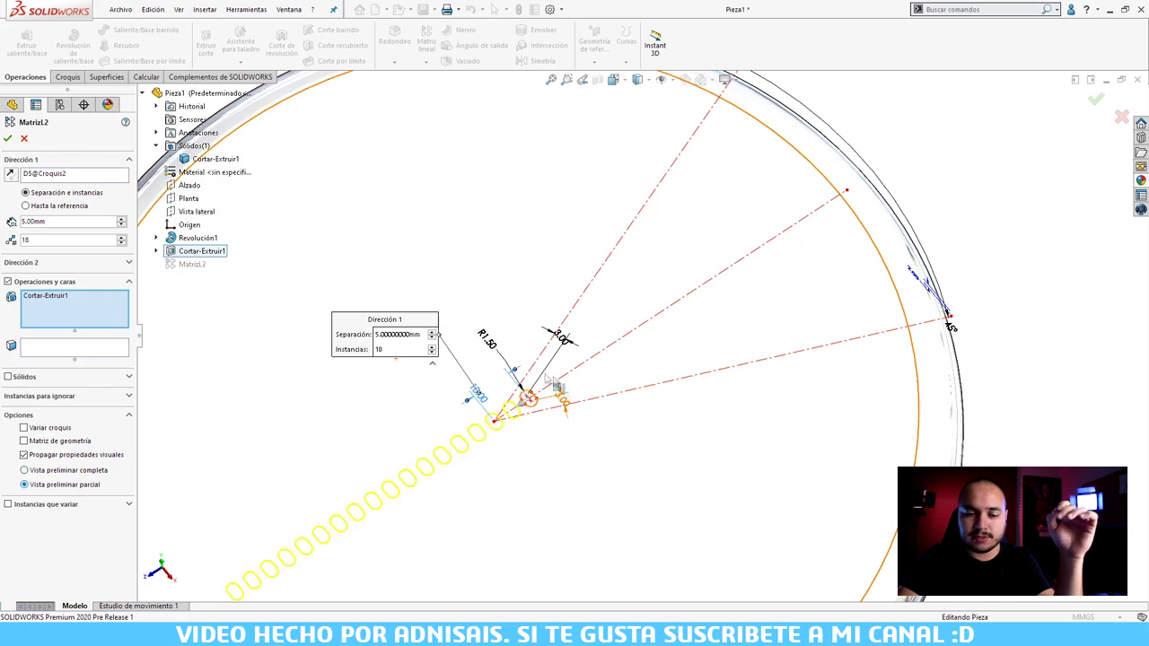
pyautogui.click(11, 176)
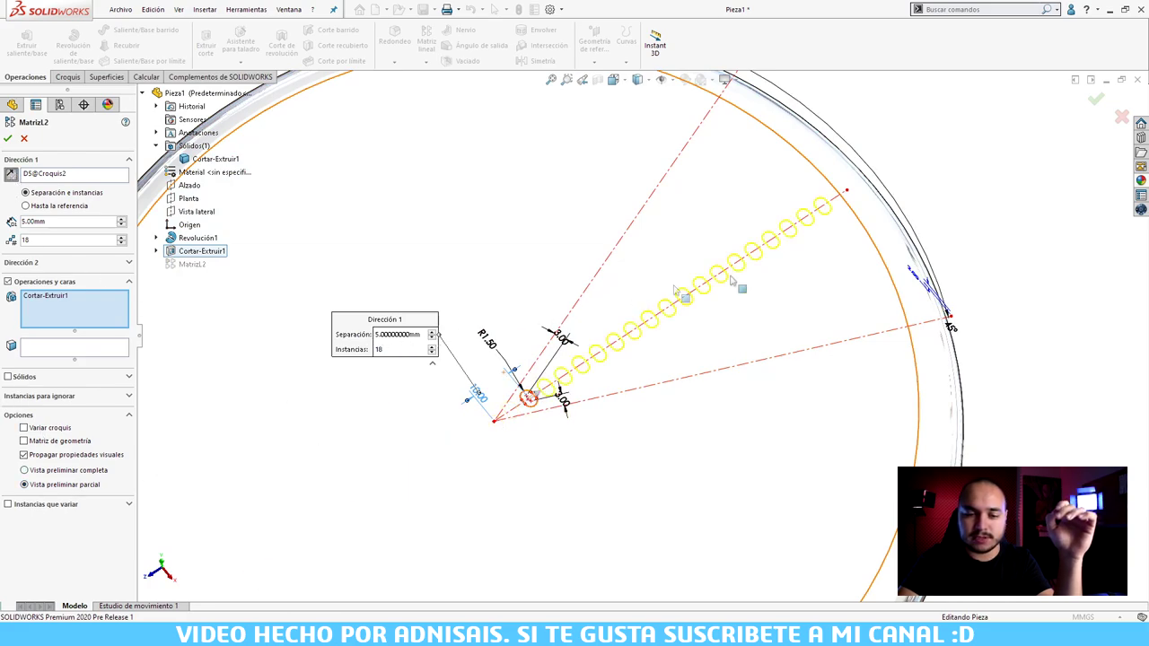
# Step: Enable Instancias que variar, then skip and restore one pattern instance
pyautogui.click(8, 504)
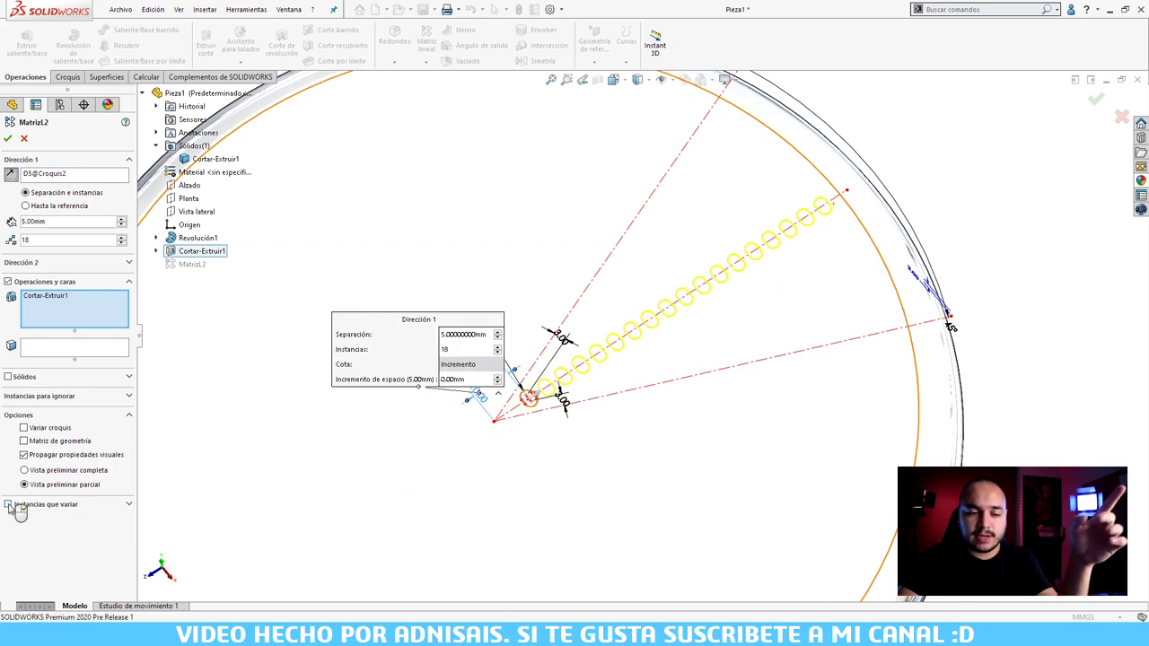
pyautogui.scroll(-2, 125, 434)
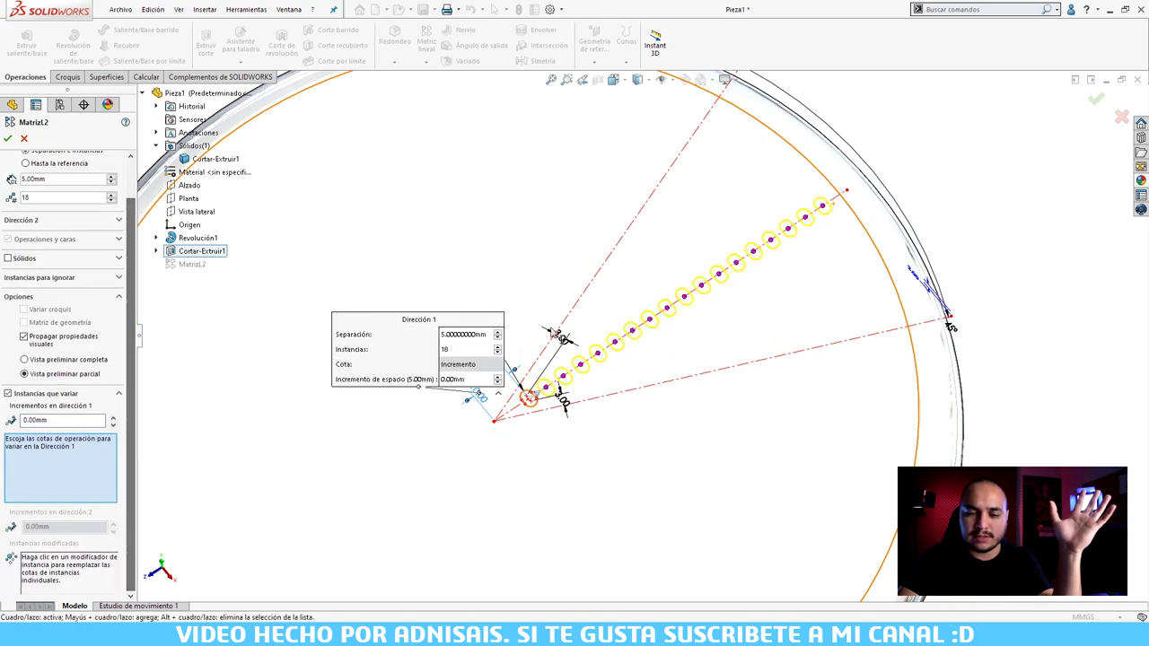
pyautogui.moveTo(554, 333); pyautogui.dragTo(653, 303, button='middle')
pyautogui.scroll(-3, 653, 305)
pyautogui.scroll(-2, 648, 314)
pyautogui.scroll(-2, 646, 322)
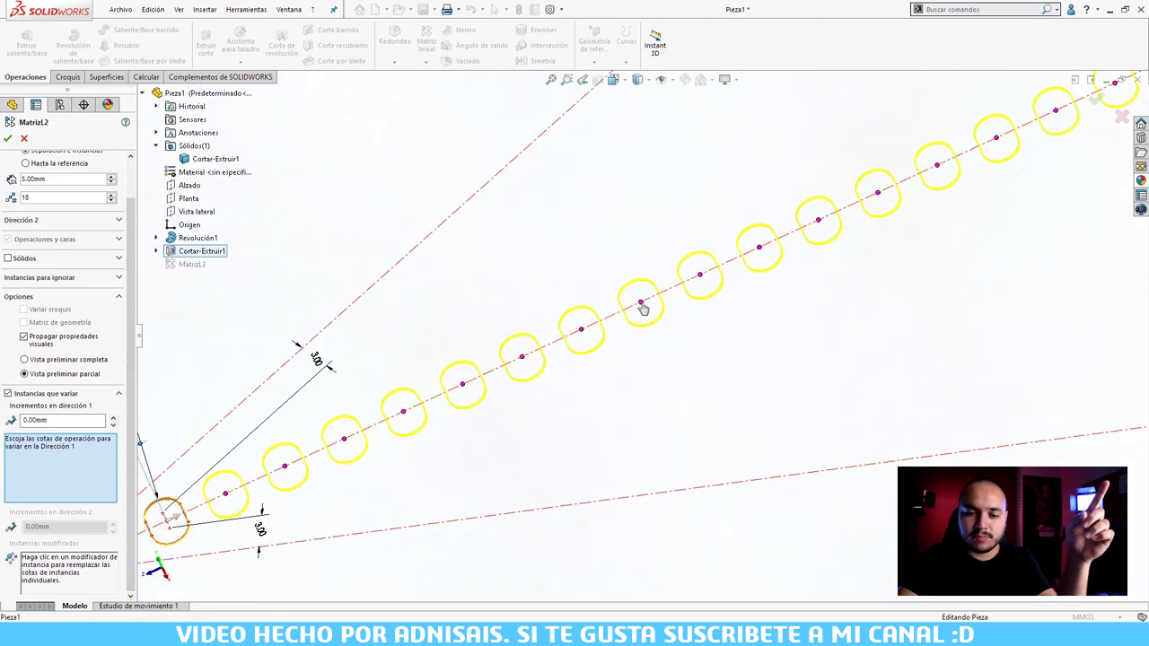
pyautogui.rightClick(641, 305)
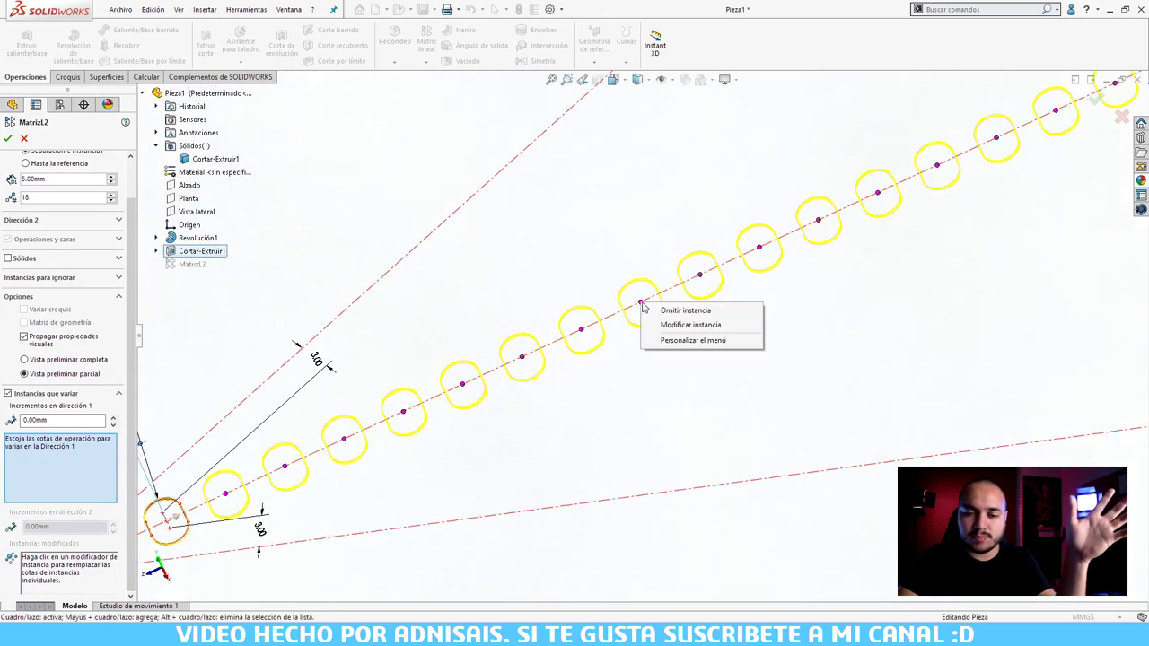
pyautogui.click(689, 312)
pyautogui.rightClick(642, 308)
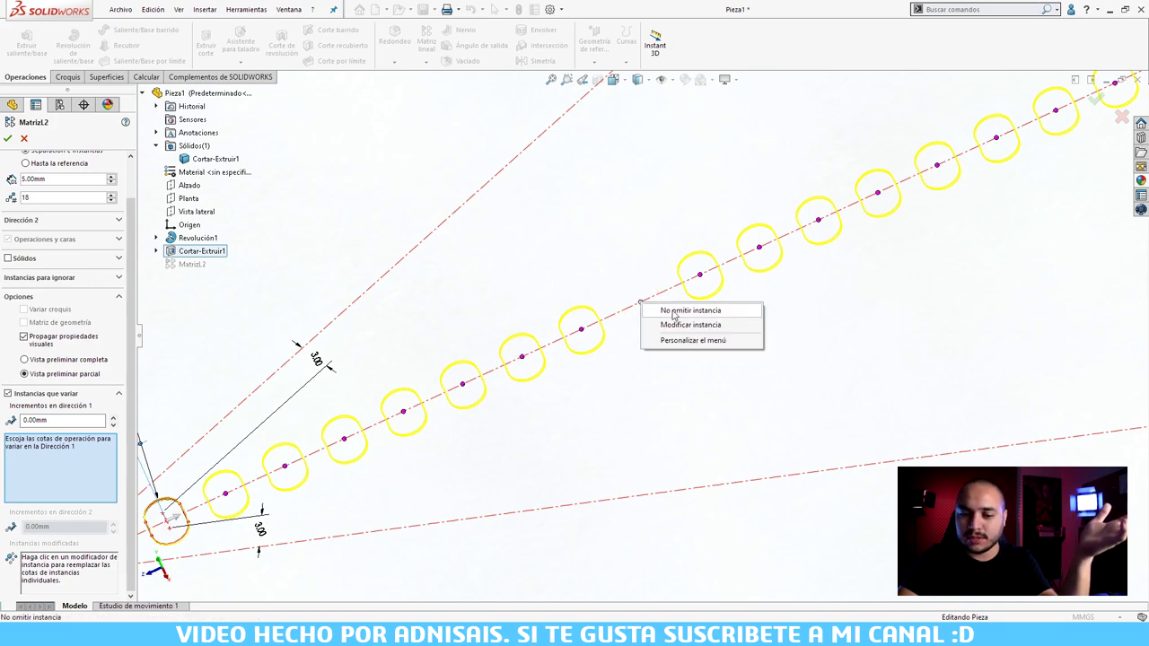
pyautogui.click(682, 312)
# Step: Override the spacing of instance (9, 1) from 40.00mm to 3
pyautogui.rightClick(641, 306)
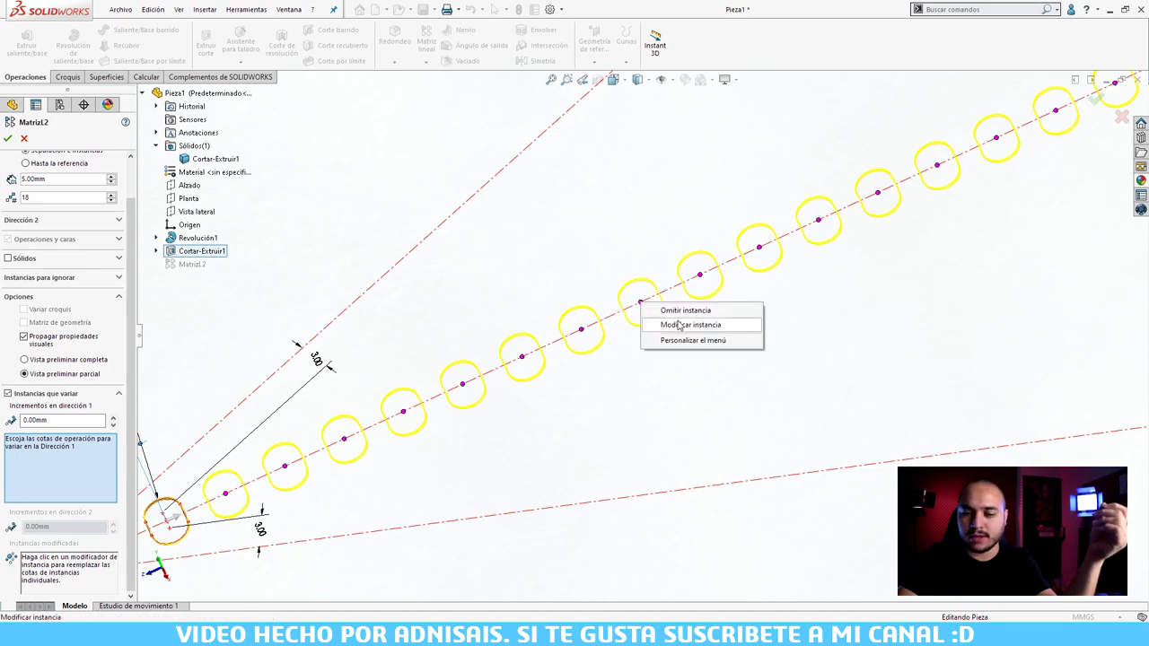
pyautogui.click(678, 327)
pyautogui.moveTo(438, 486); pyautogui.dragTo(552, 212)
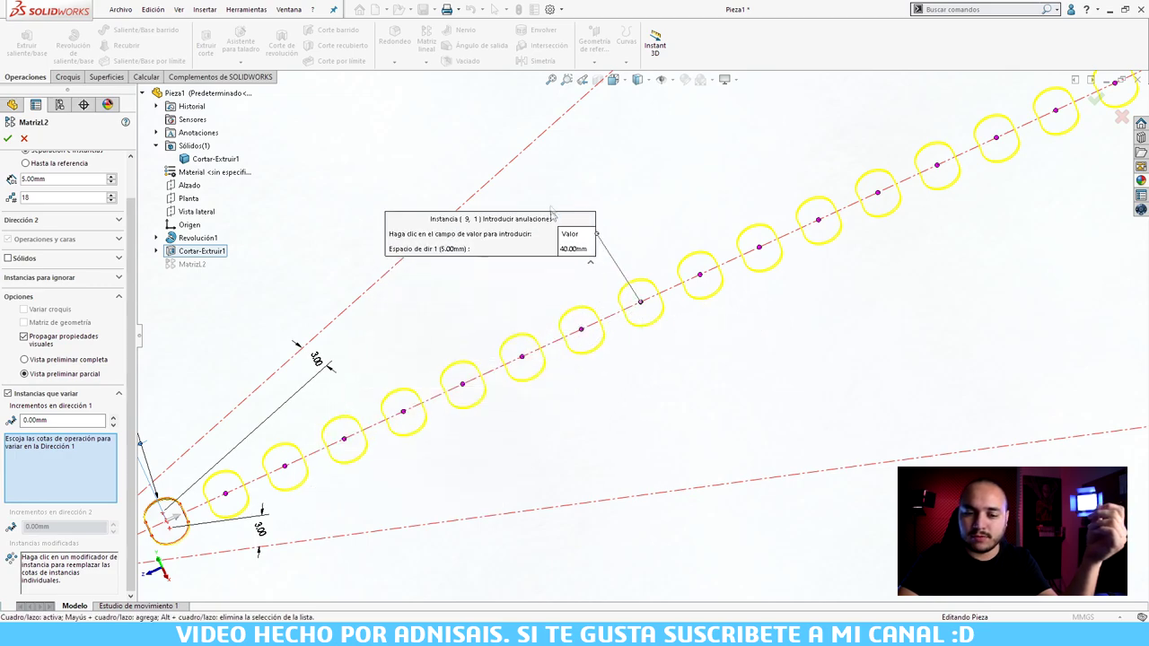
pyautogui.click(579, 250)
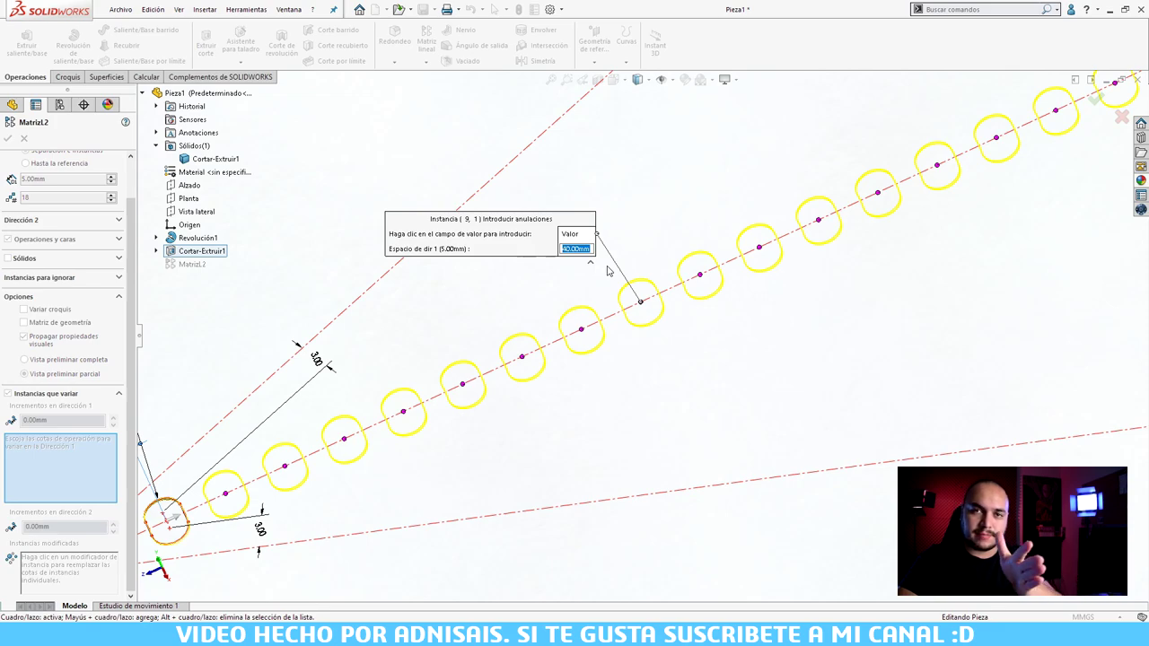
pyautogui.write('3')
pyautogui.press('Return')
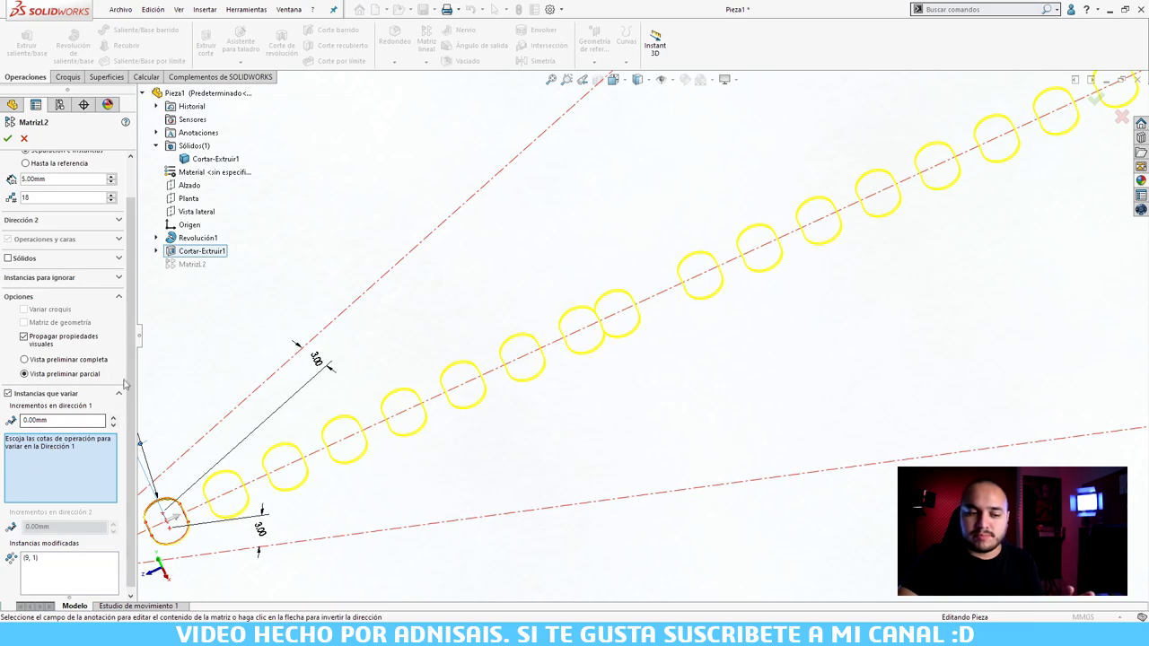
# Step: Delete the (9, 1) override so no modified instances remain
pyautogui.click(54, 556)
pyautogui.rightClick(55, 556)
pyautogui.click(68, 559)
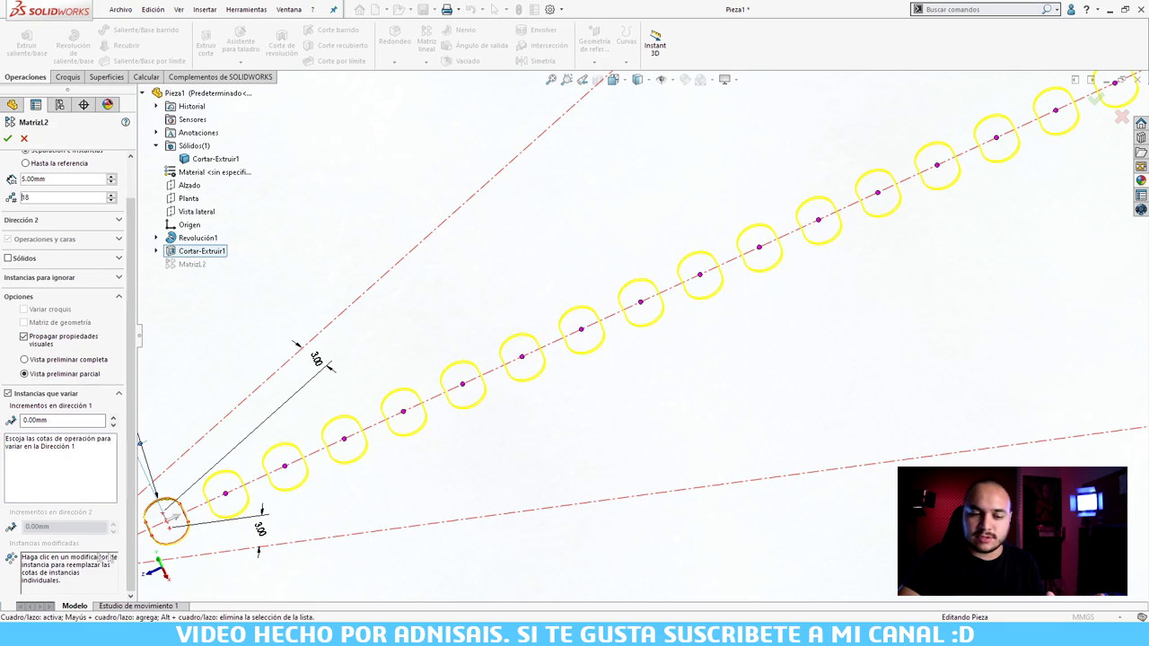
pyautogui.click(58, 472)
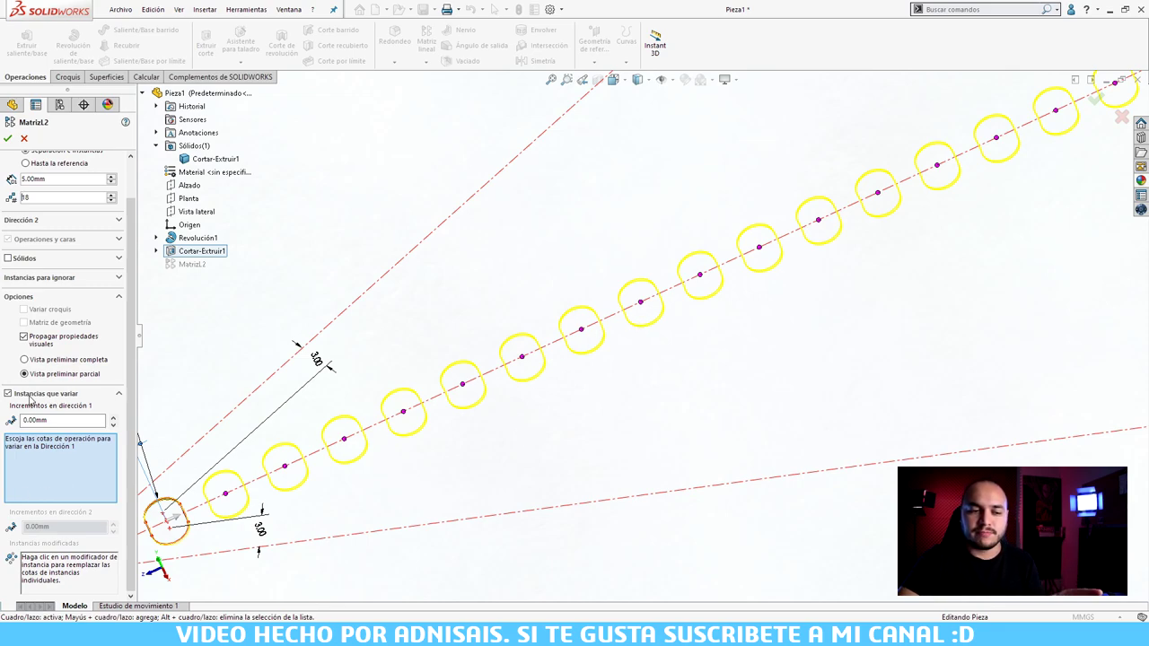
# Step: Accept MatrizL2 with Vary sketch and Full preview on, cutting 18 progressively longer curved slots
pyautogui.click(9, 394)
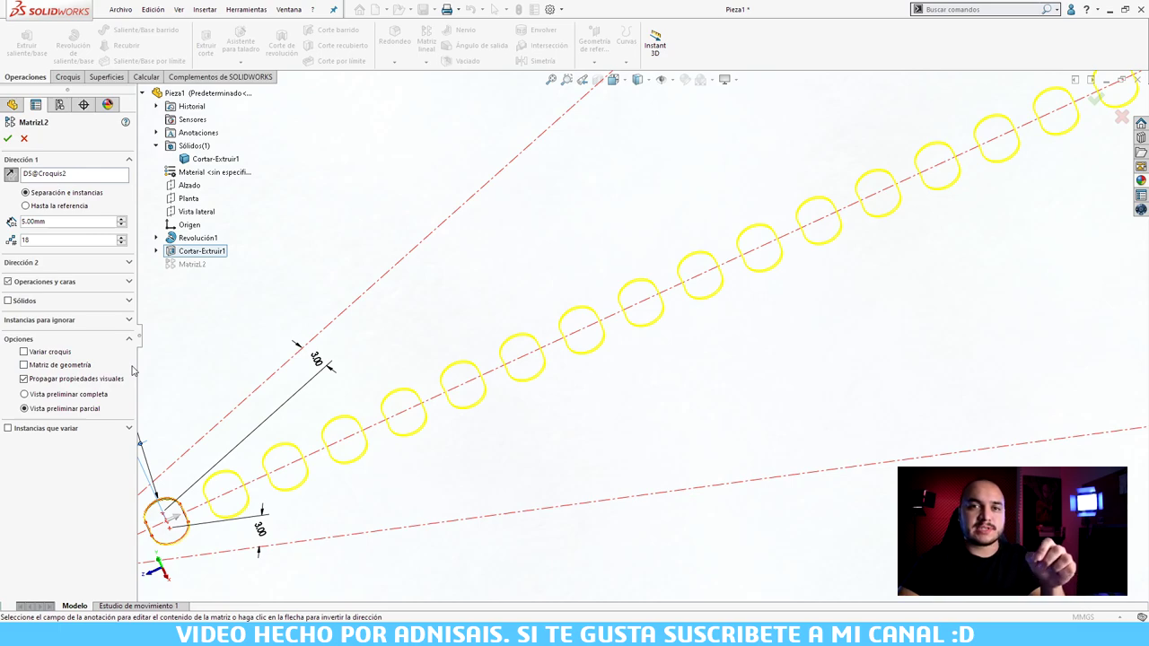
pyautogui.click(65, 354)
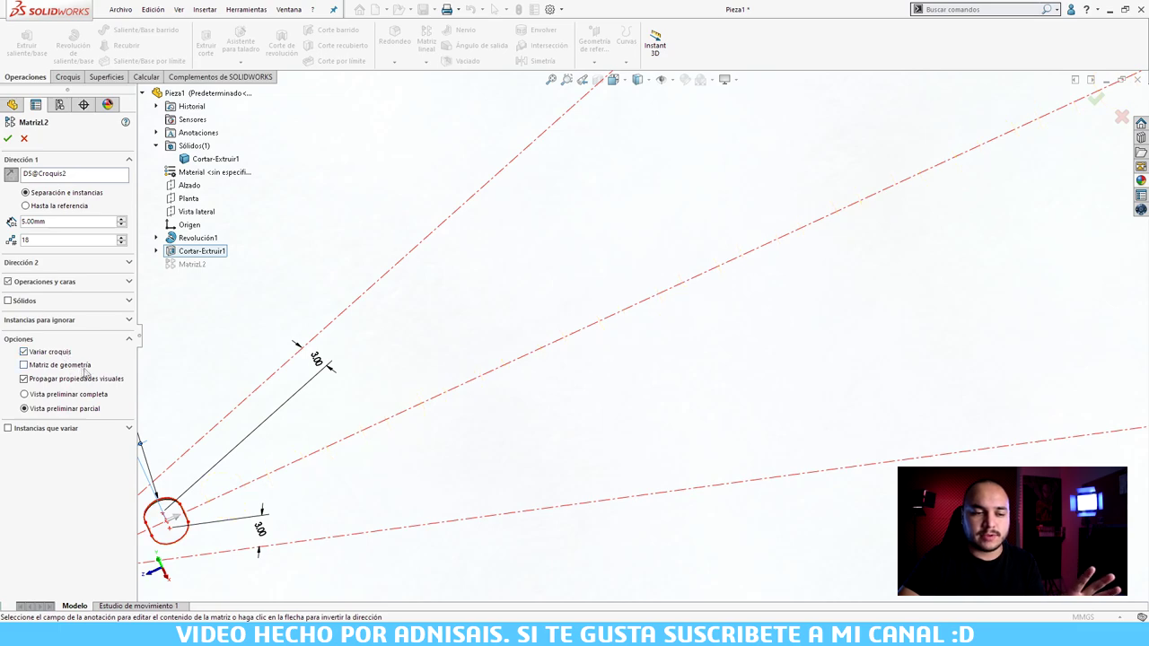
pyautogui.click(54, 395)
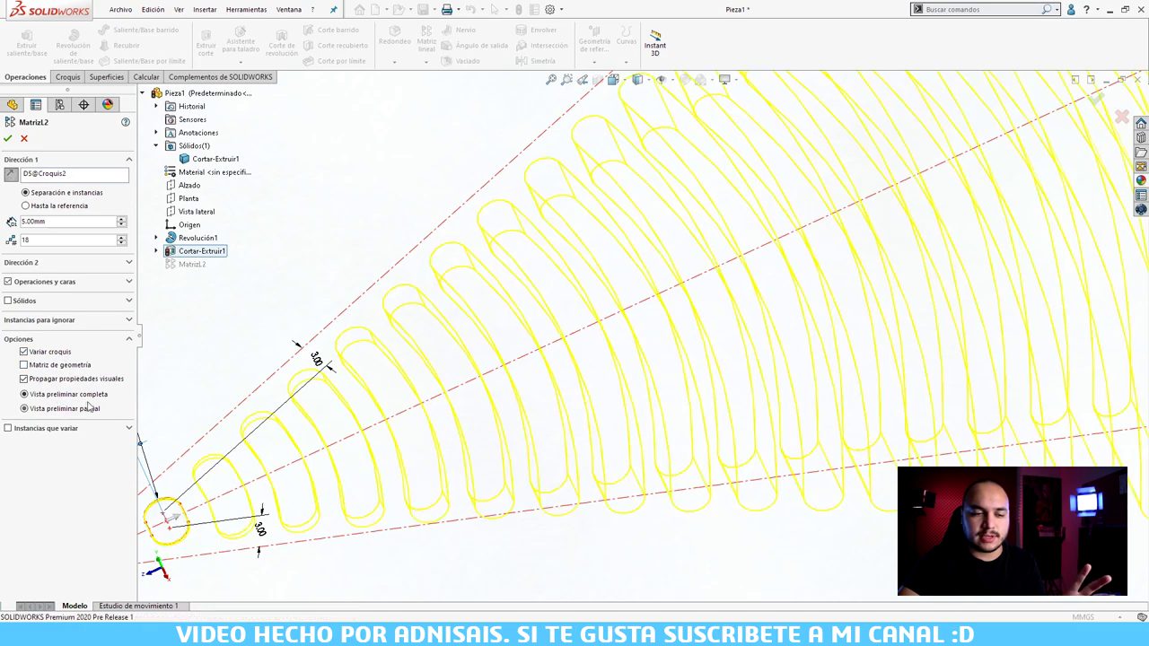
pyautogui.press('Return')
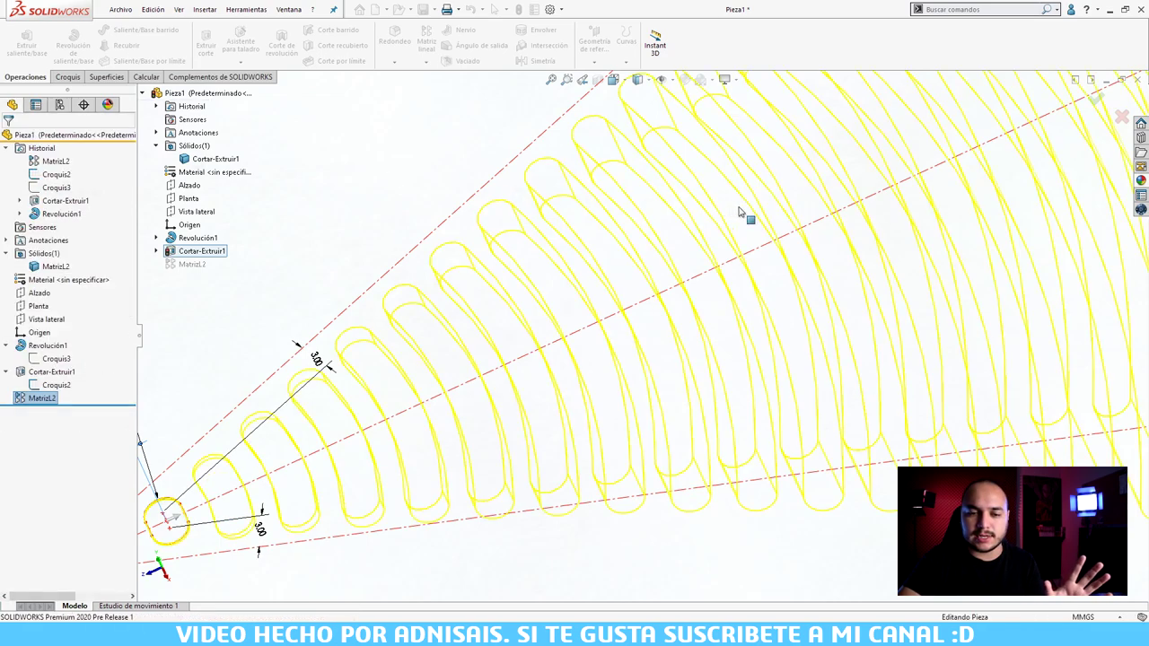
pyautogui.scroll(3, 933, 205)
pyautogui.scroll(3, 915, 233)
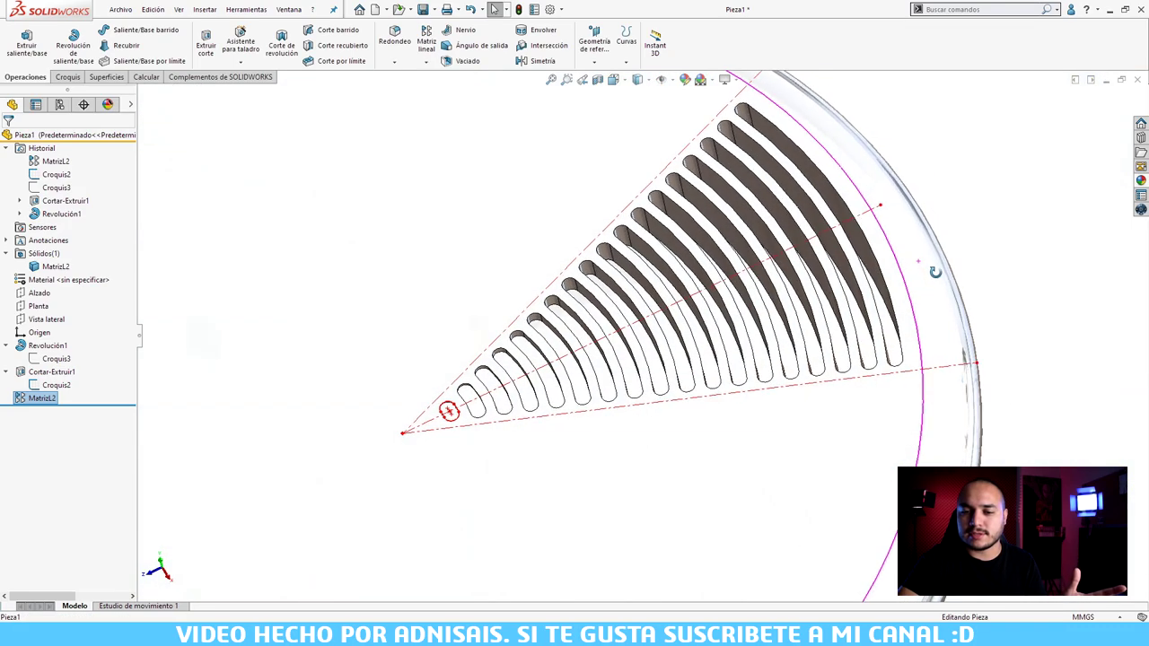
pyautogui.scroll(2, 673, 332)
pyautogui.click(426, 61)
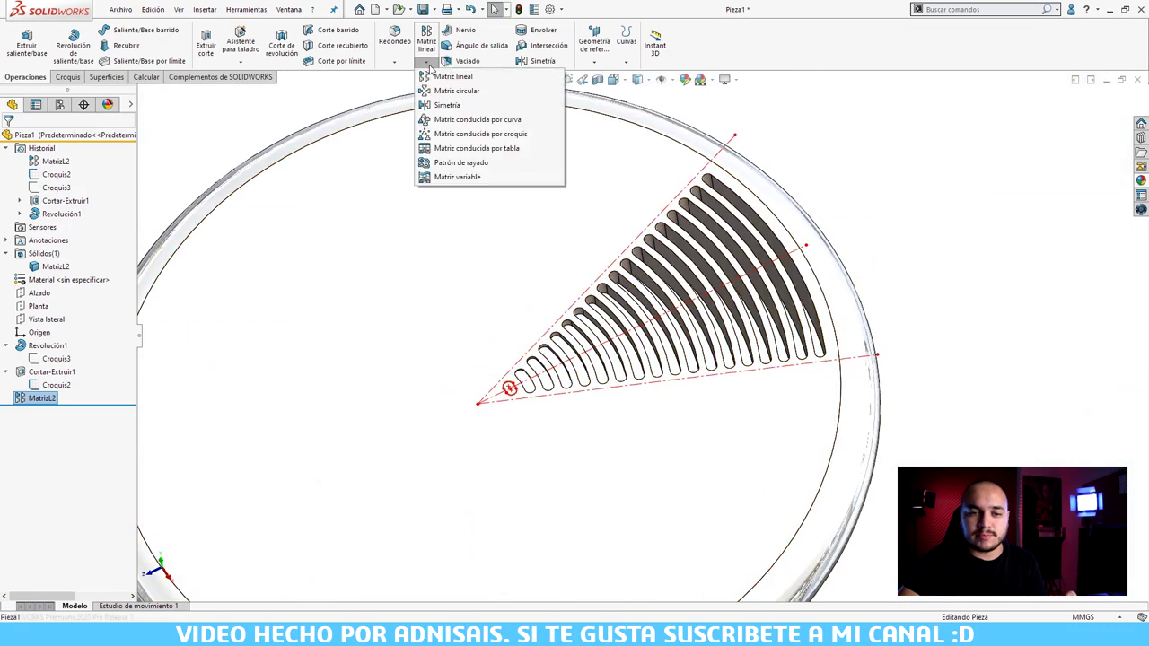
# Step: Create circular pattern MatrizC3 of MatrizL2 around the outer disc edge, 8 equal instances over 360°
pyautogui.click(449, 90)
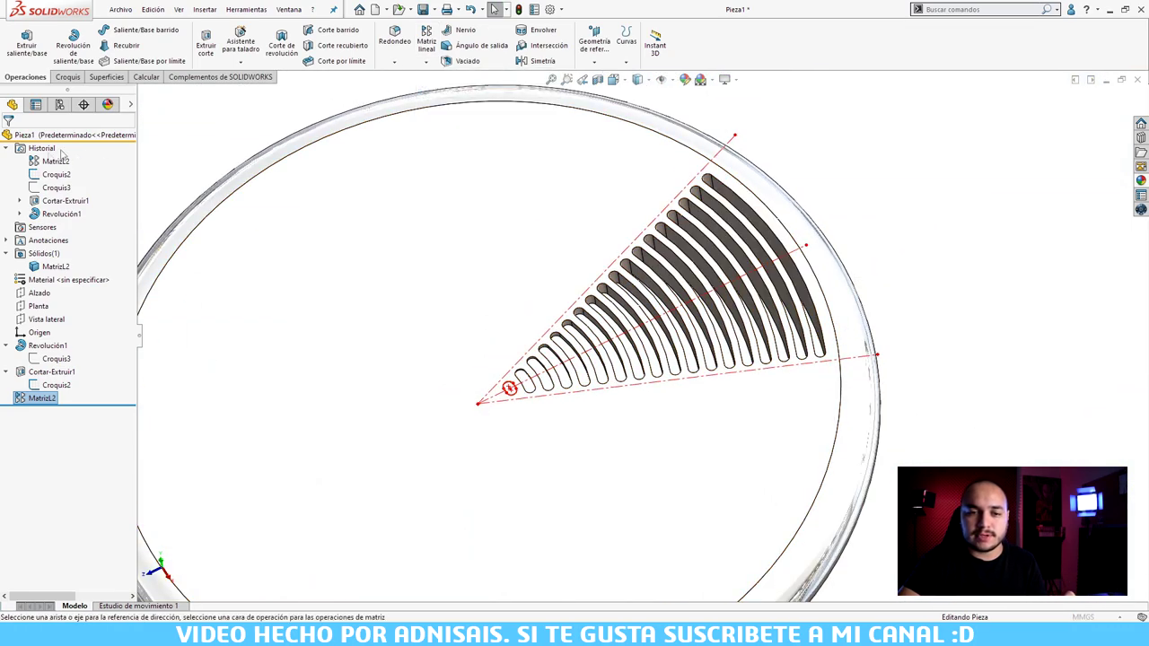
pyautogui.click(483, 106)
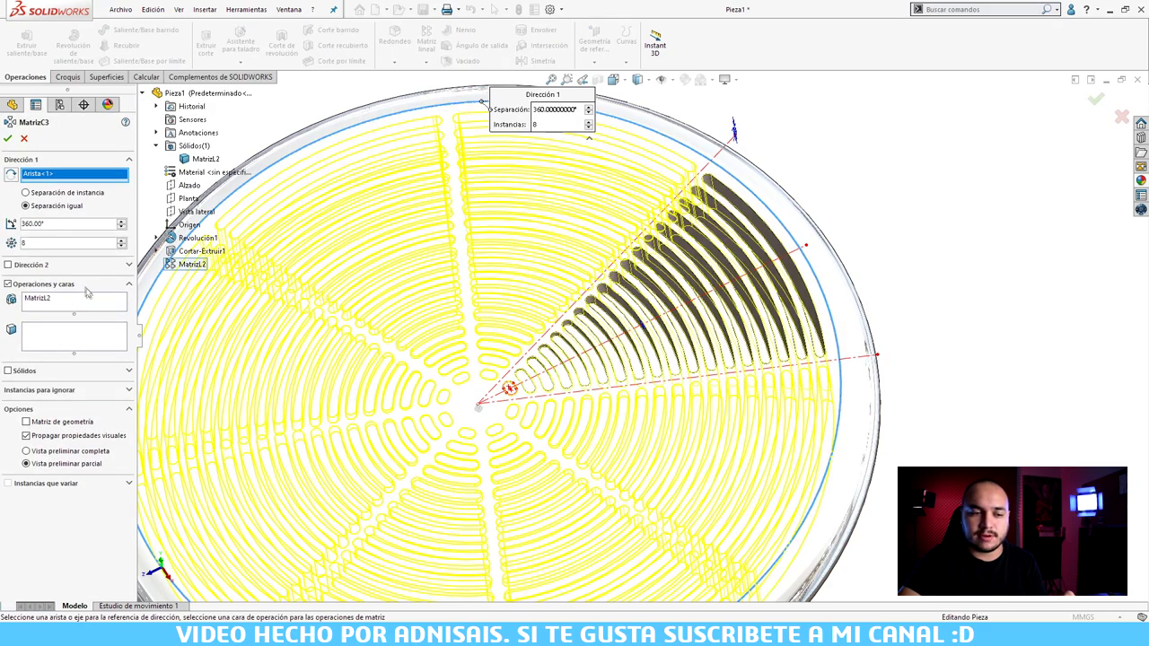
pyautogui.scroll(-1, 513, 299)
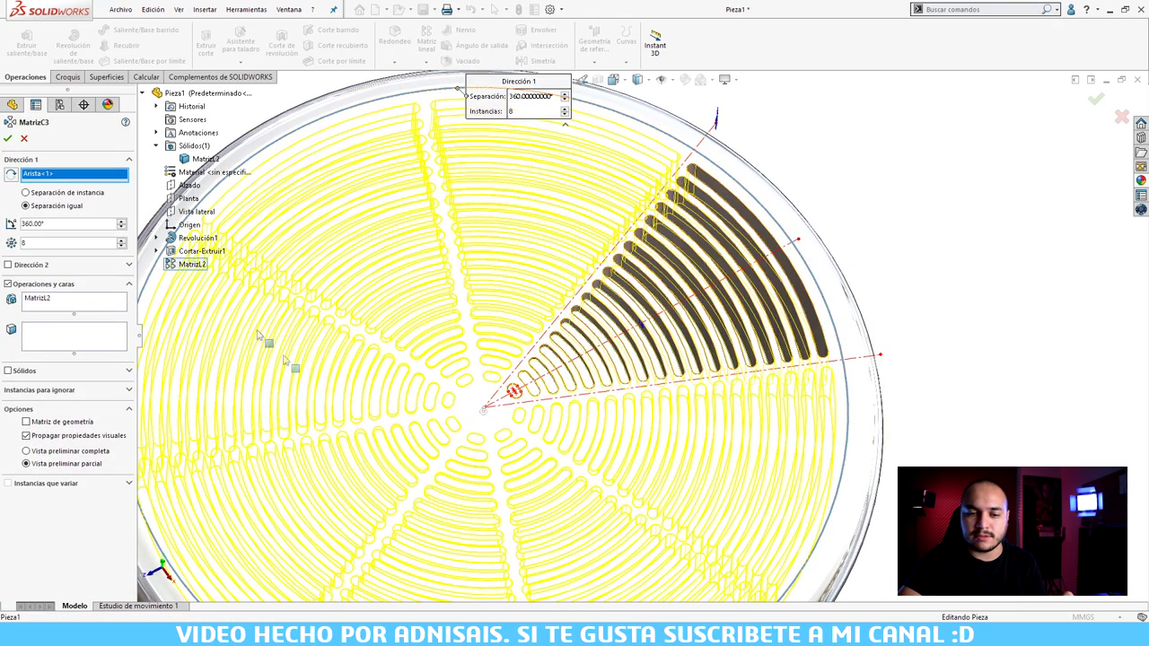
pyautogui.click(7, 137)
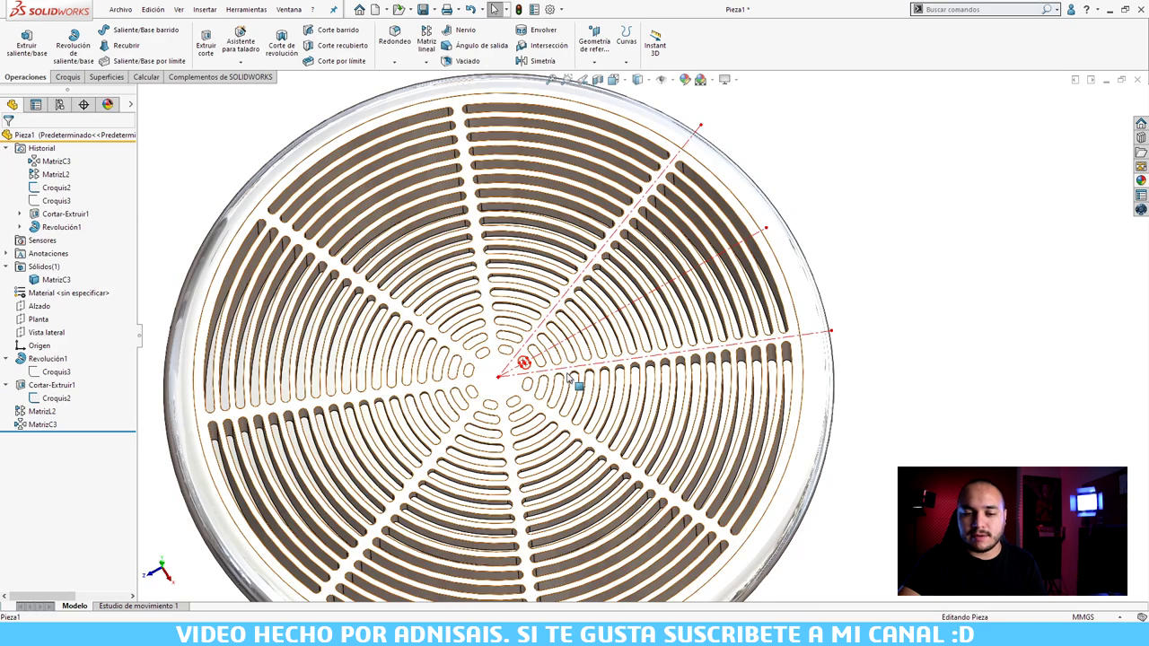
# Step: Hide the Croquis2 layout sketch and show the part in isometric view
pyautogui.click(617, 355)
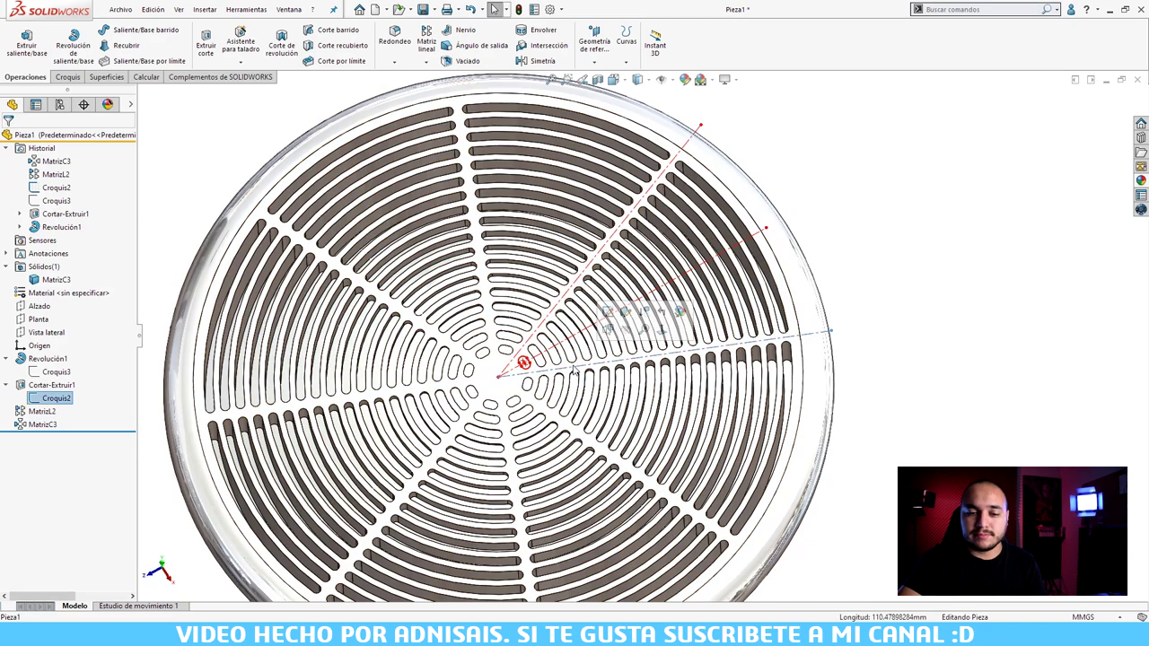
pyautogui.click(626, 329)
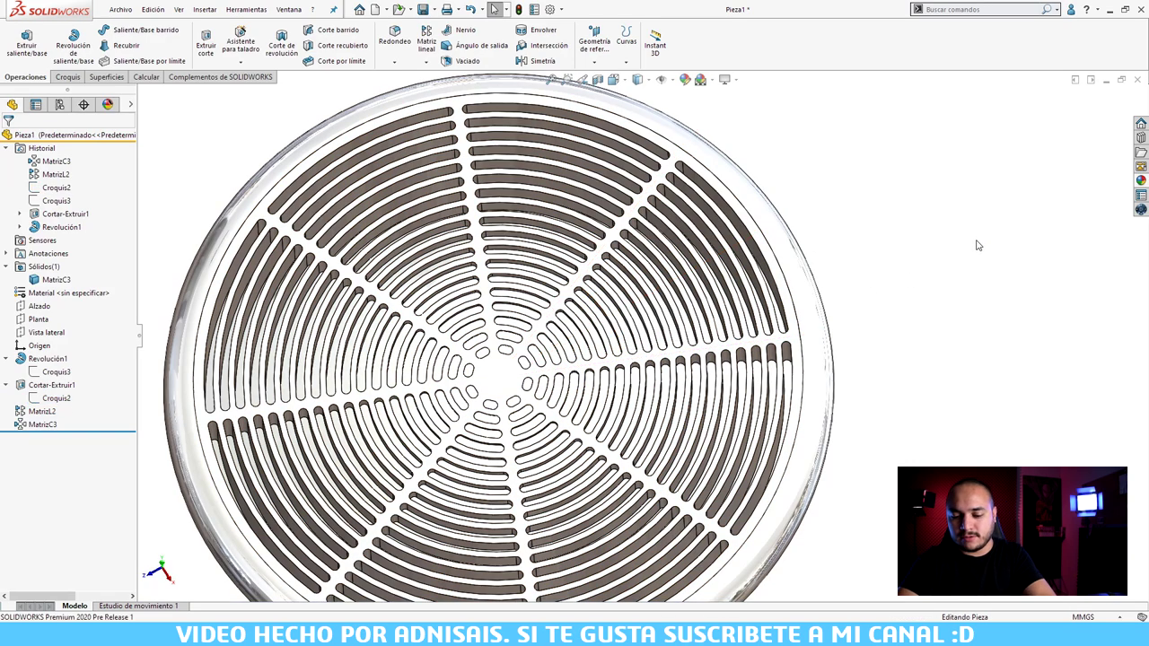
pyautogui.hotkey('ctrl', '7')
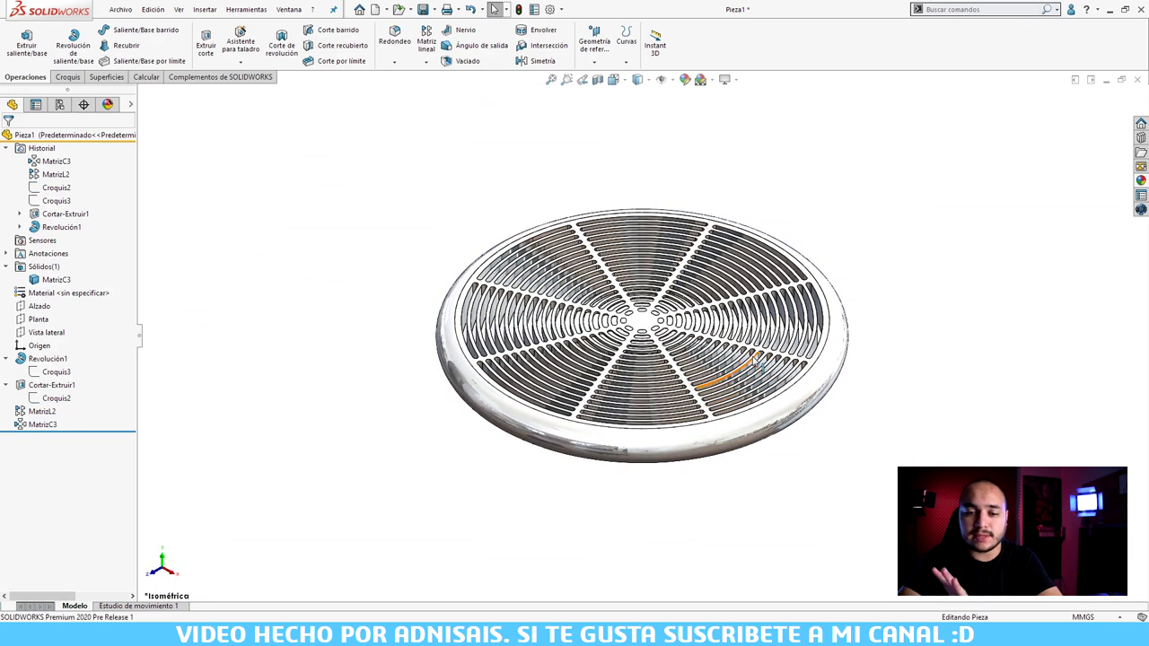
pyautogui.moveTo(759, 357); pyautogui.dragTo(744, 377, button='middle')
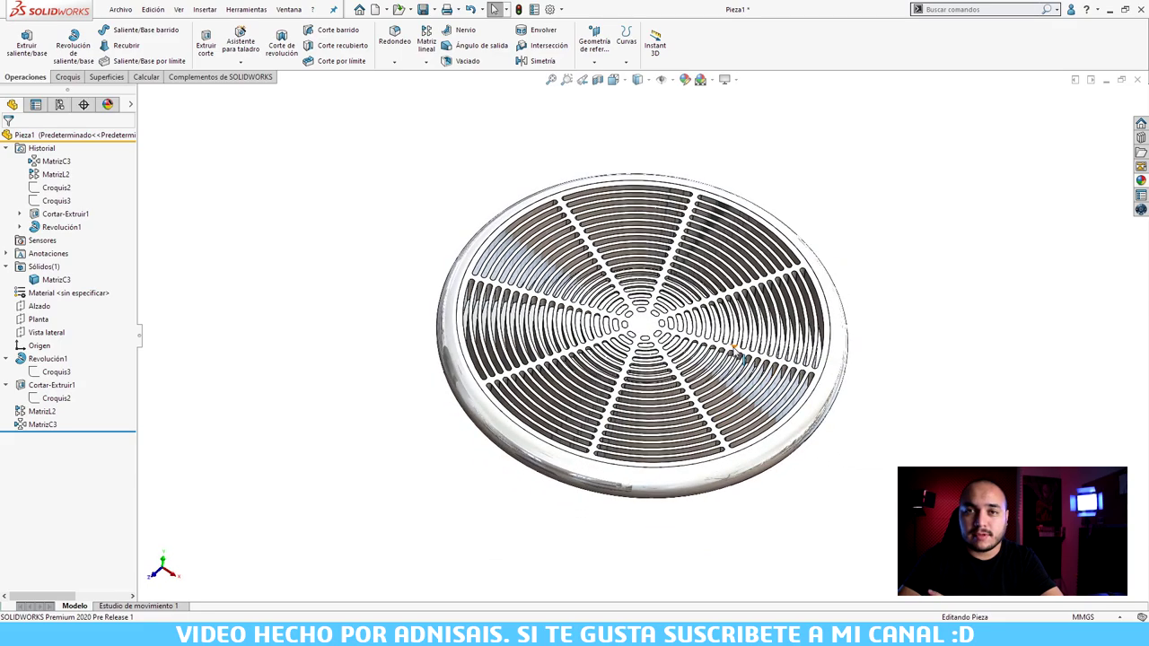
pyautogui.click(596, 80)
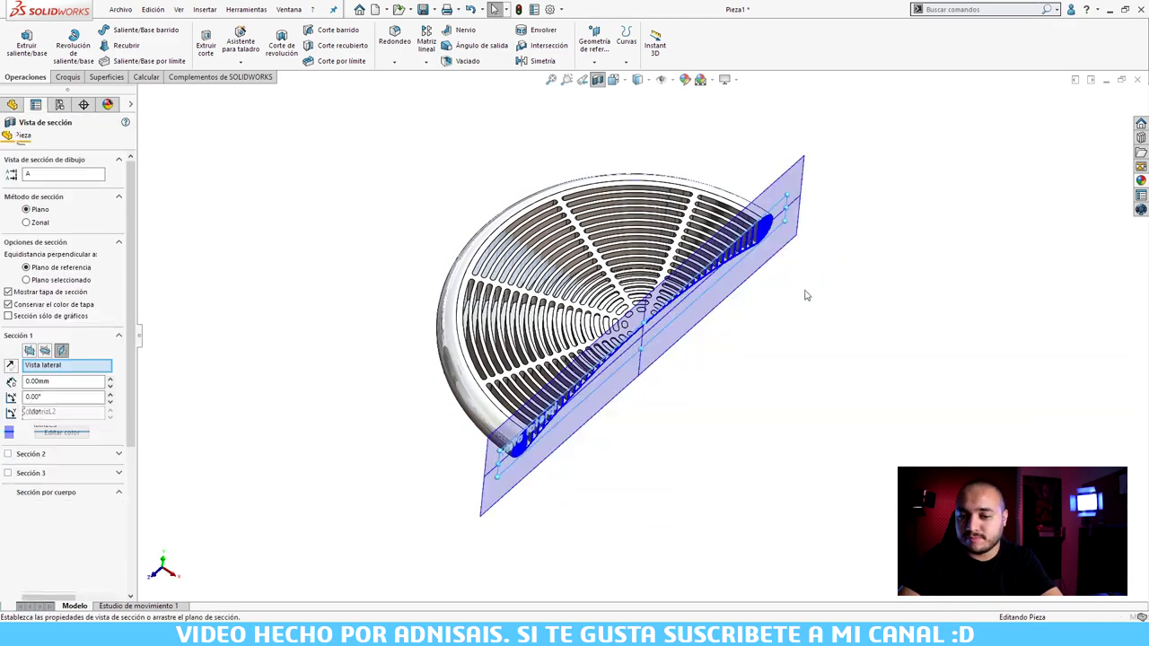
pyautogui.moveTo(802, 292)
pyautogui.mouseDown(button='middle')
pyautogui.moveTo(769, 317)
pyautogui.moveTo(603, 309)
pyautogui.mouseUp(button='middle')
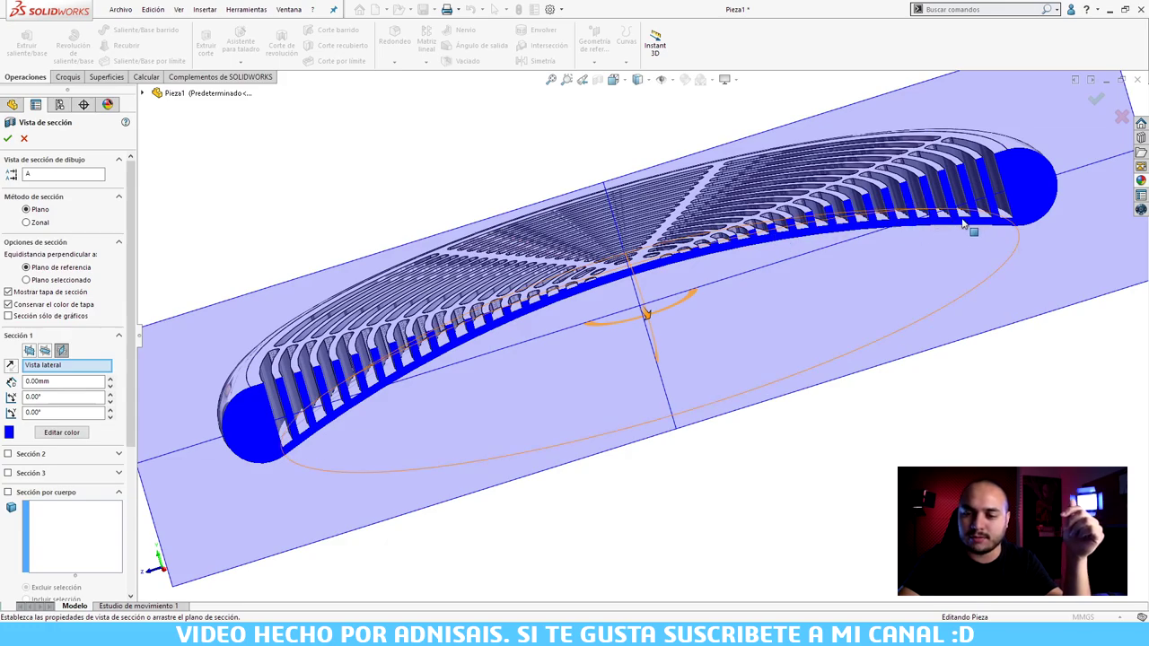
pyautogui.moveTo(846, 209); pyautogui.dragTo(917, 183, button='middle')
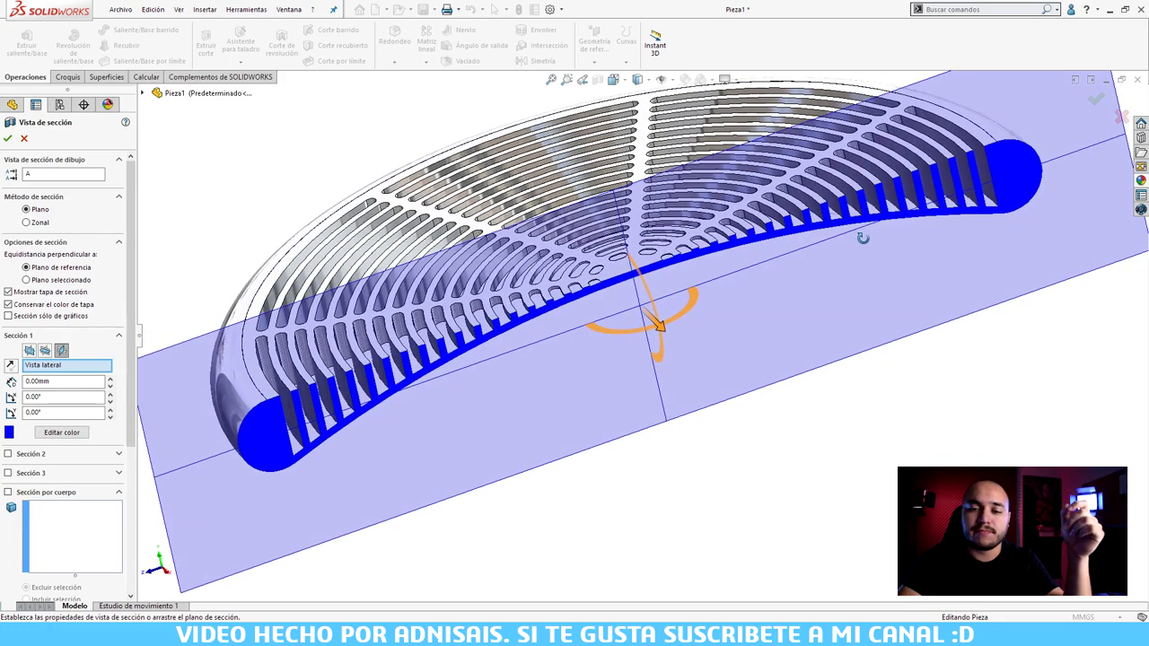
pyautogui.click(24, 138)
pyautogui.scroll(-3, 658, 255)
pyautogui.scroll(3, 657, 253)
pyautogui.scroll(3, 657, 253)
pyautogui.scroll(-1, 805, 344)
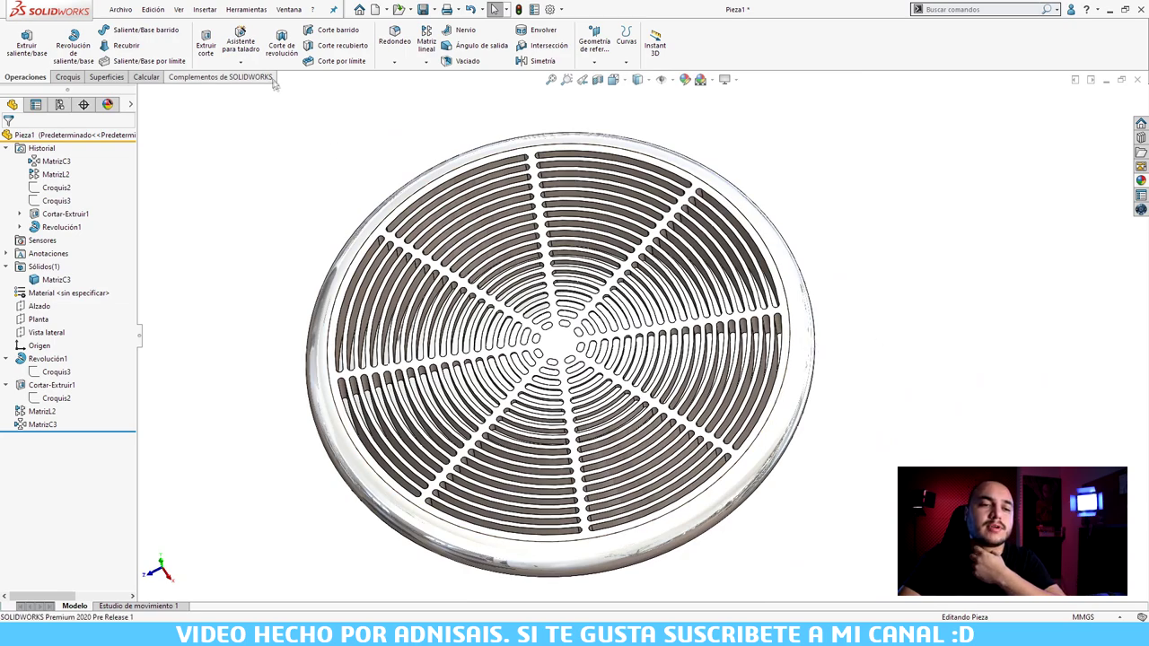
pyautogui.click(246, 9)
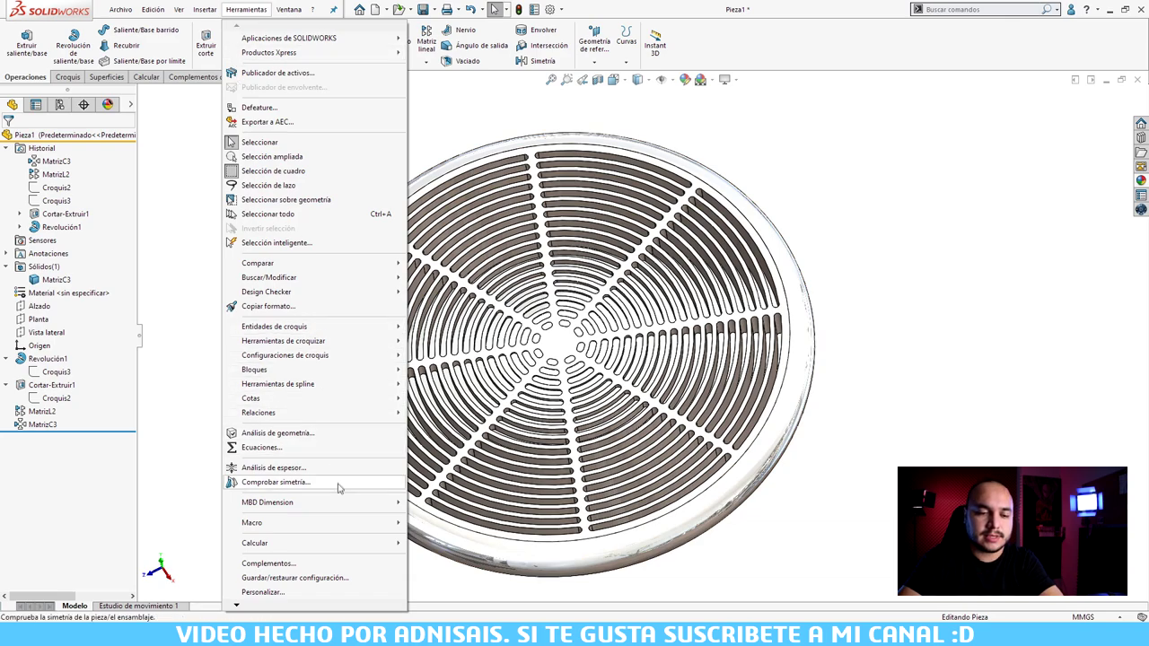
pyautogui.moveTo(254, 543)
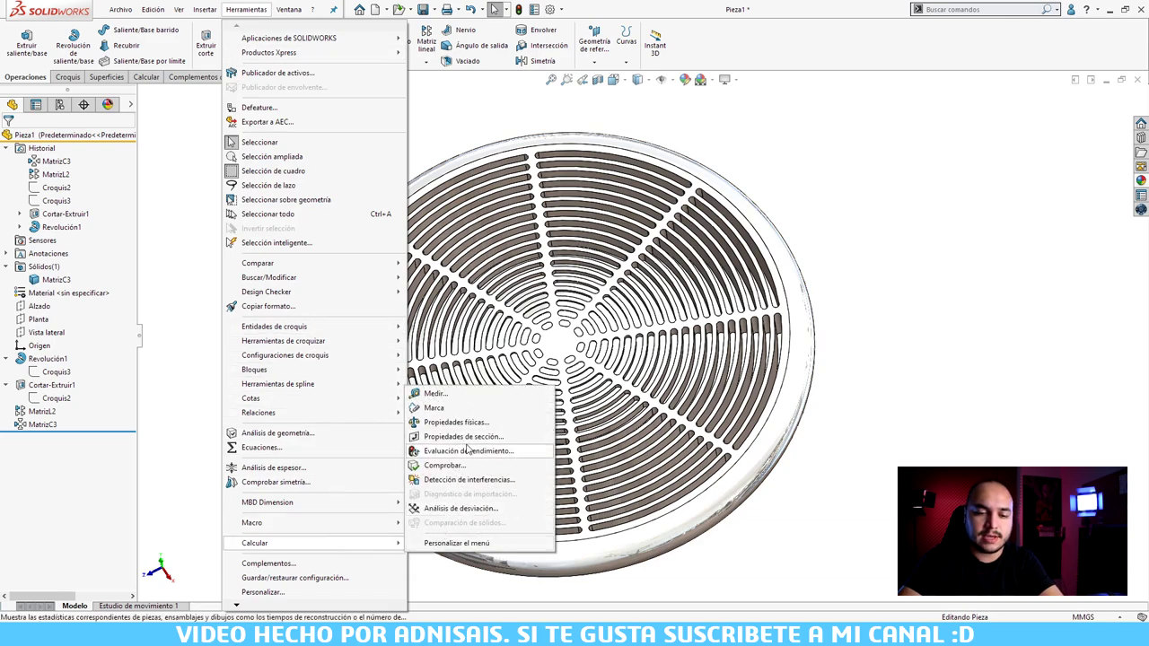
pyautogui.click(468, 450)
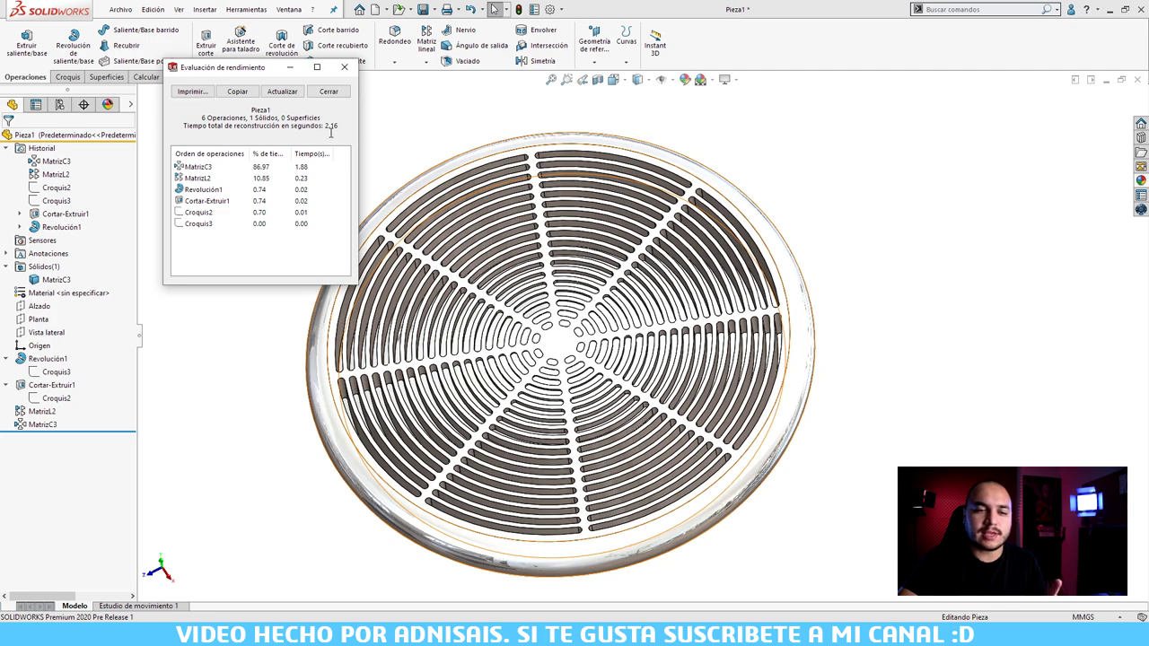
pyautogui.click(201, 169)
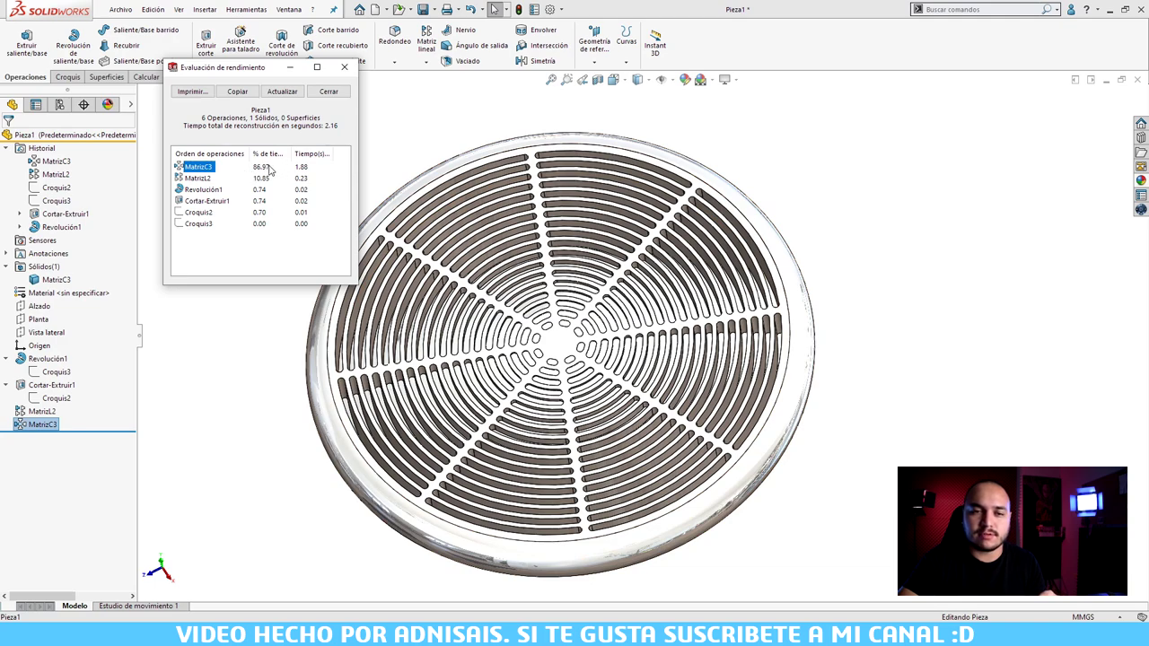
pyautogui.click(347, 71)
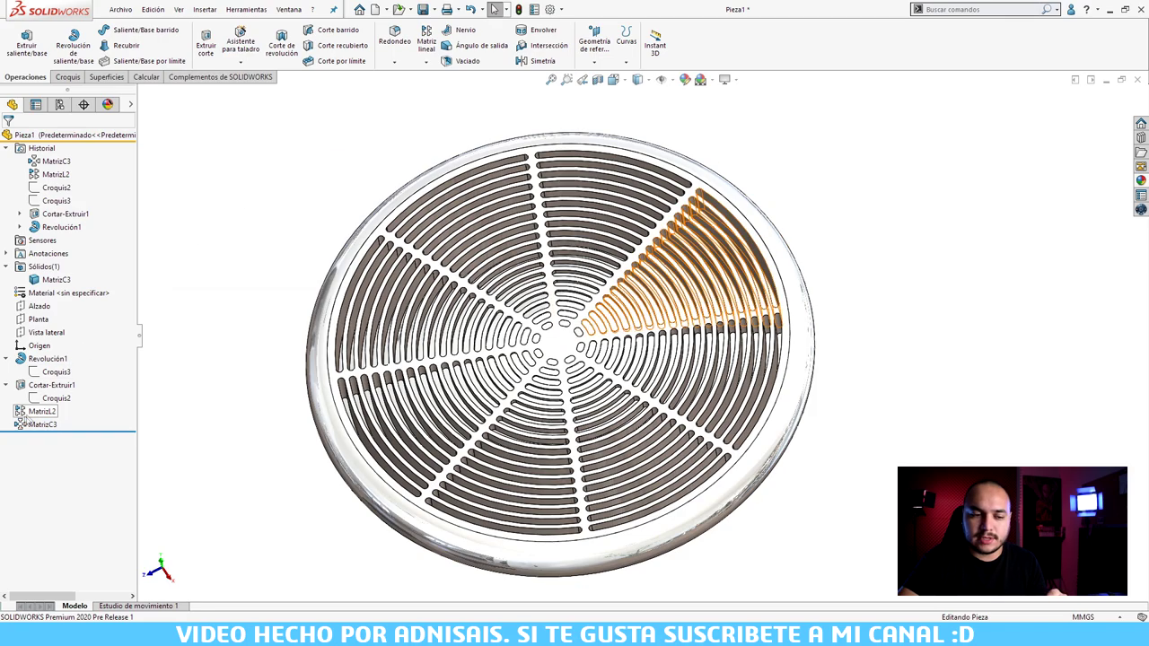
# Step: Edit MatrizC3 to use the Geometry pattern option and accept it
pyautogui.click(20, 425)
pyautogui.click(27, 406)
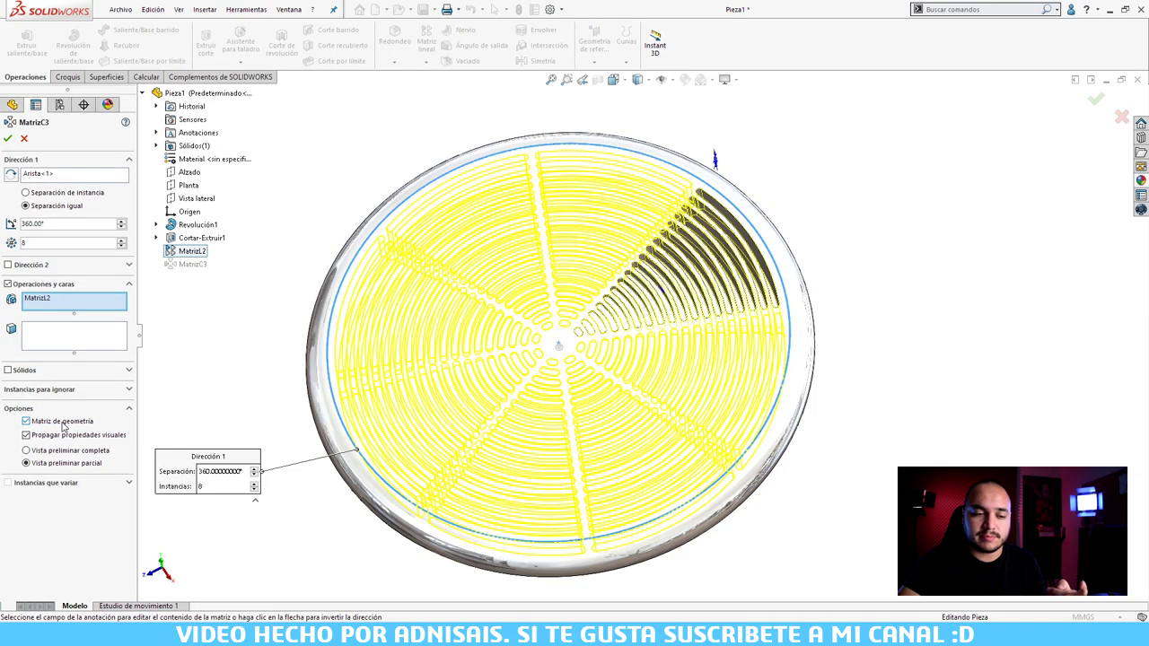
pyautogui.click(7, 139)
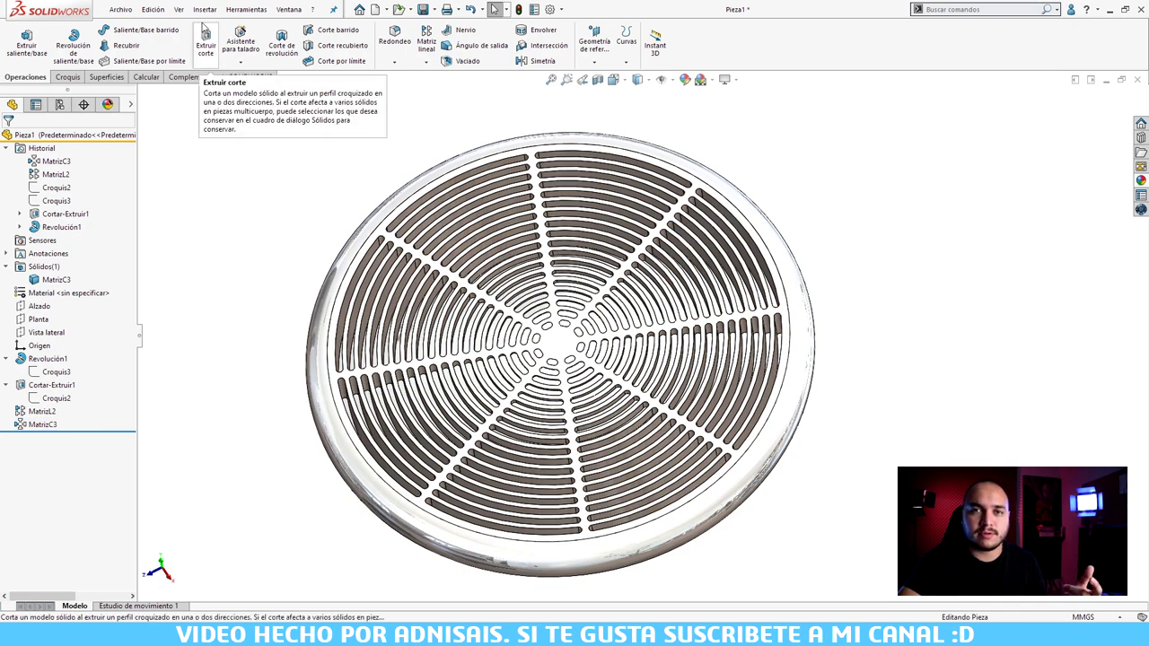
pyautogui.click(246, 8)
pyautogui.moveTo(254, 542)
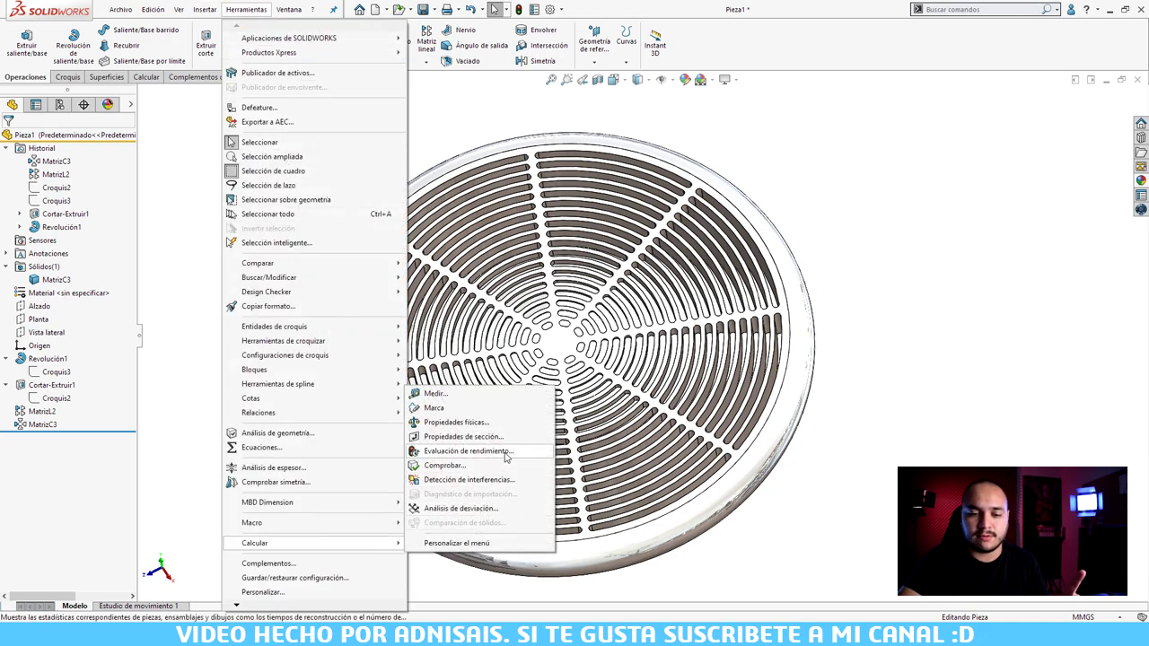
# Step: Run Performance Evaluation: 0.66 s total rebuild, MatrizC3 taking 0.38 s
pyautogui.click(506, 451)
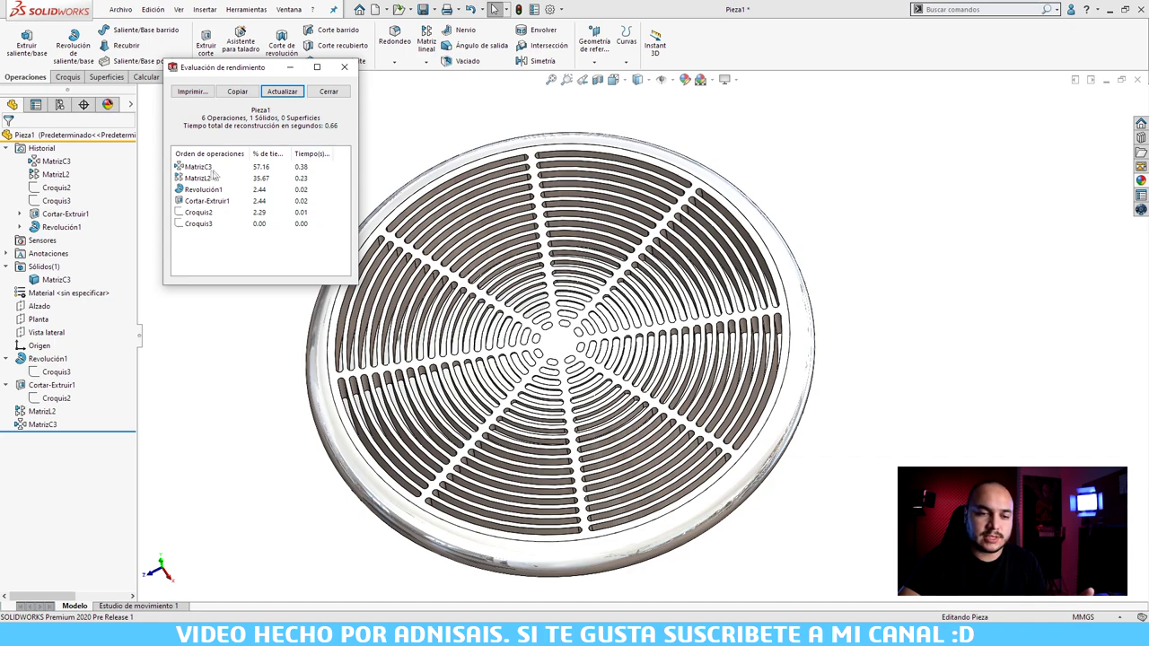
pyautogui.click(198, 168)
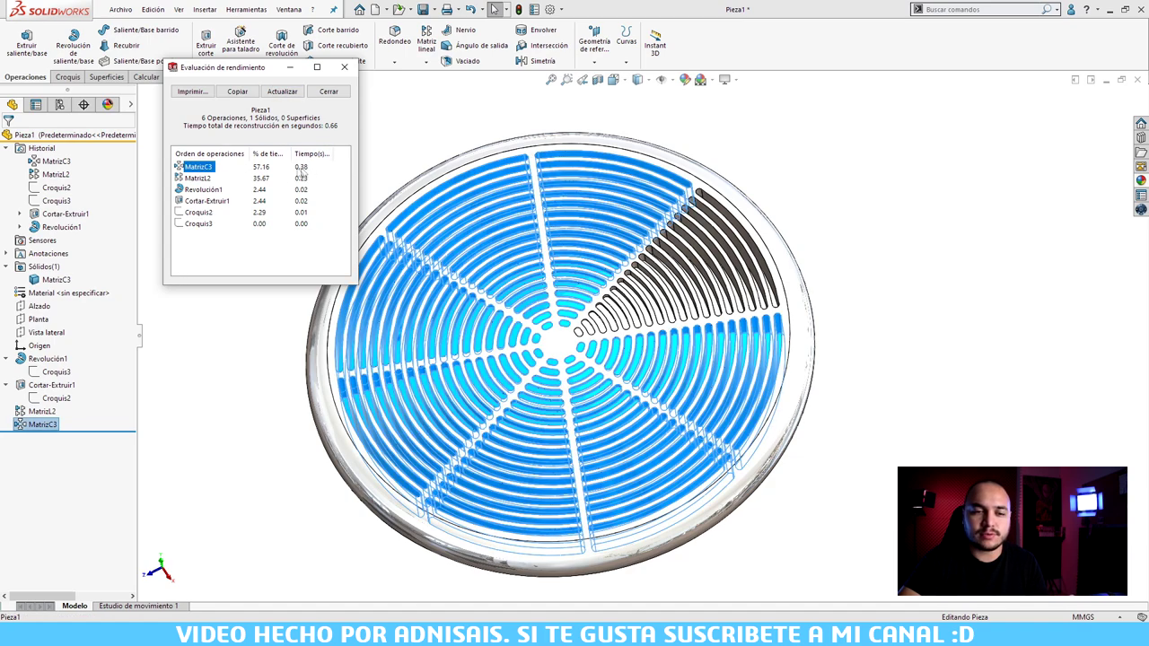